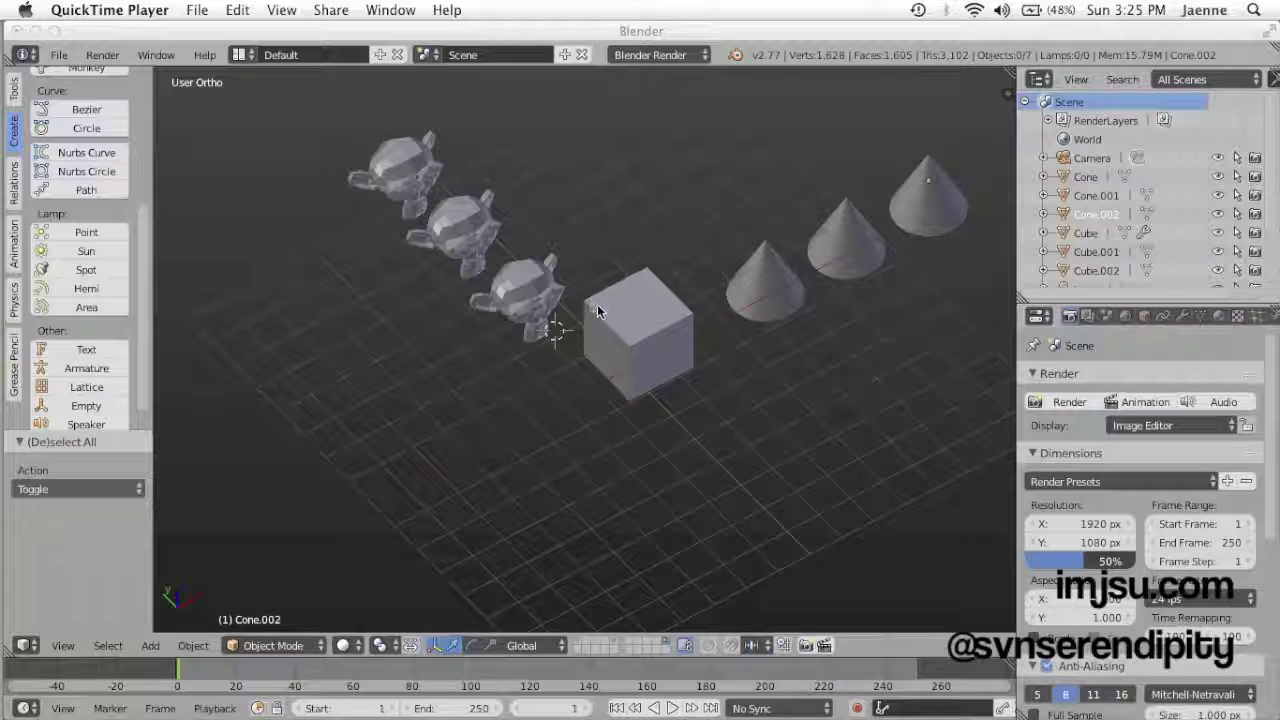
Select all seven objects one by one, then deselect everything
right_click(639, 337)
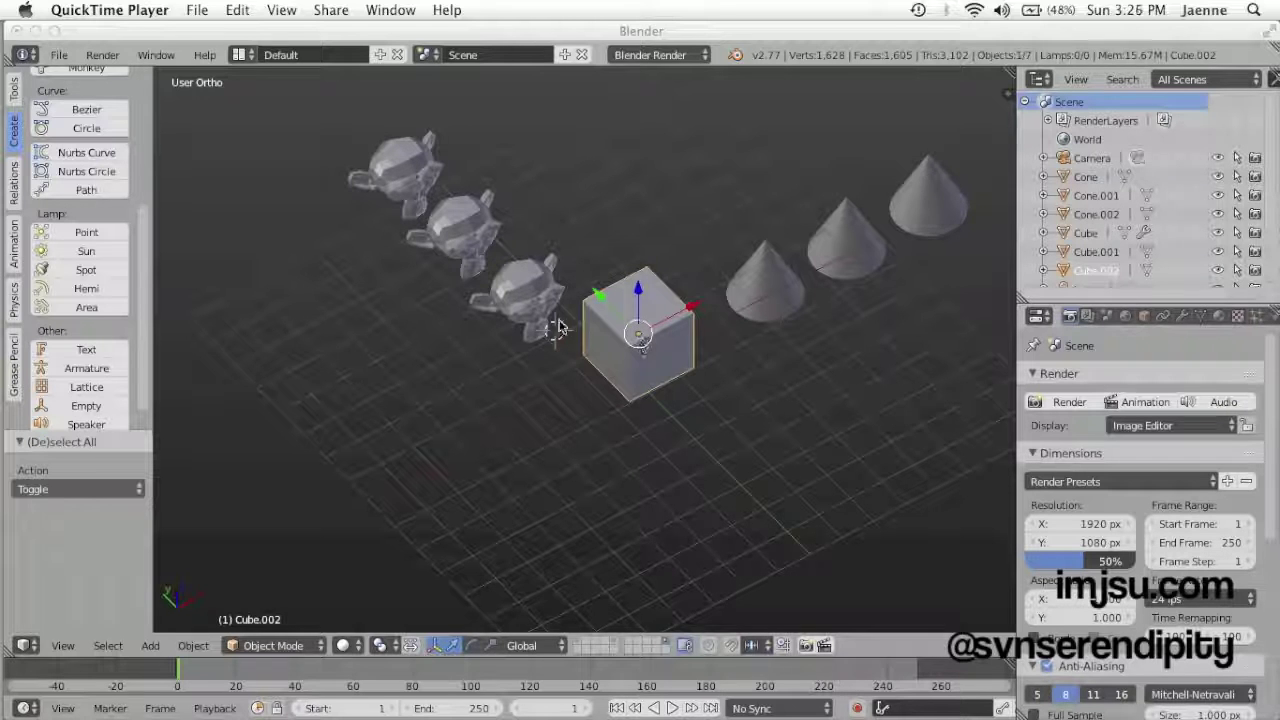
right_click(527, 305)
right_click(440, 222)
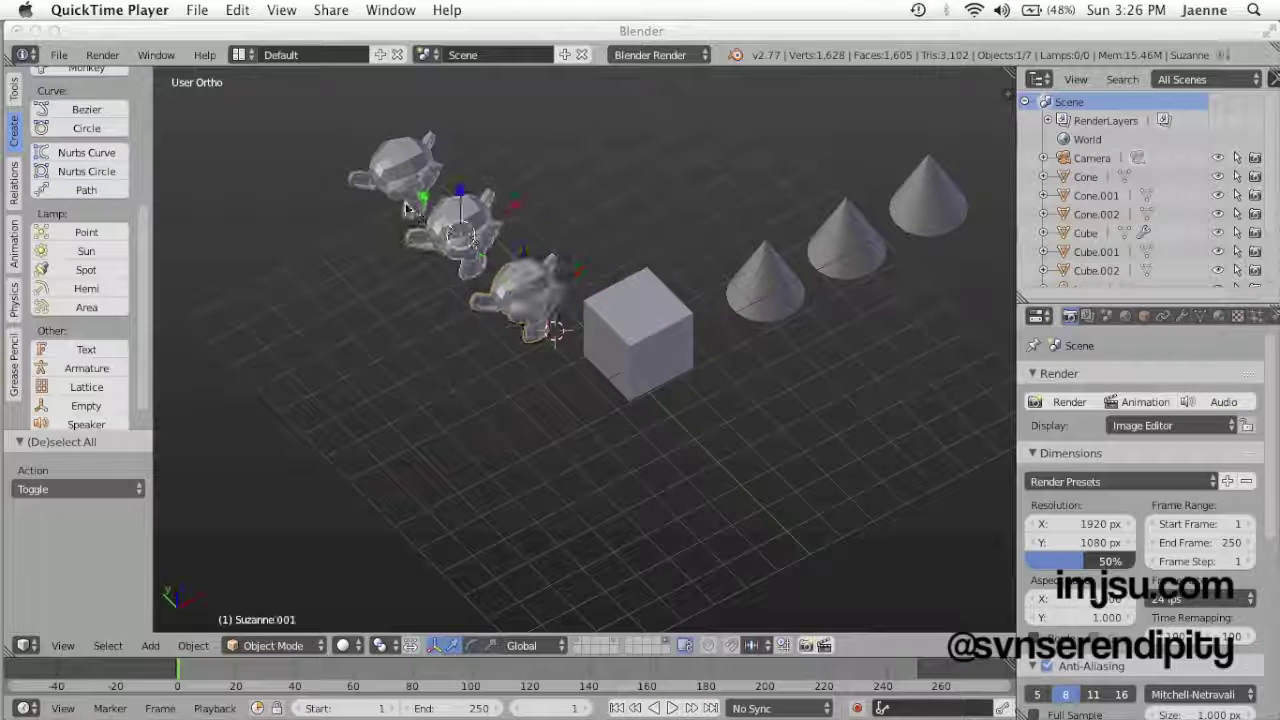
right_click(396, 180)
right_click(745, 283)
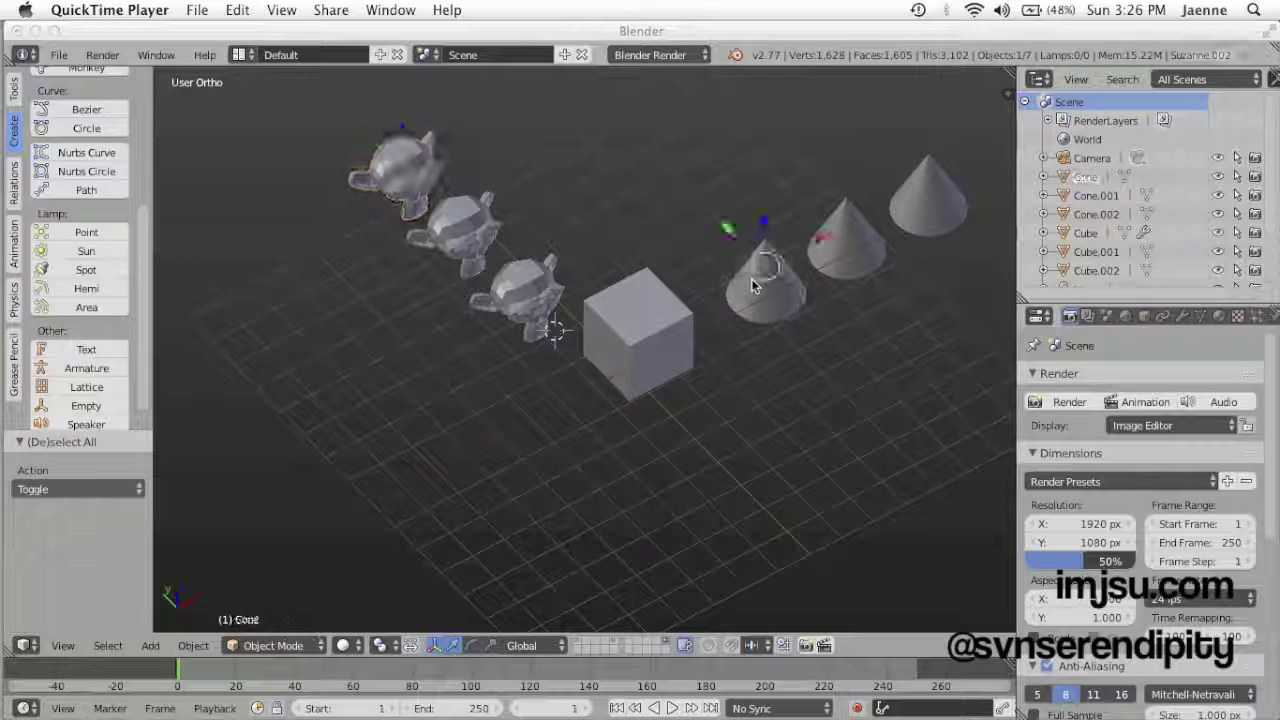
right_click(845, 232)
right_click(928, 200)
key(a)
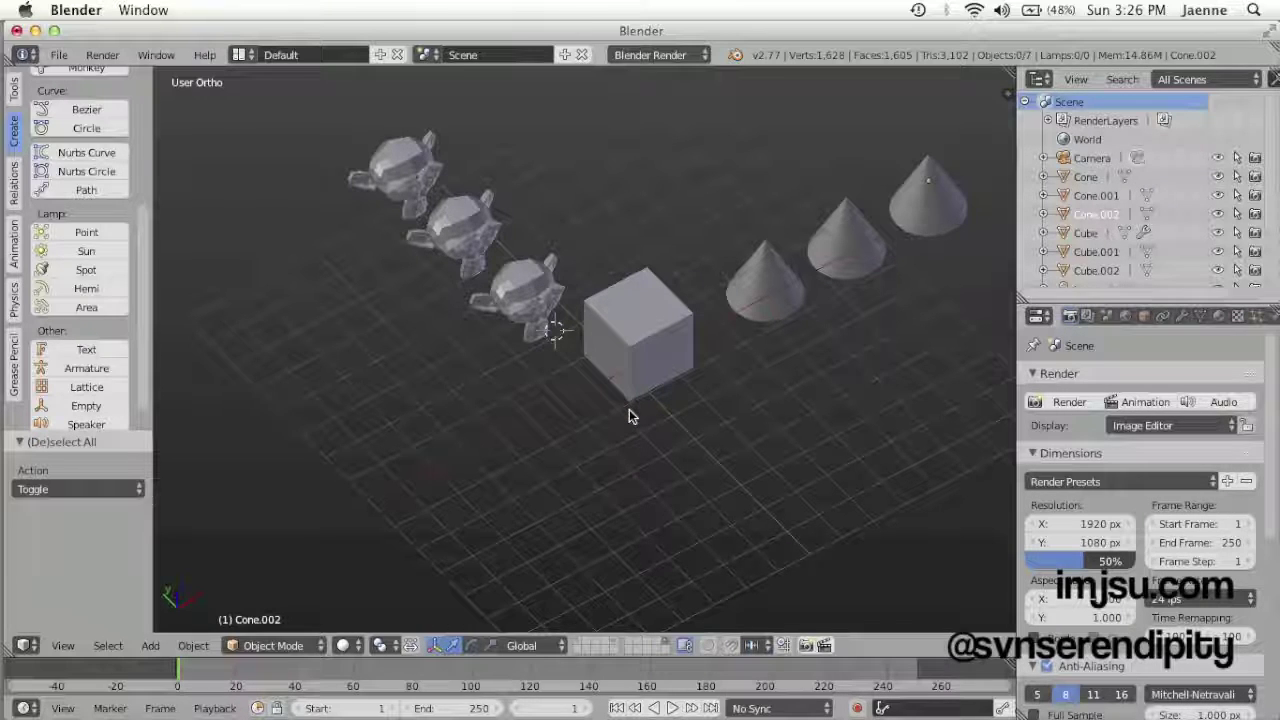
Build a selection of the cube, three monkeys and cones, drop the back cone, then deselect all
right_click(632, 350)
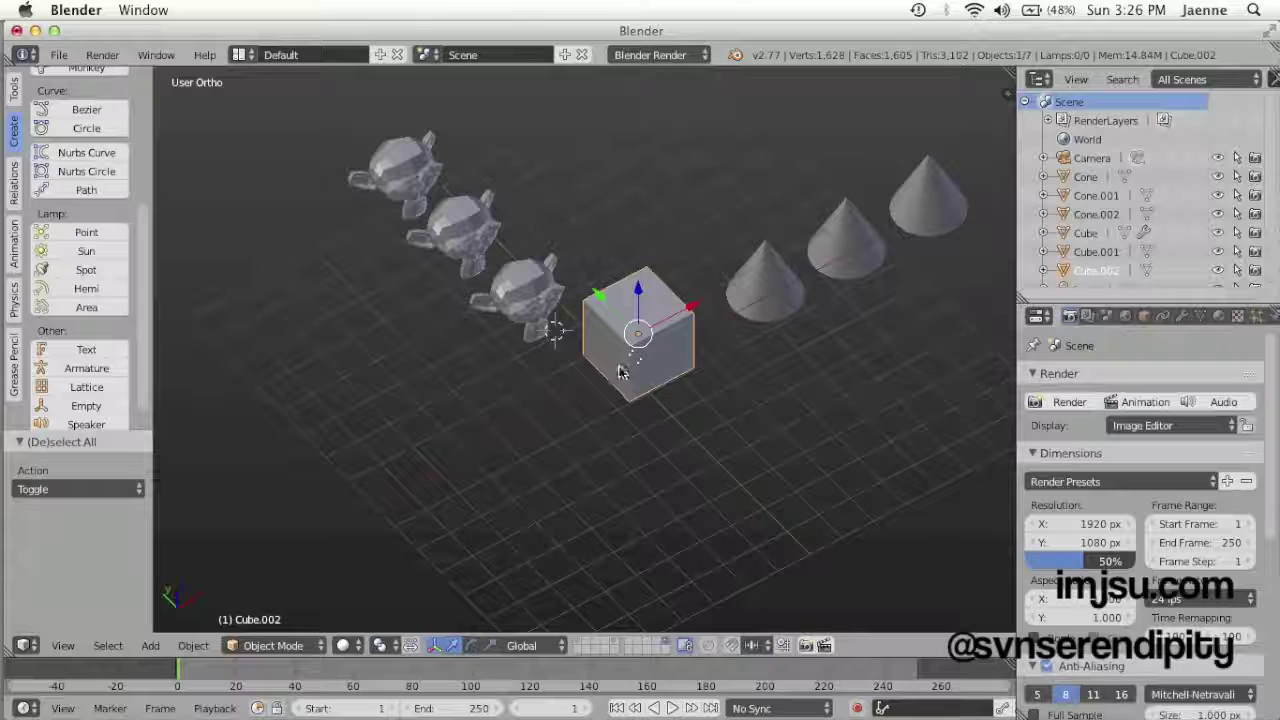
shift+right_click(531, 305)
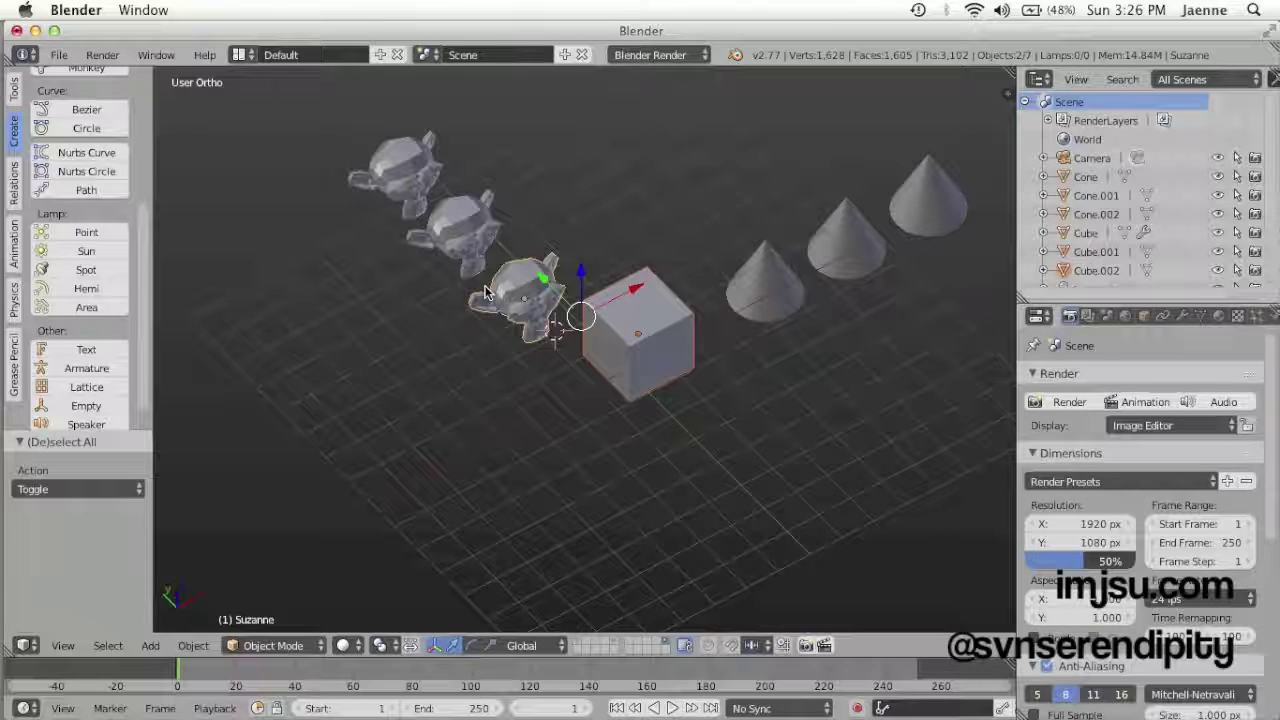
shift+right_click(462, 217)
shift+right_click(425, 180)
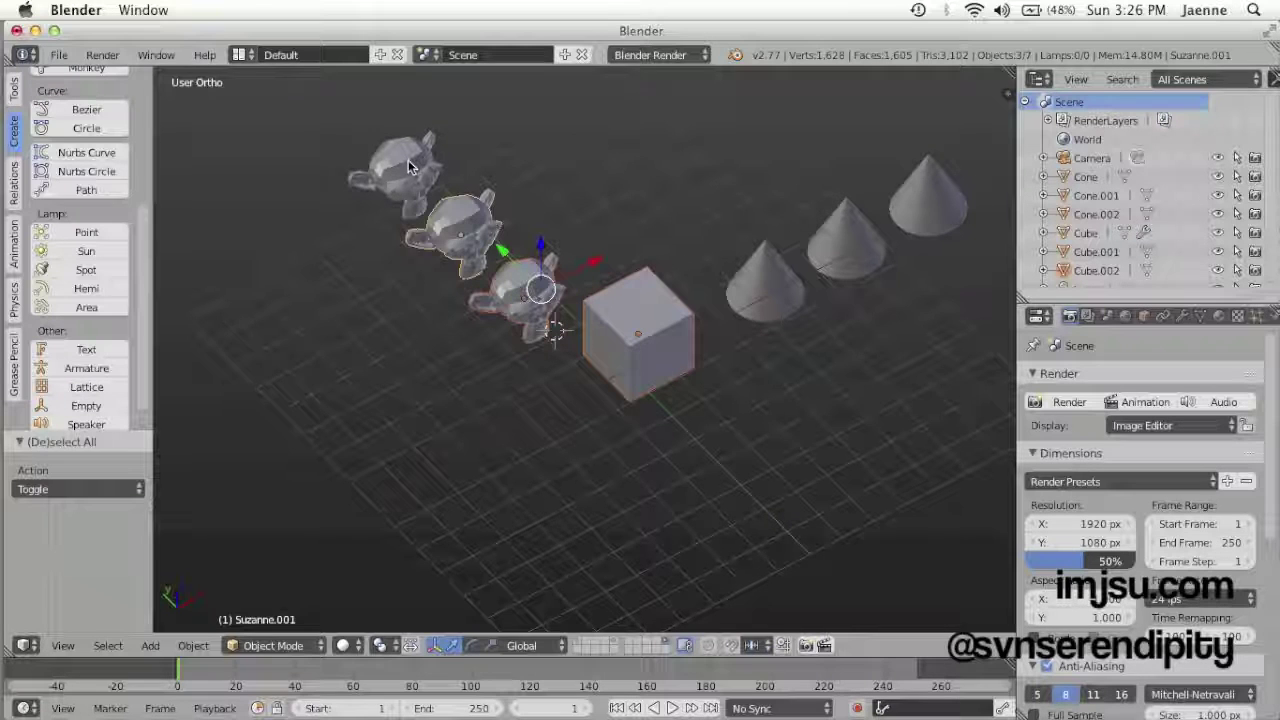
shift+right_click(744, 293)
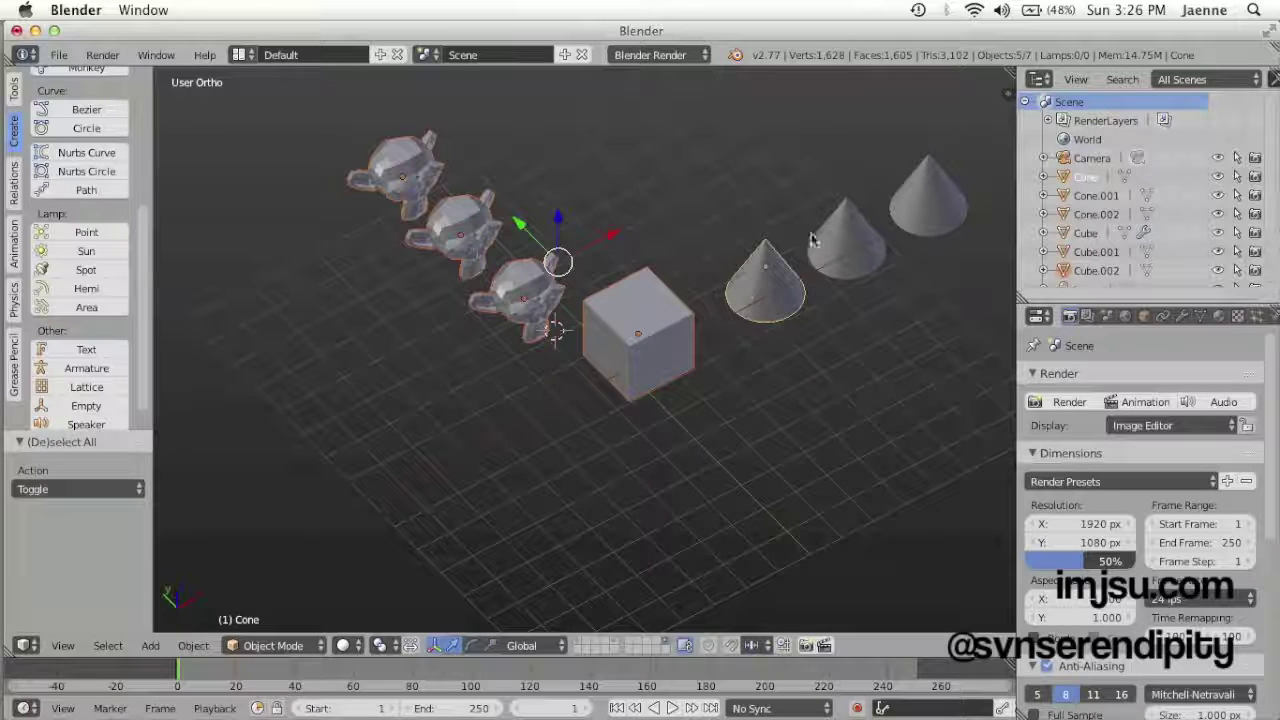
shift+right_click(814, 240)
shift+right_click(919, 230)
shift+right_click(919, 235)
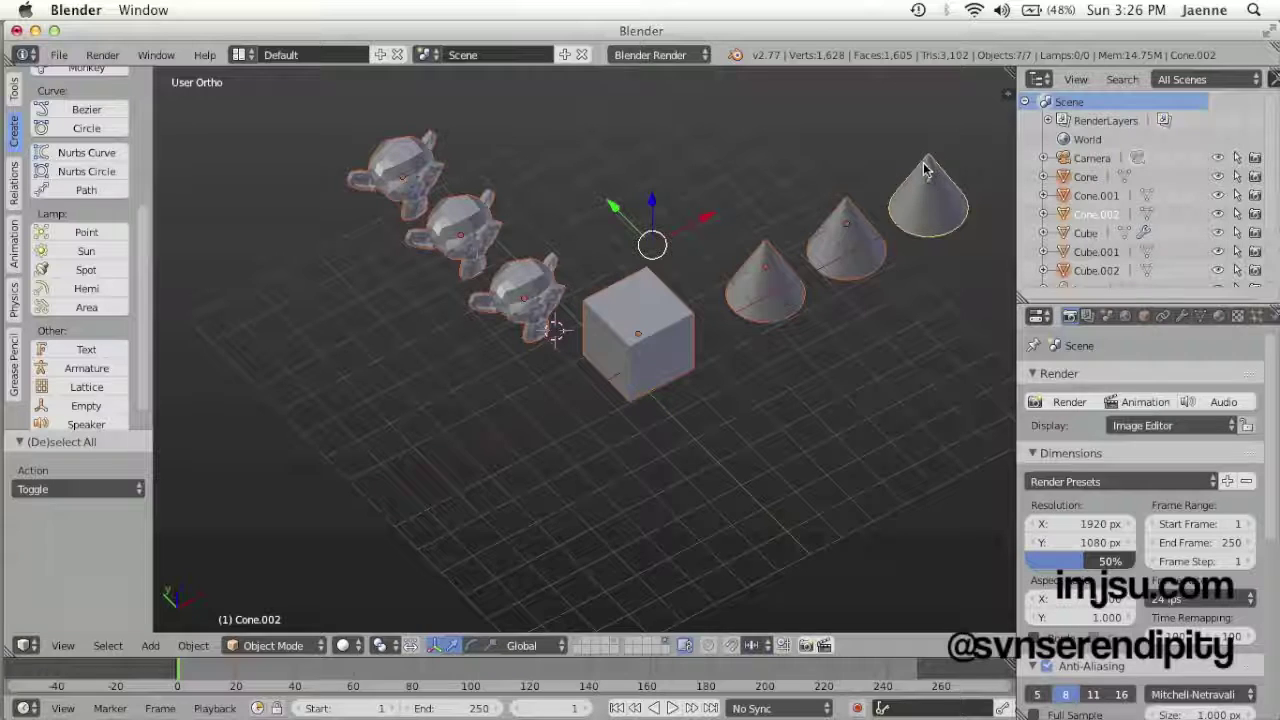
shift+right_click(922, 200)
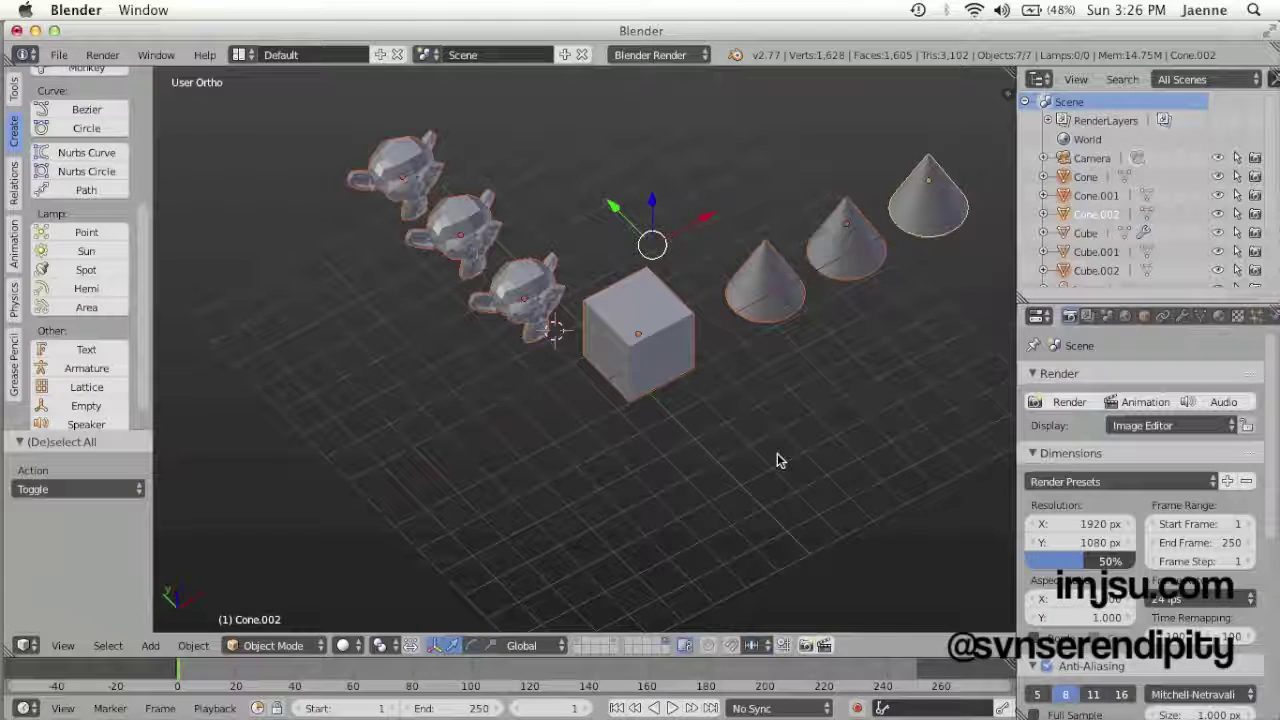
key(a)
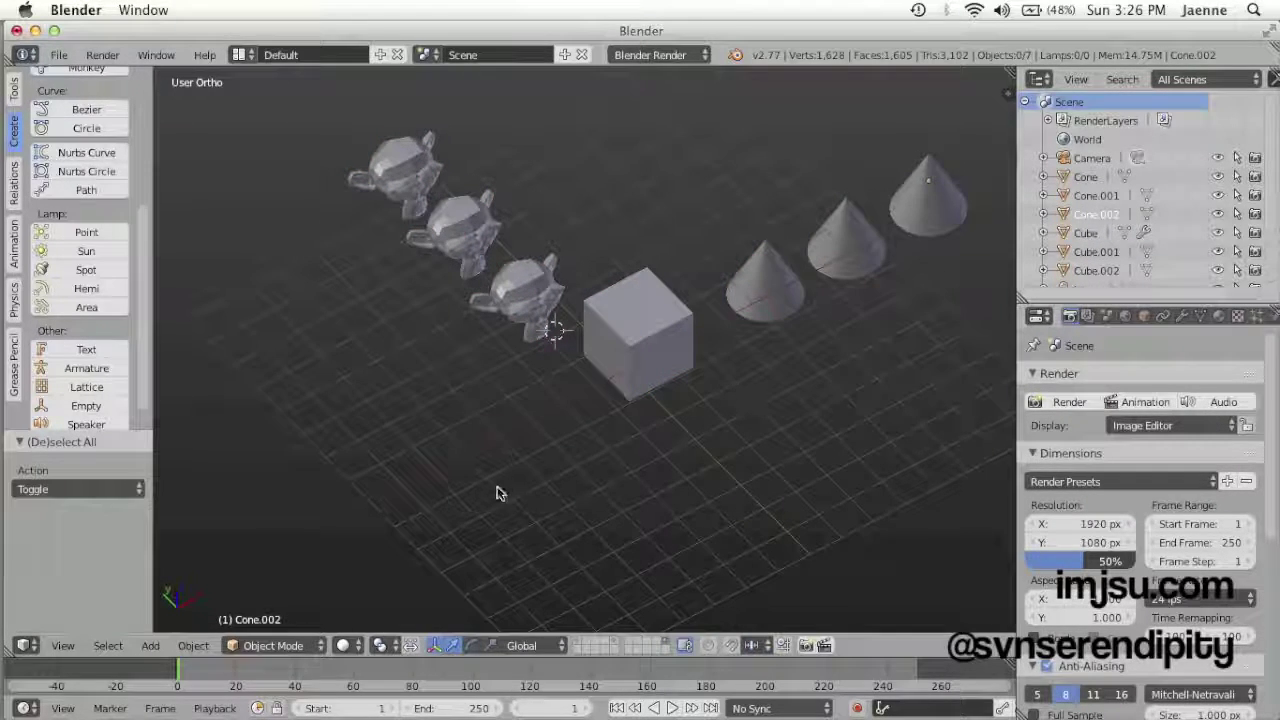
Select the cube with all three monkeys, then deselect them
right_click(630, 343)
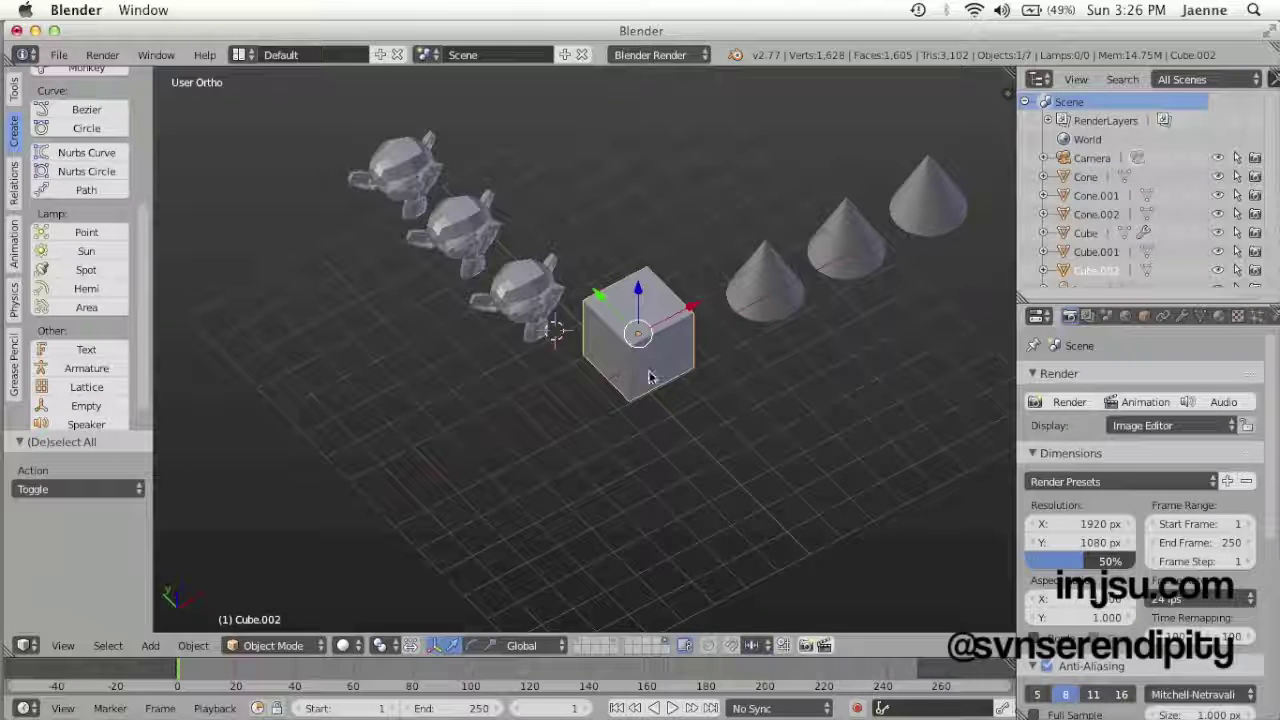
shift+right_click(533, 290)
shift+right_click(462, 225)
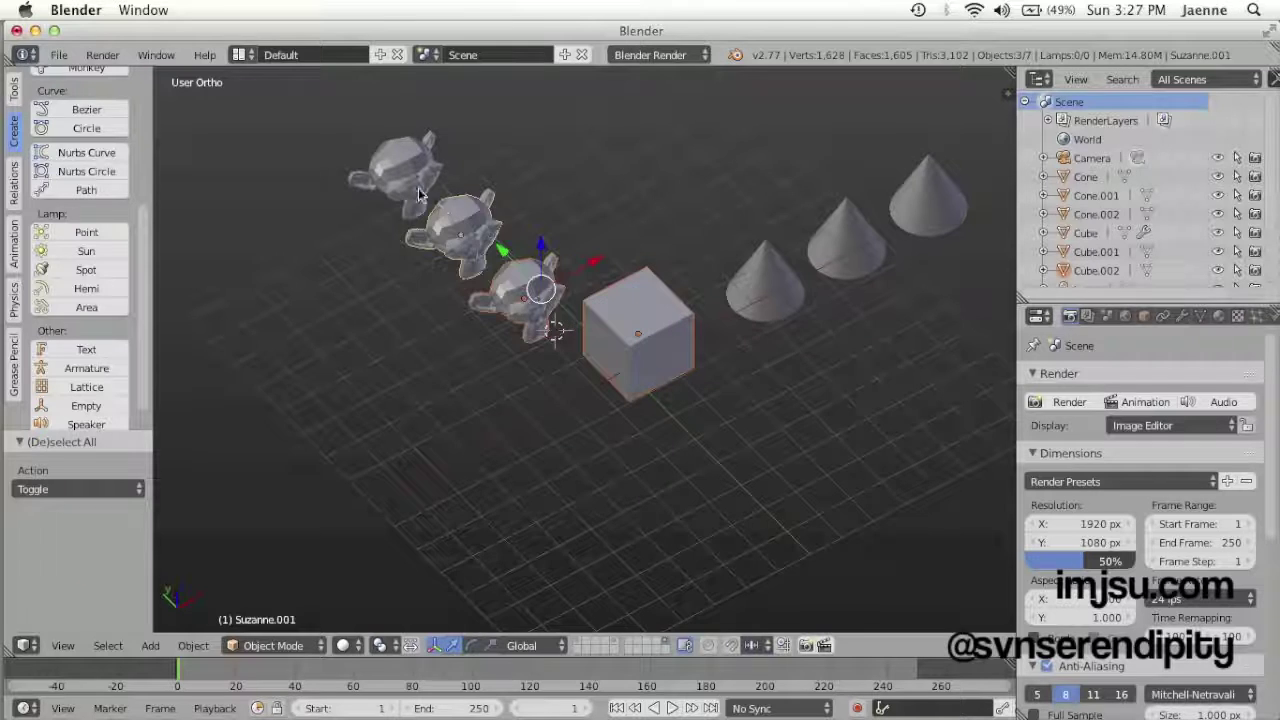
shift+right_click(400, 170)
key(a)
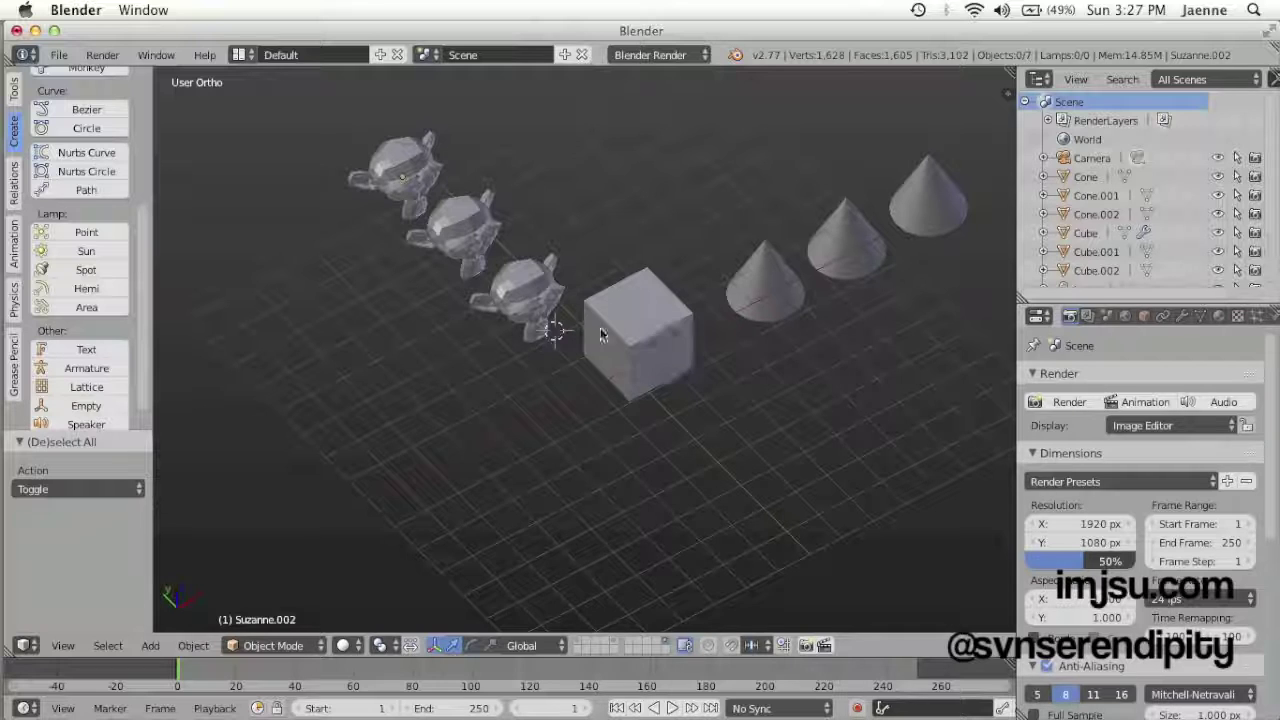
Lasso-select the cube, the front monkey and the front cone
click(543, 373)
click(693, 360)
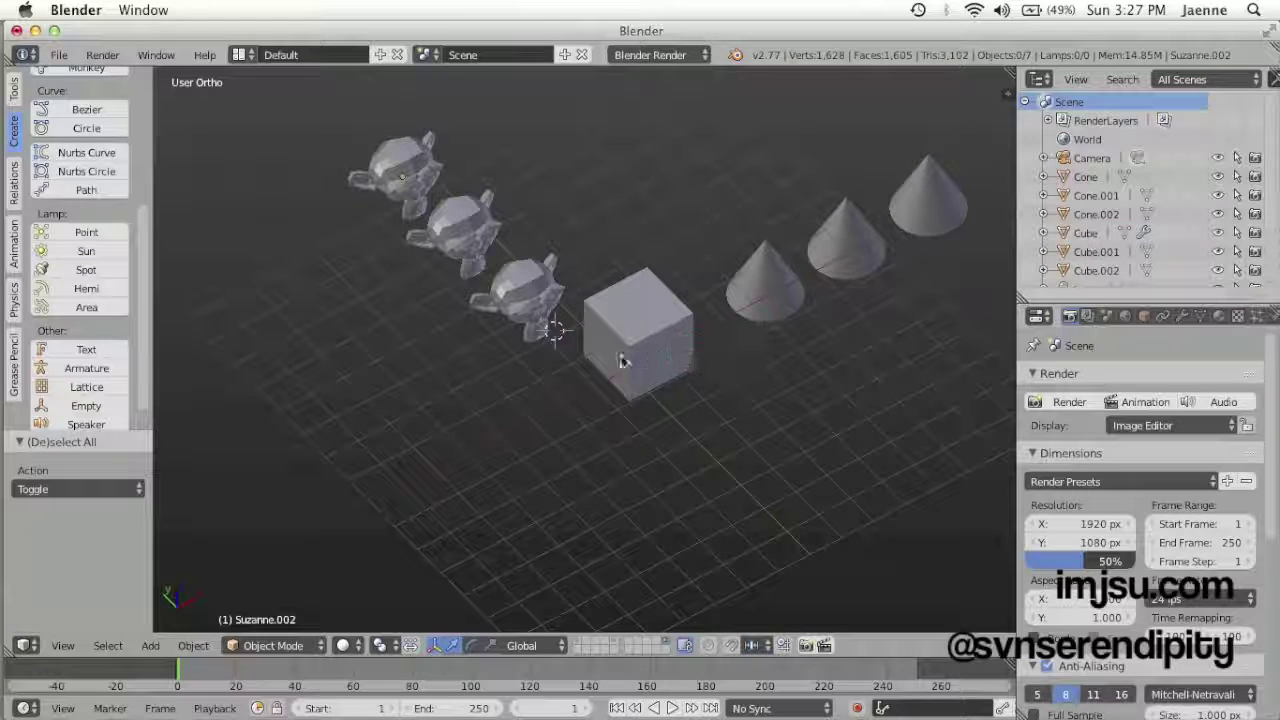
mouse_move(597, 367)
ctrl+mouse_down()
mouse_move(664, 418)
mouse_move(770, 378)
mouse_move(757, 273)
mouse_move(683, 203)
ctrl+mouse_up()
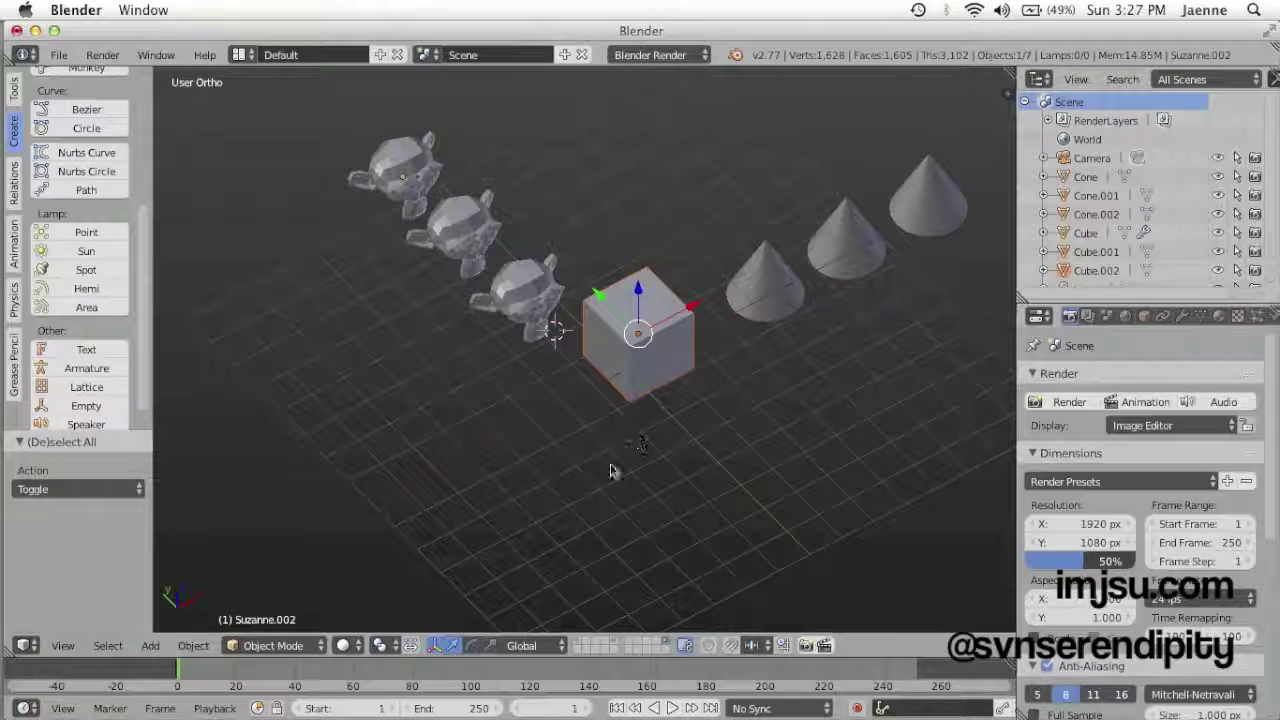
key(a)
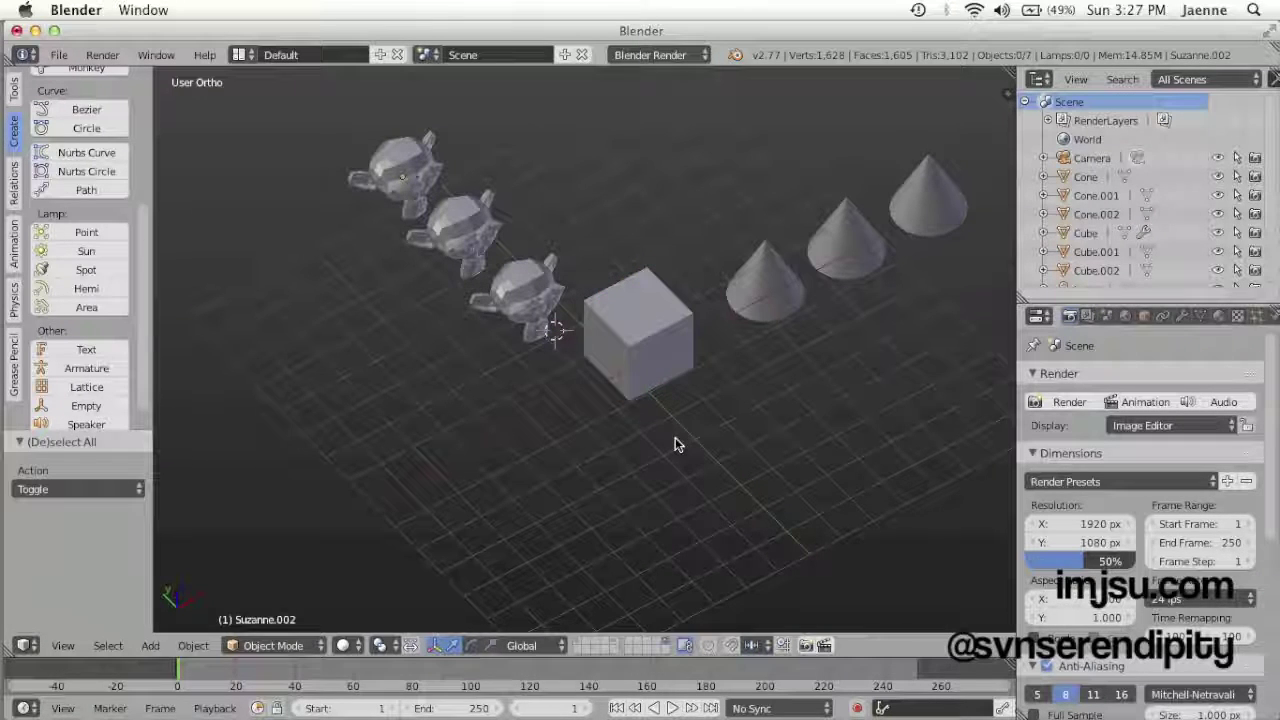
mouse_move(646, 431)
ctrl+mouse_down()
mouse_move(854, 323)
mouse_move(816, 176)
mouse_move(686, 183)
mouse_move(611, 251)
mouse_move(603, 322)
ctrl+mouse_up()
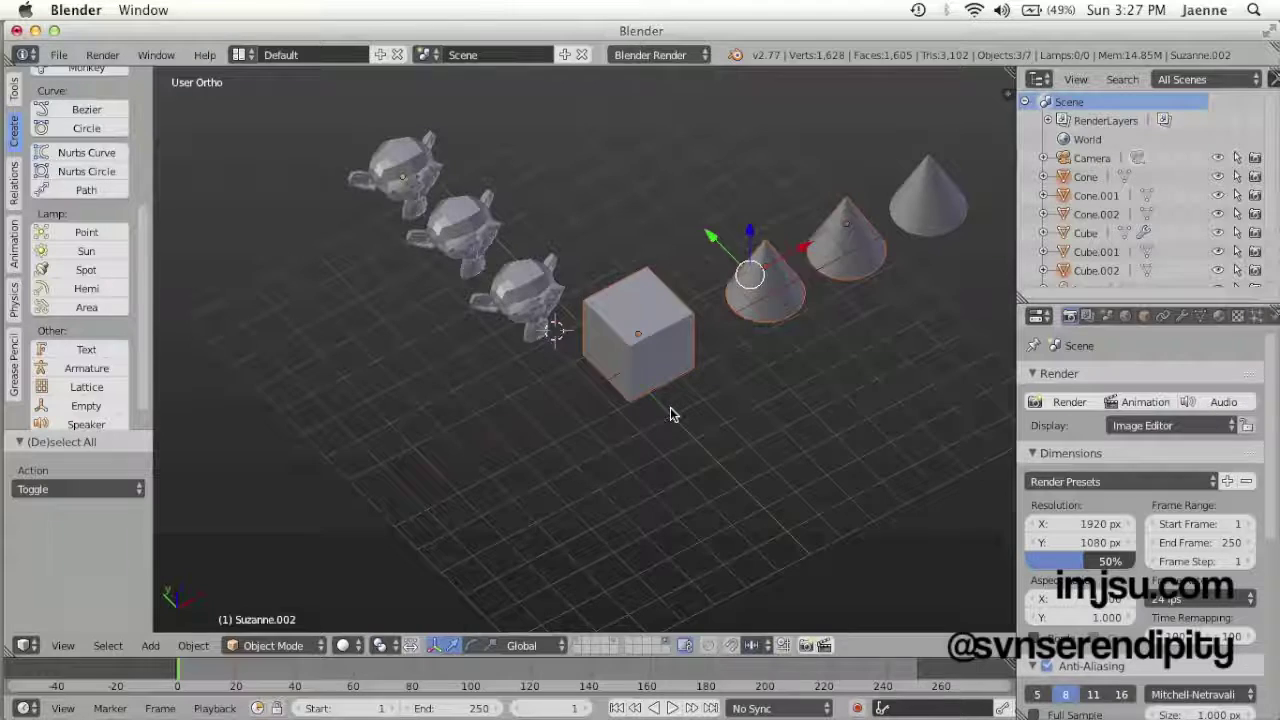
key(a)
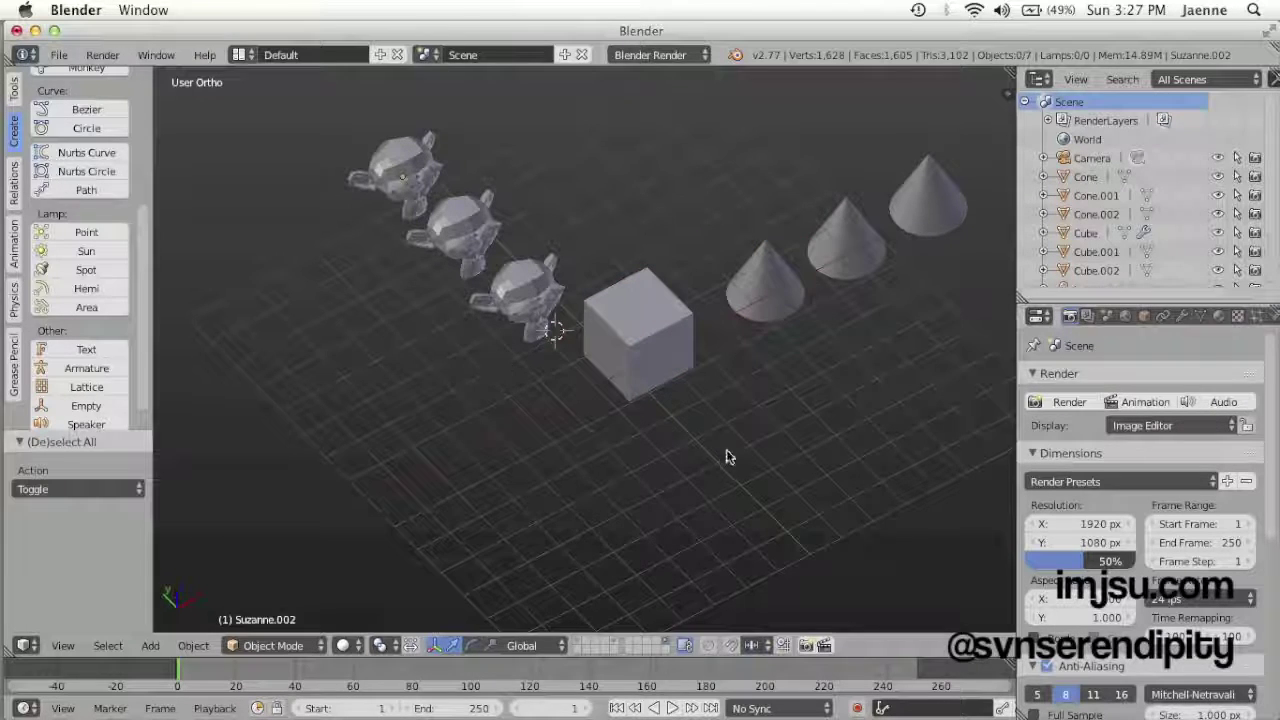
mouse_move(672, 472)
ctrl+mouse_down()
mouse_move(468, 230)
mouse_move(517, 137)
mouse_move(726, 200)
mouse_move(786, 277)
mouse_move(800, 378)
ctrl+mouse_up()
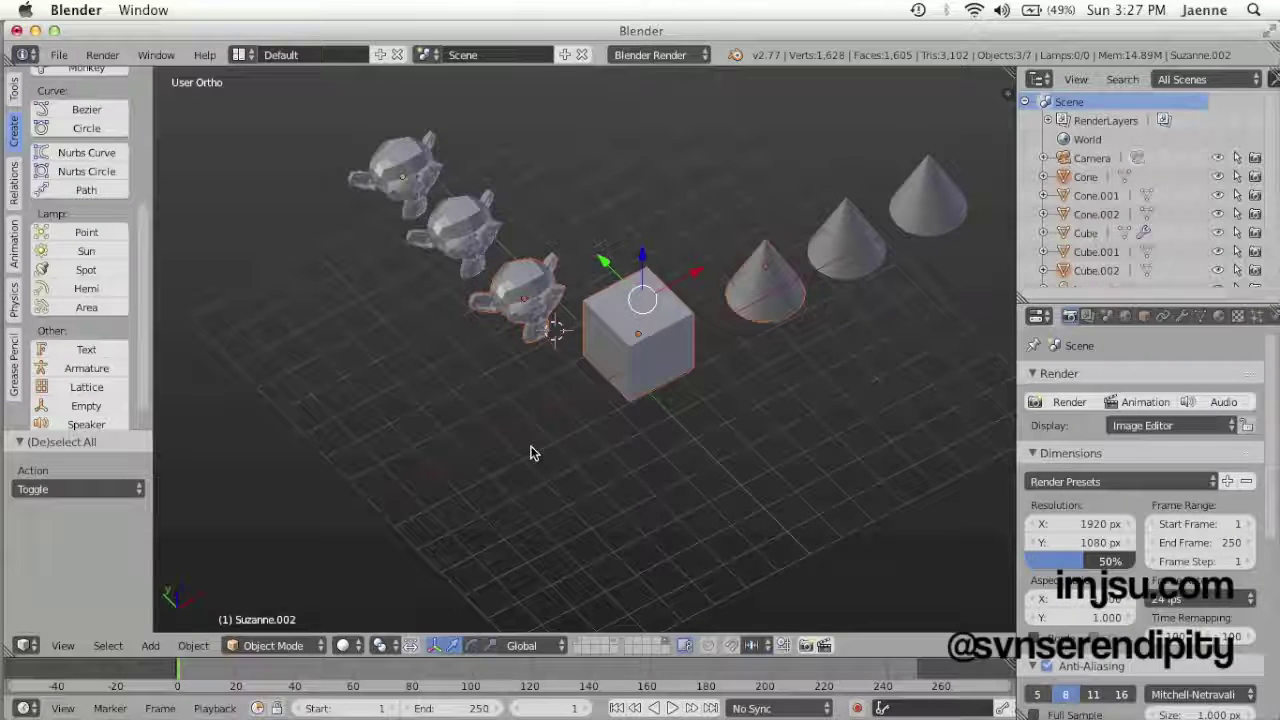
Orbit around the seven objects, toggle select all twice, and end with nothing selected
middle_drag(483, 472, 520, 440)
key(a)
scroll(593, 355, down, 2)
scroll(593, 360, up, 2)
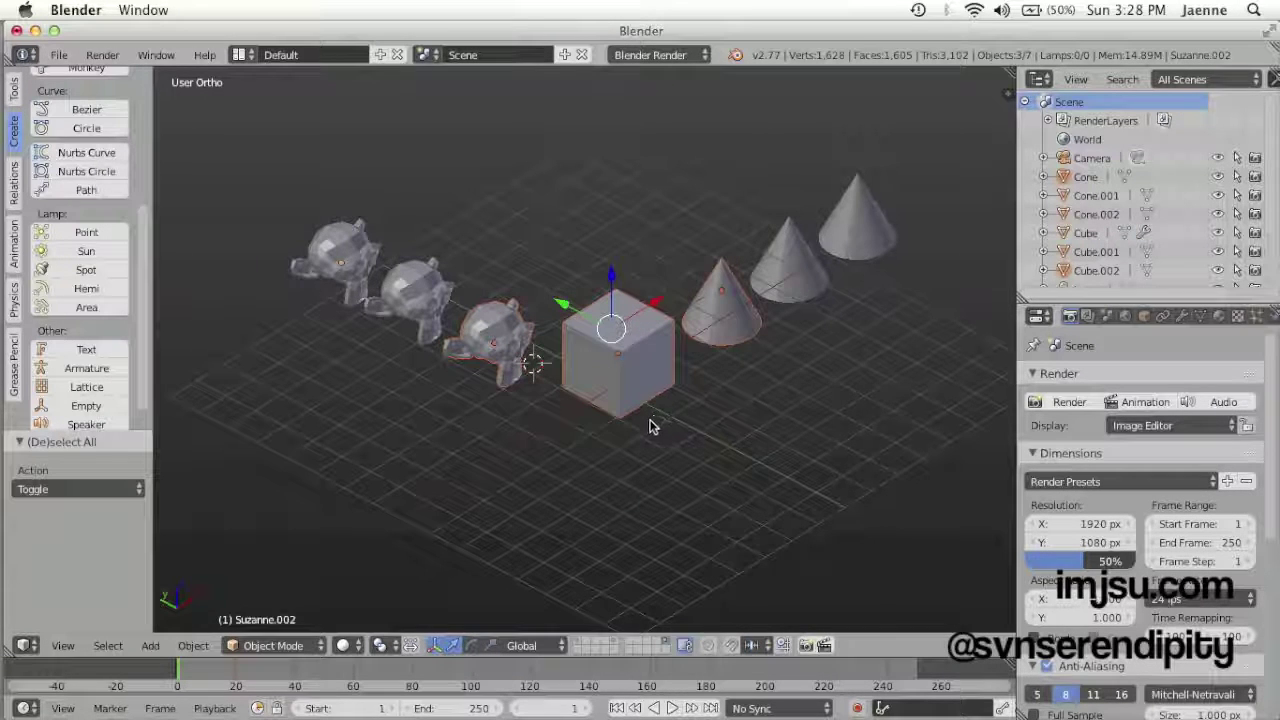
key(g)
key(a)
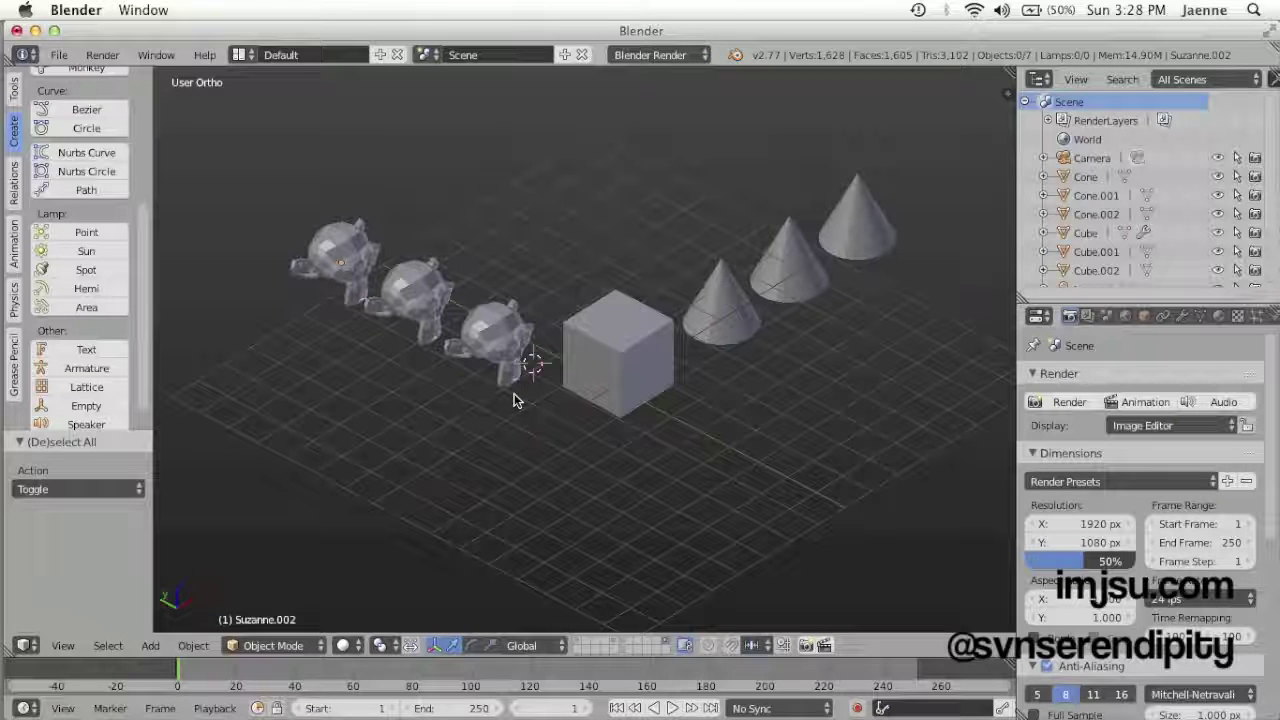
key(a)
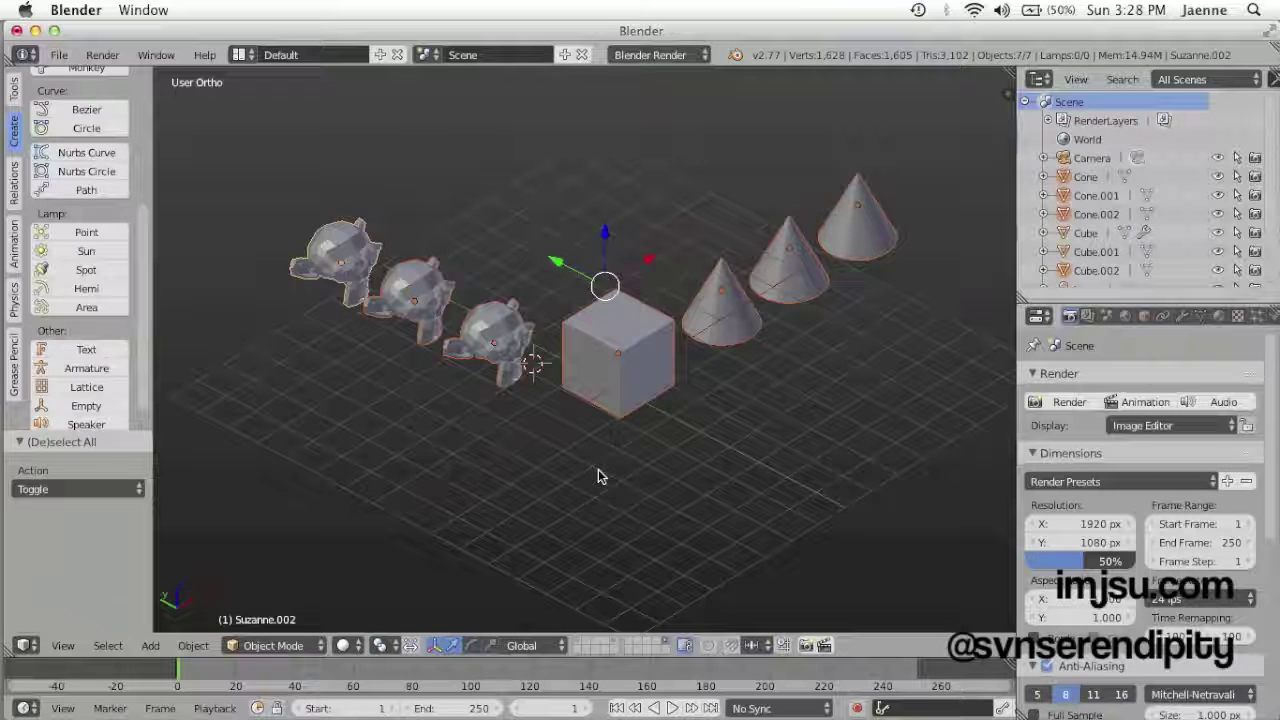
key(a)
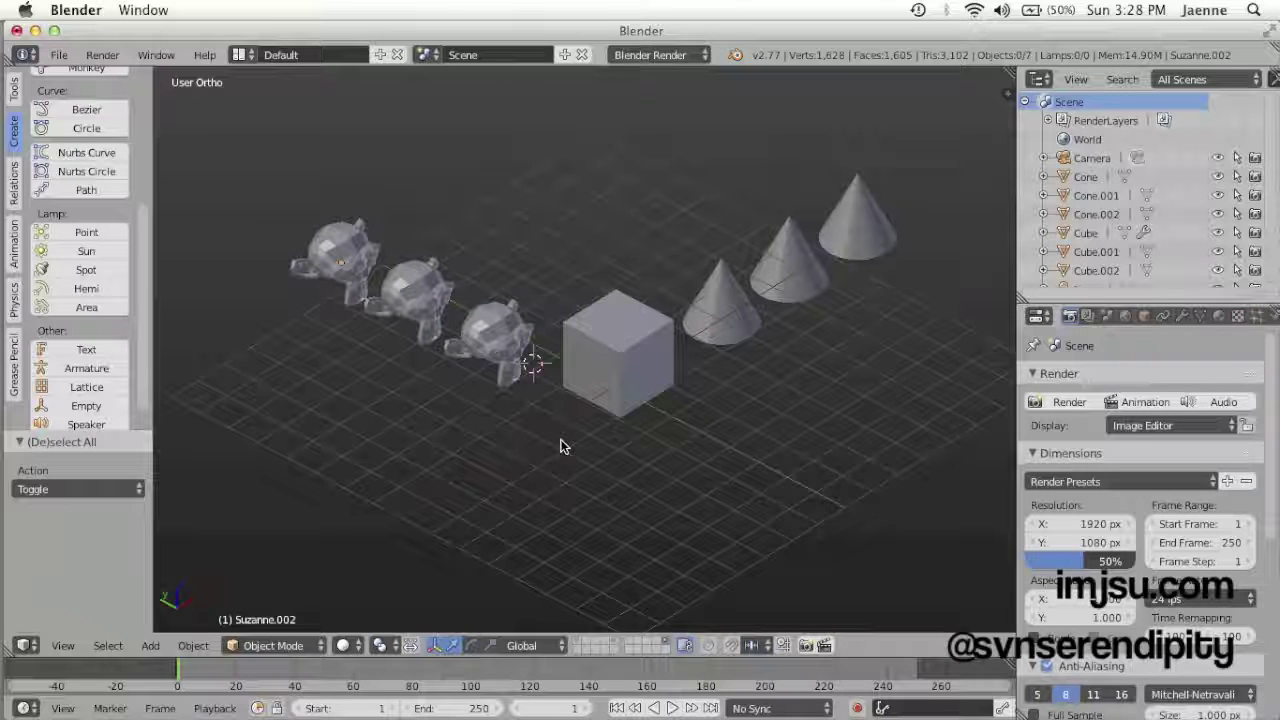
Box-select the cube and cones, deselect everything, and toggle perspective back to orthographic
mouse_move(646, 463)
middle_down()
mouse_move(606, 437)
mouse_move(633, 447)
middle_up()
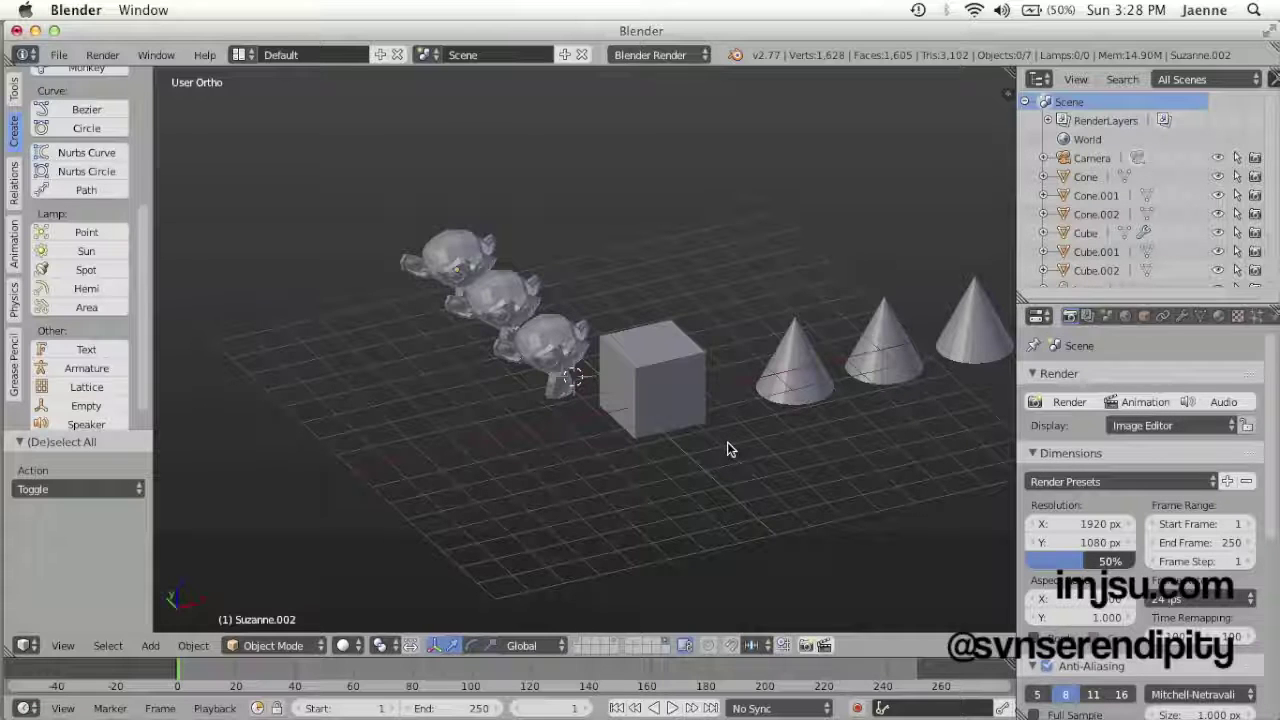
key(b)
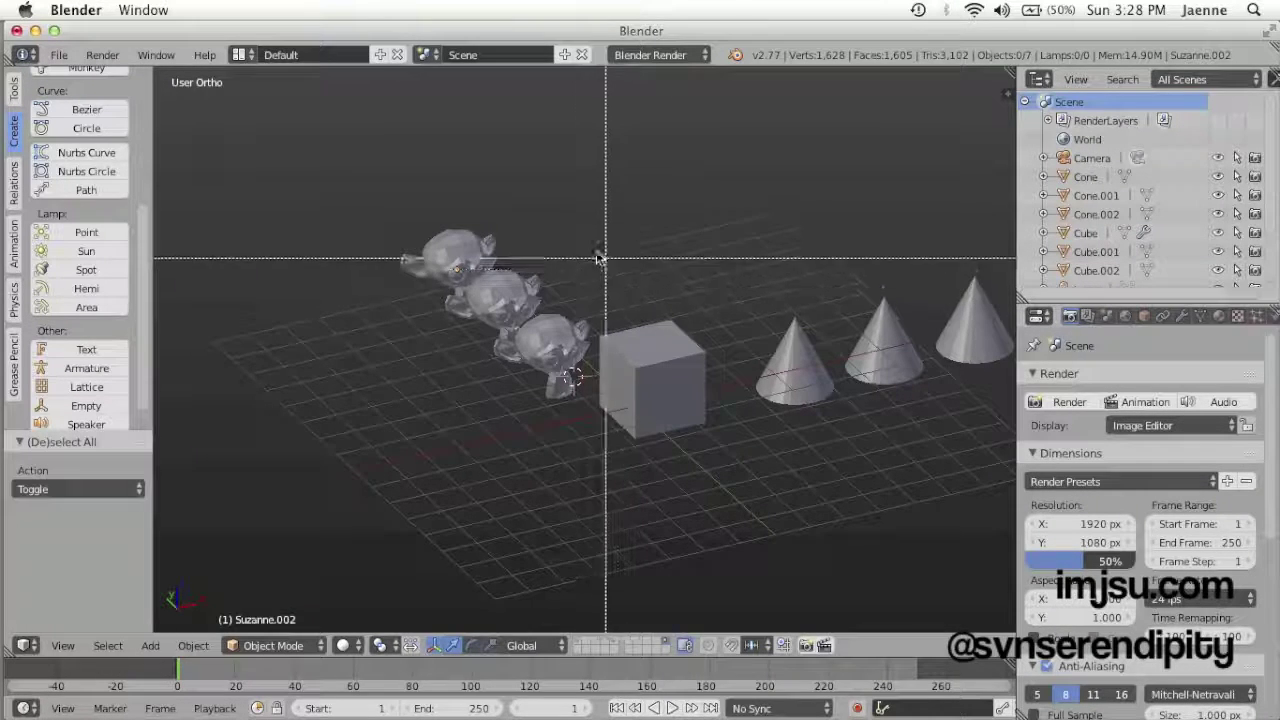
drag(587, 235, 951, 488)
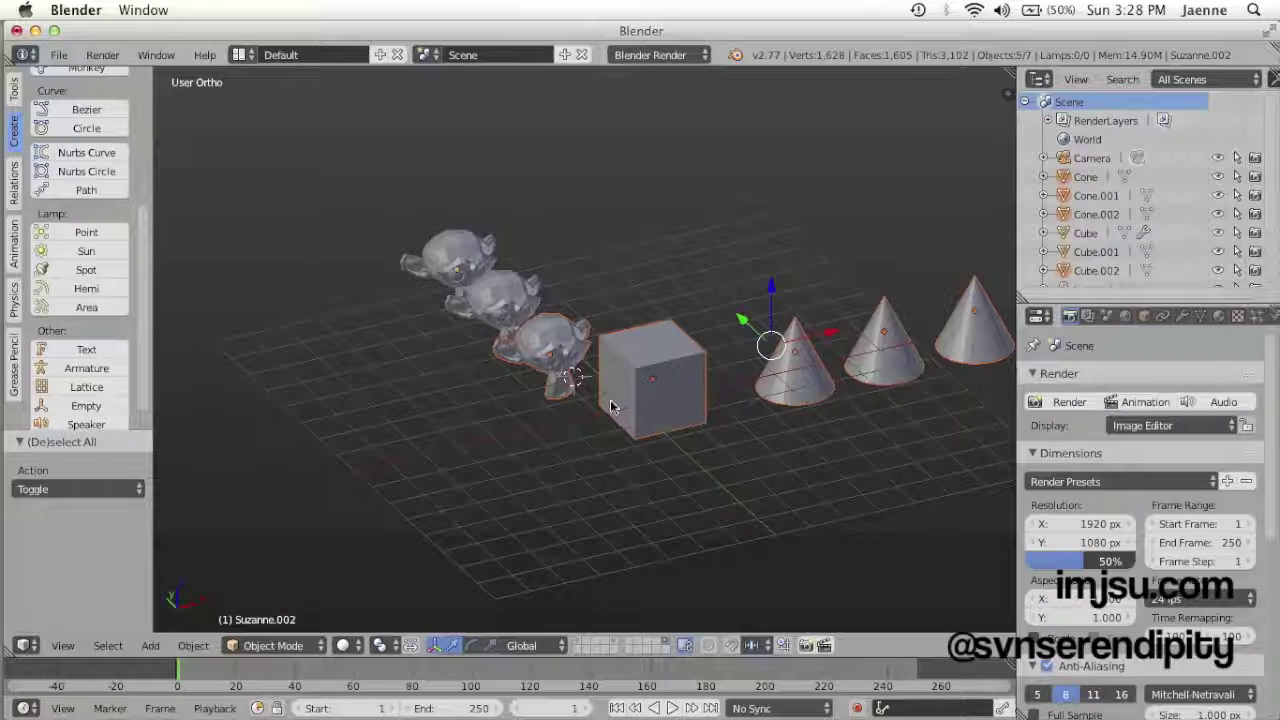
key(a)
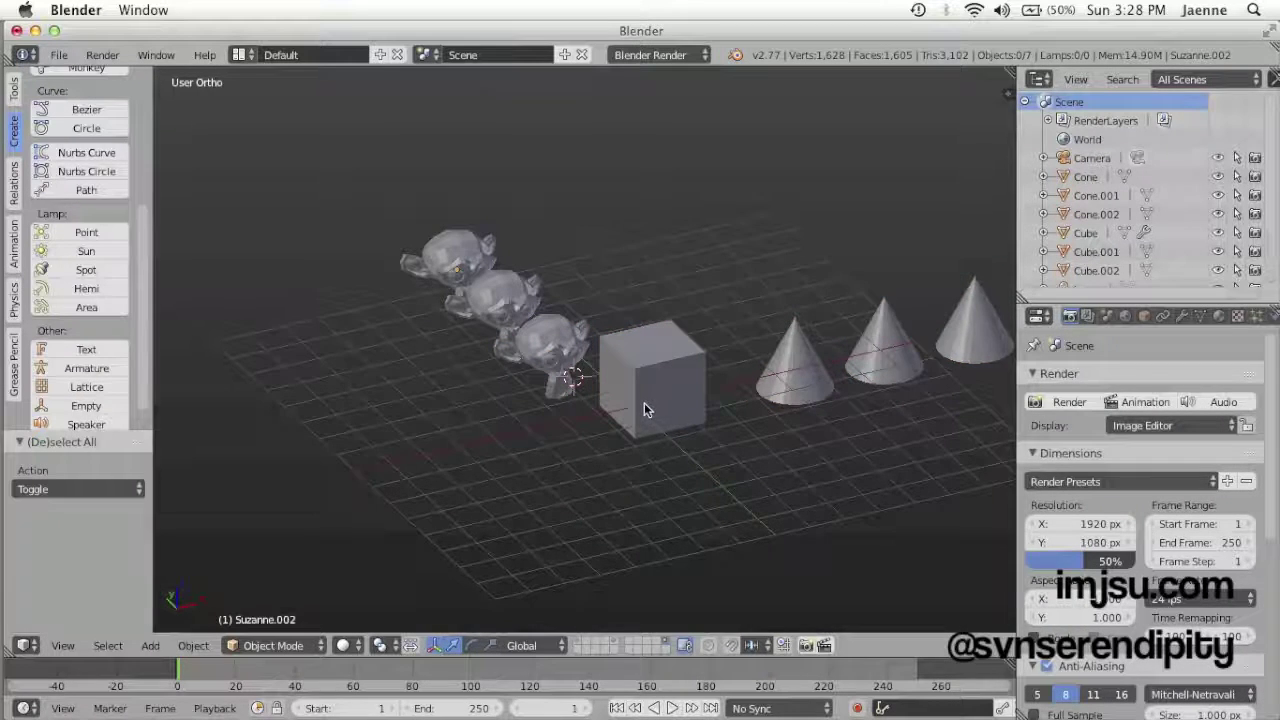
key(KP_5)
key(KP_5)
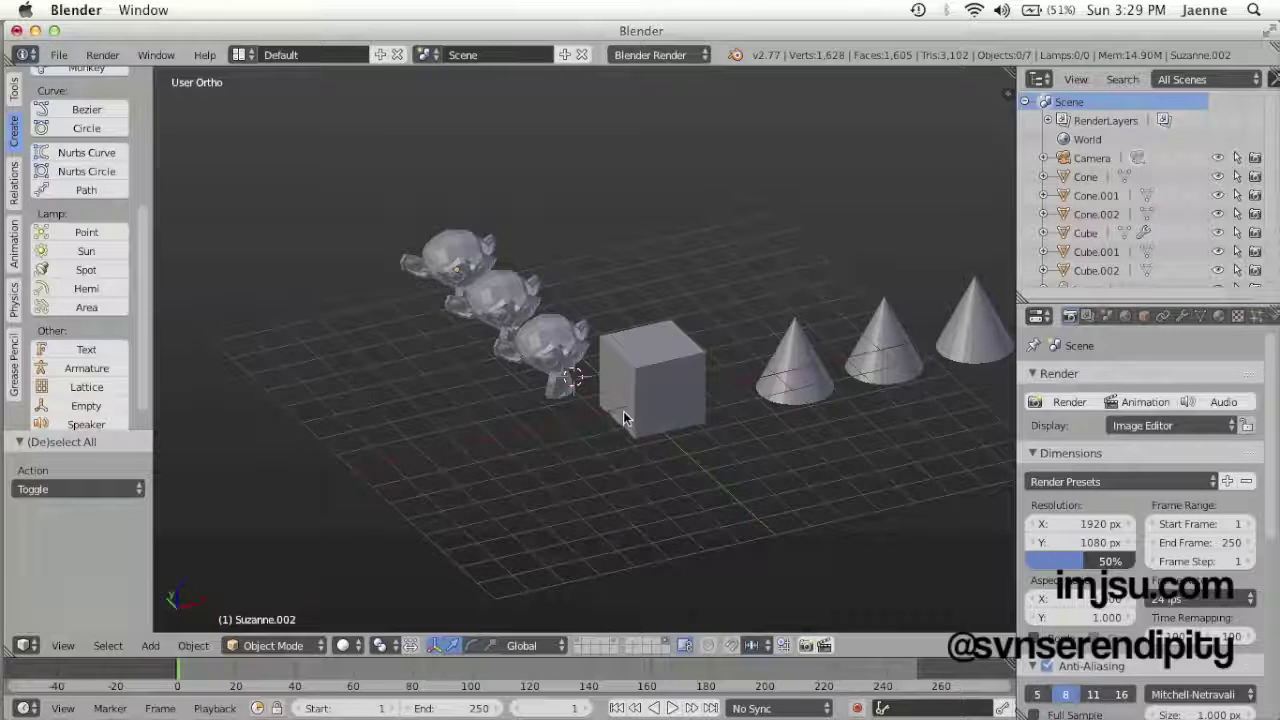
Select the cube, enter its Edit Mode, and switch to Face select mode
scroll(635, 384, down, 1)
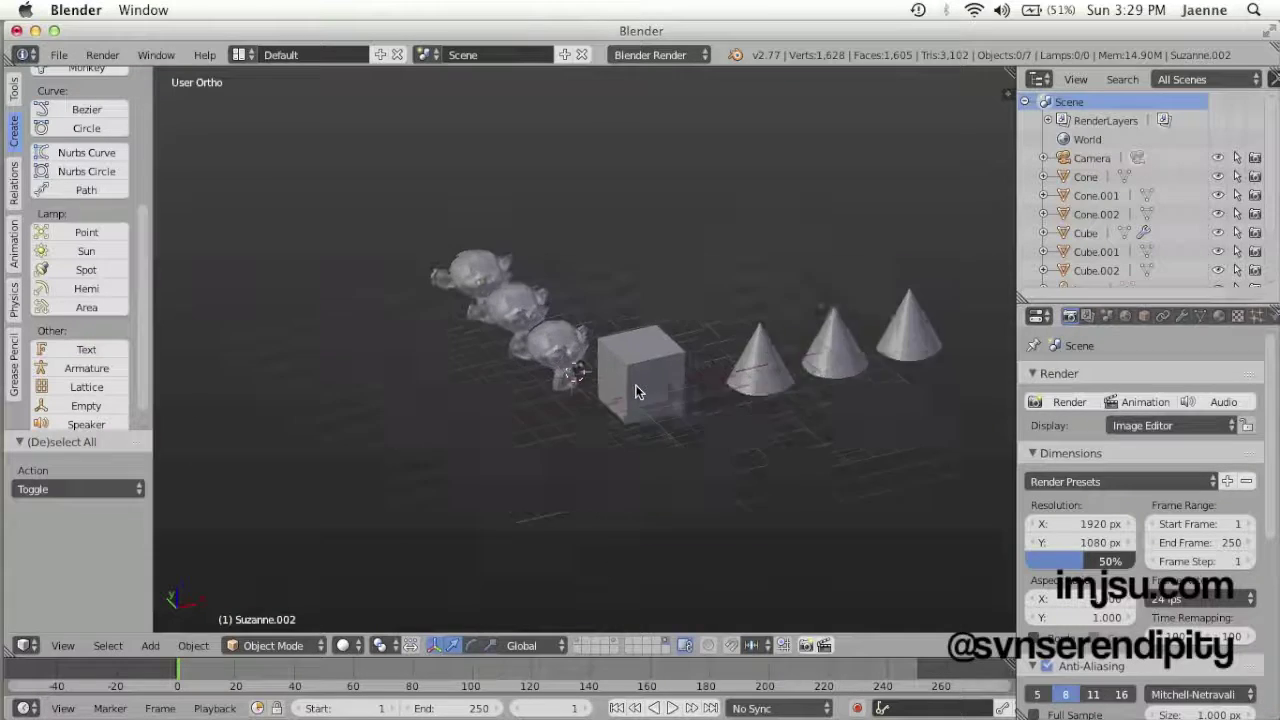
scroll(635, 384, up, 4)
middle_drag(600, 479, 620, 503)
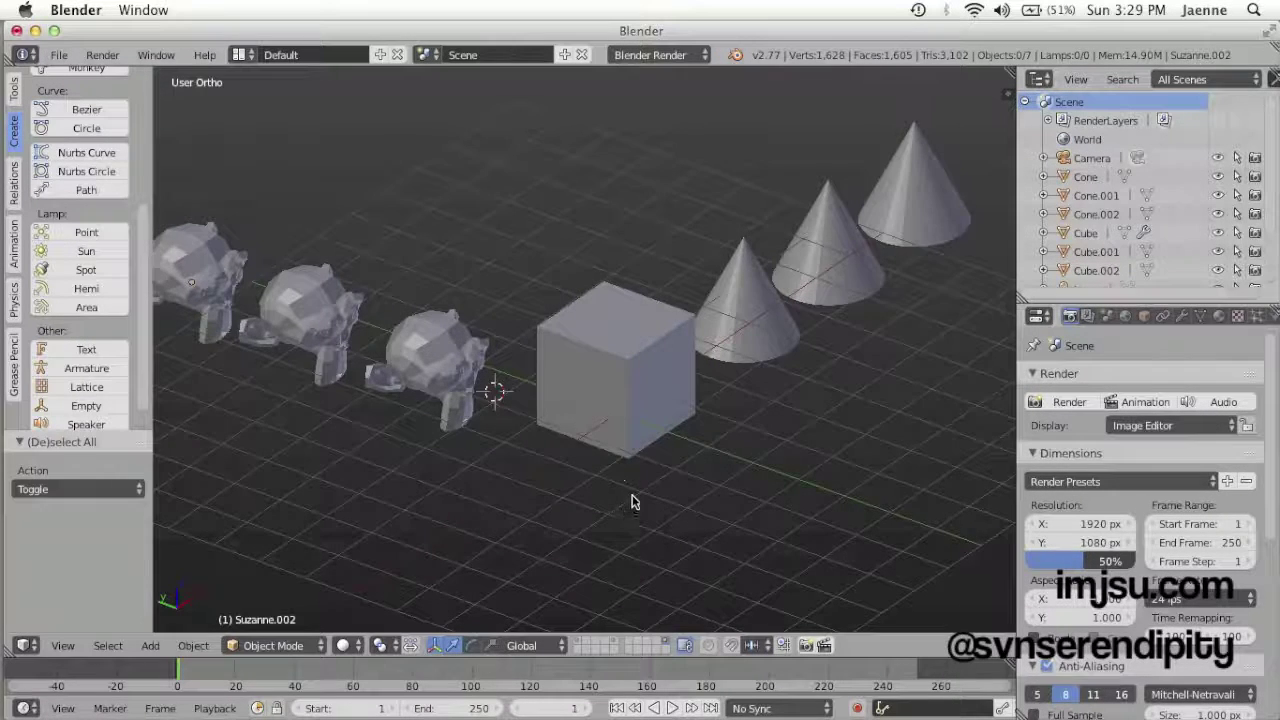
middle_drag(631, 500, 626, 409)
right_click(572, 390)
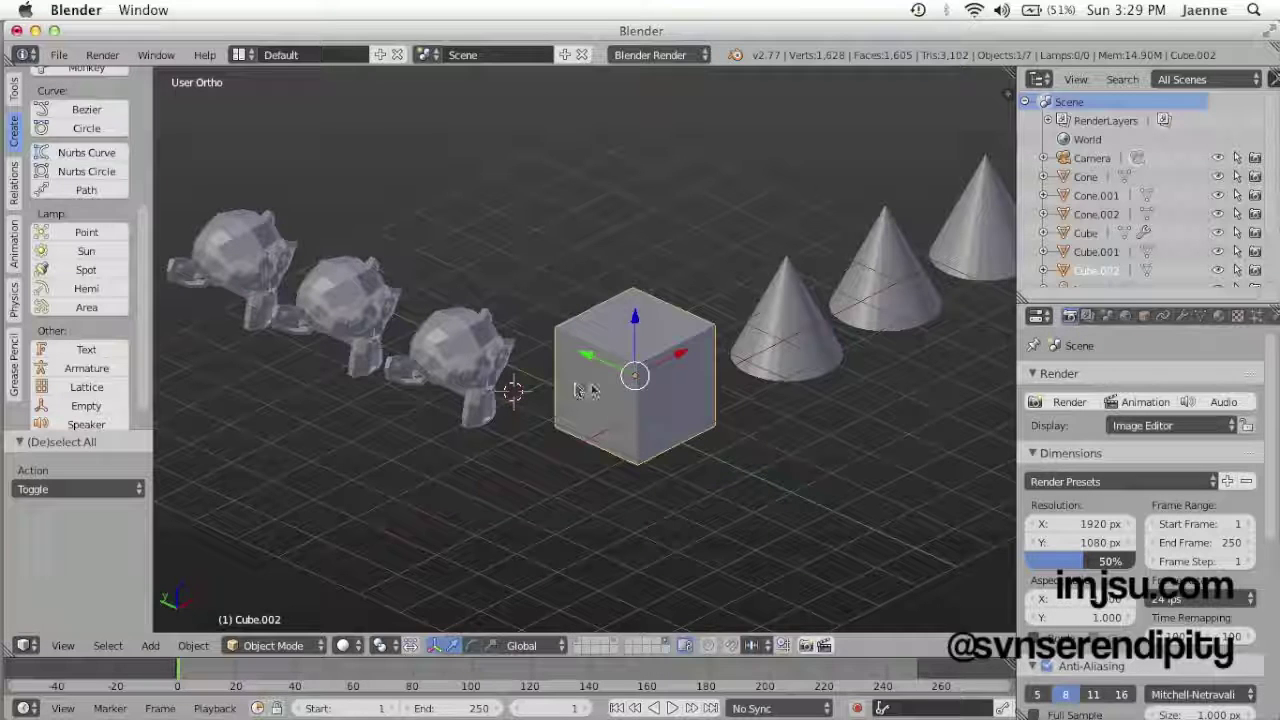
key(Tab)
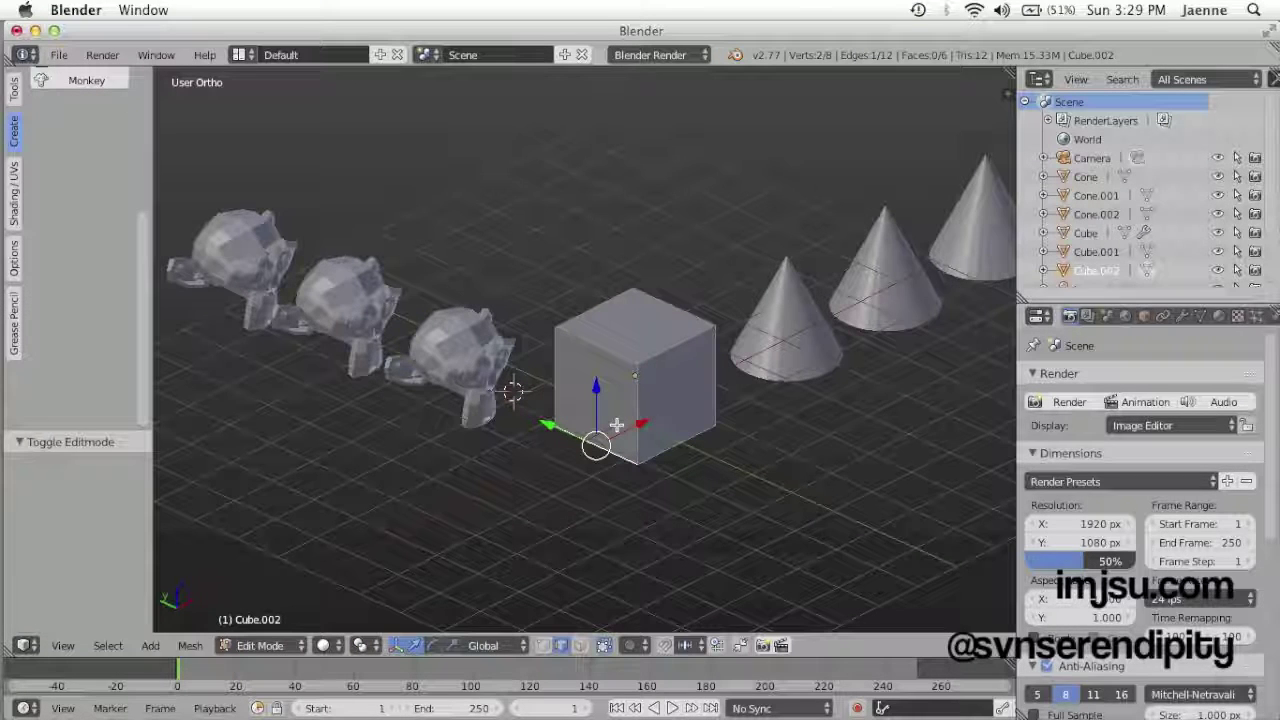
key(Tab)
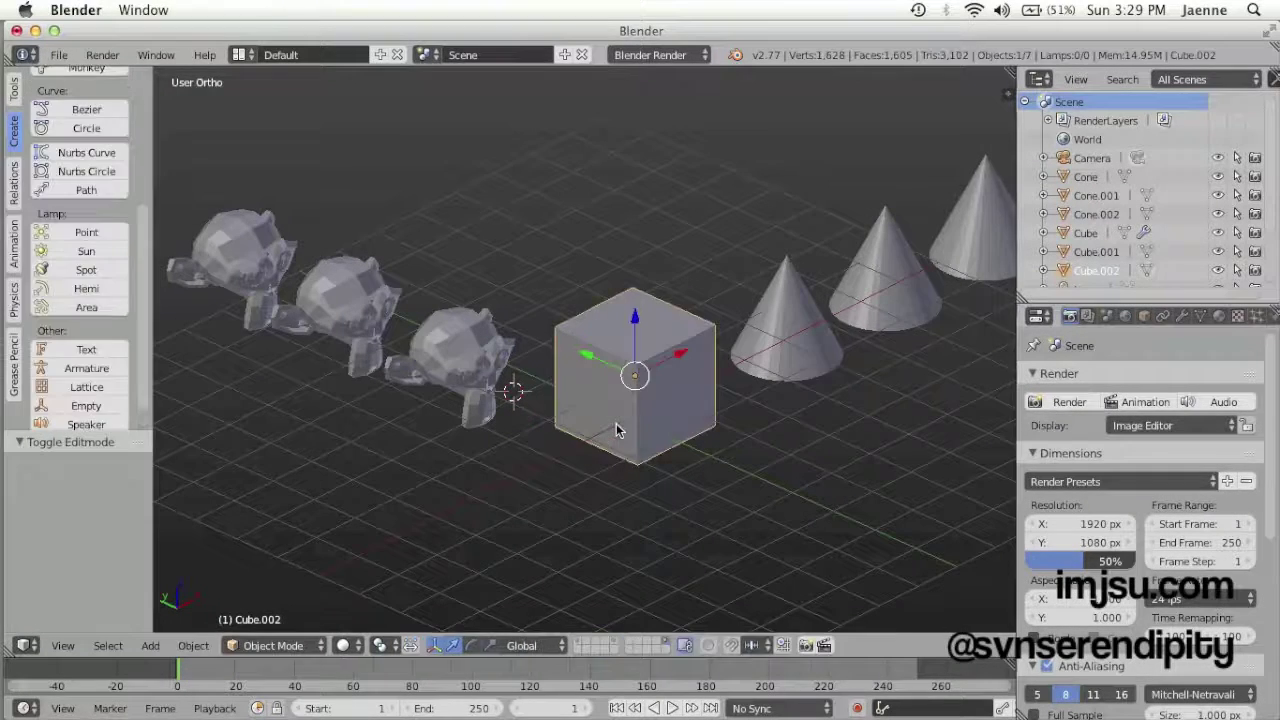
key(Tab)
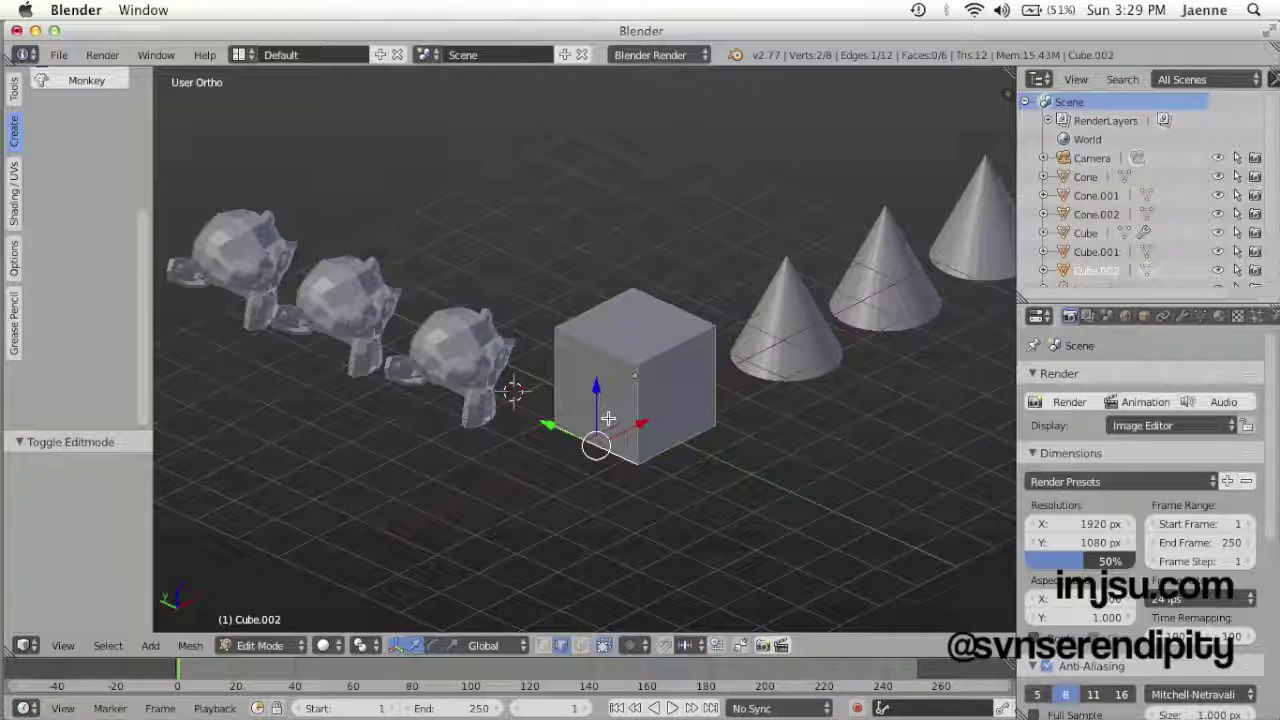
key(ctrl+Tab)
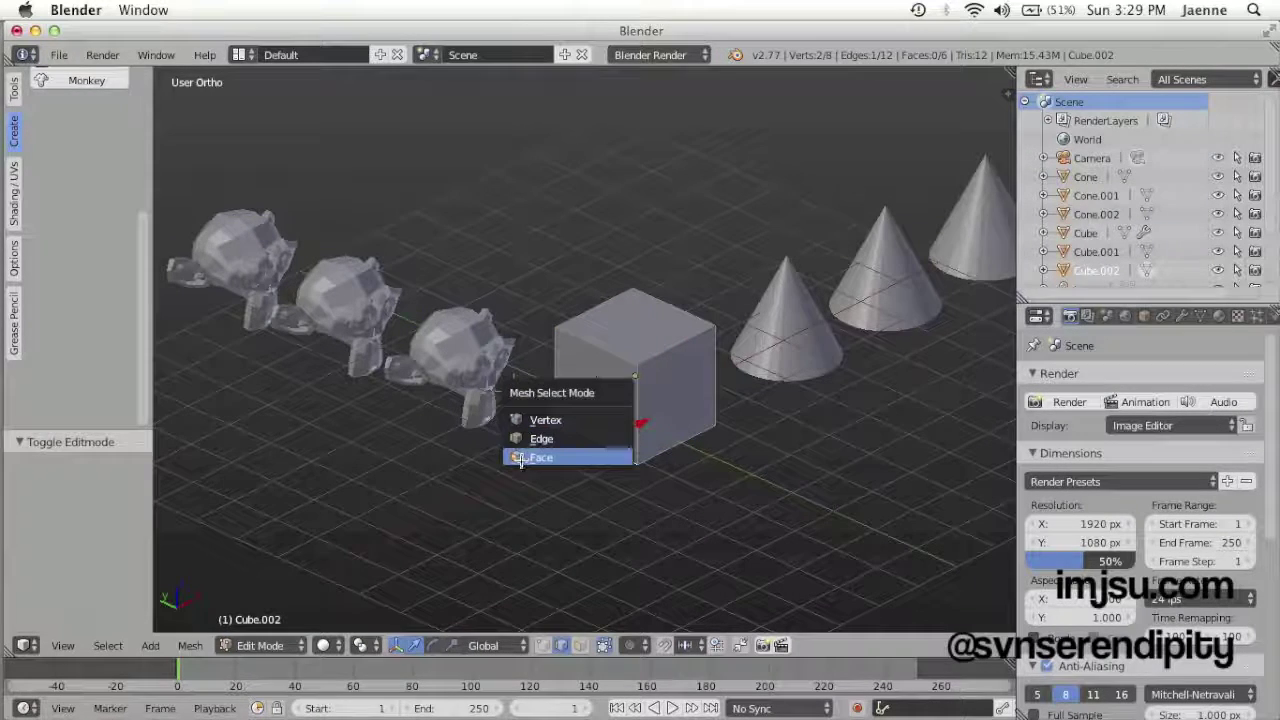
click(519, 458)
Select four cube faces, including the front-left, right and top, then exit to Object Mode
right_click(598, 389)
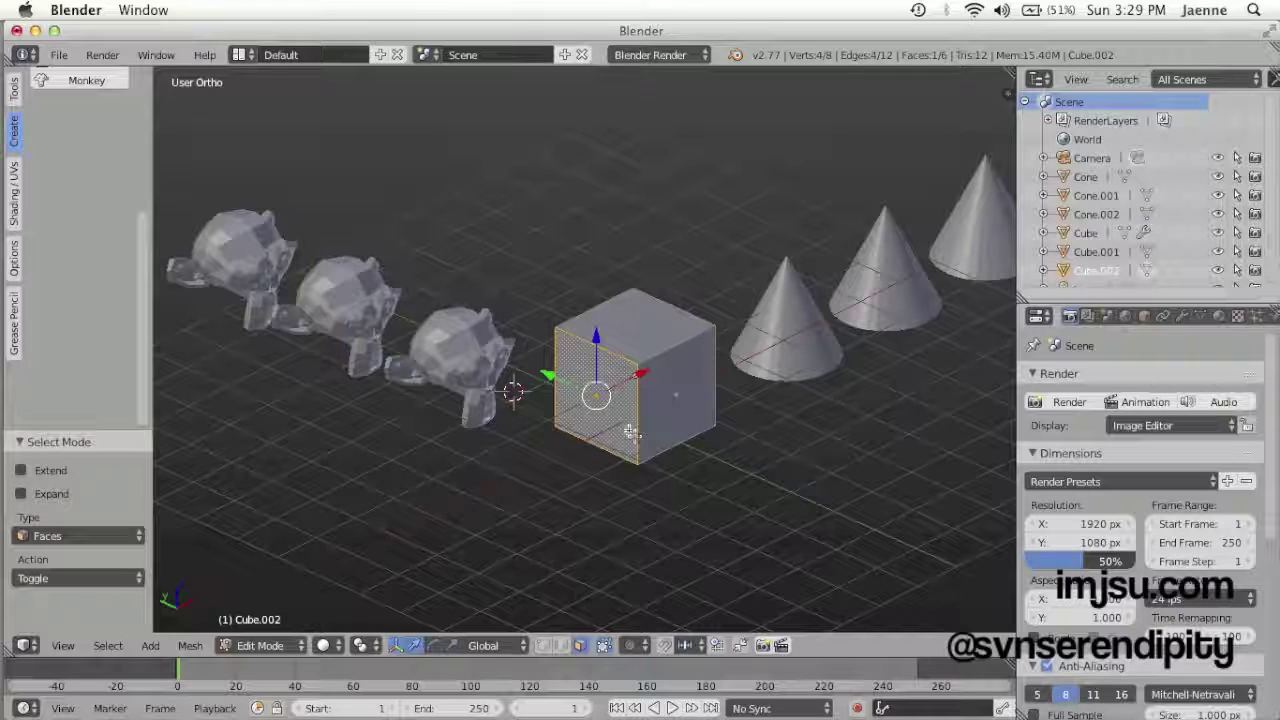
shift+right_click(676, 405)
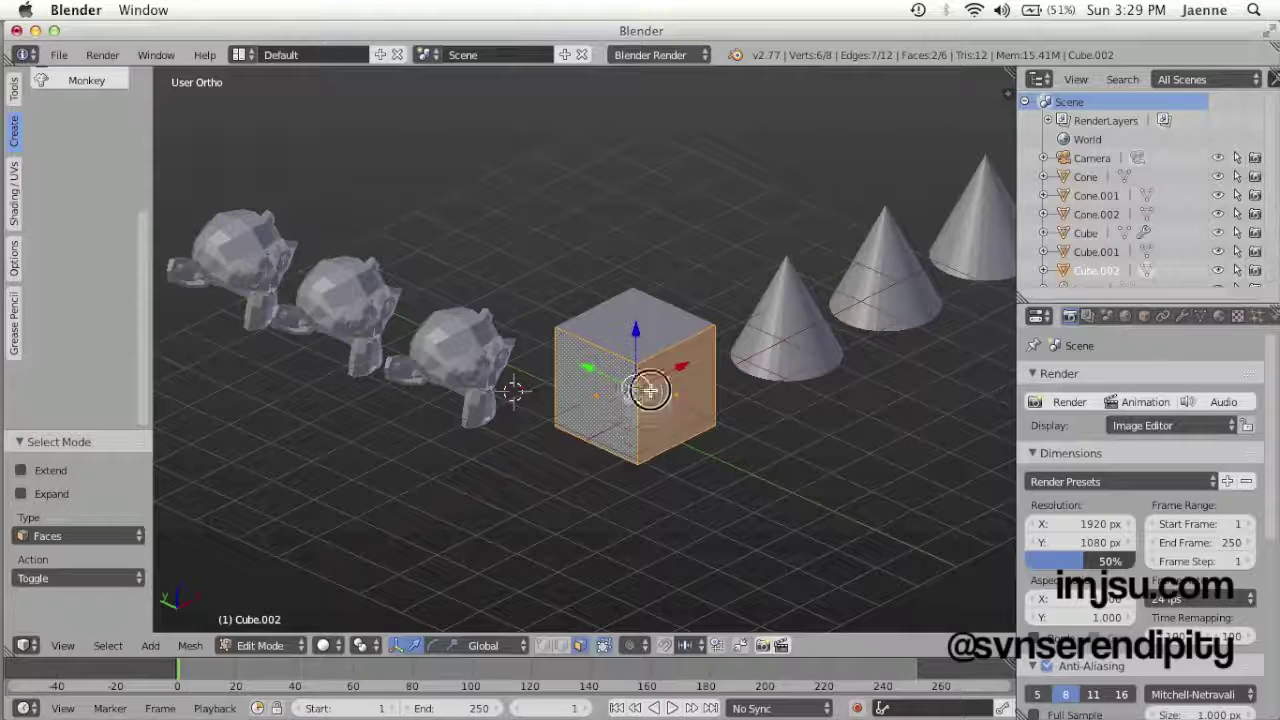
shift+right_click(640, 322)
shift+right_click(568, 348)
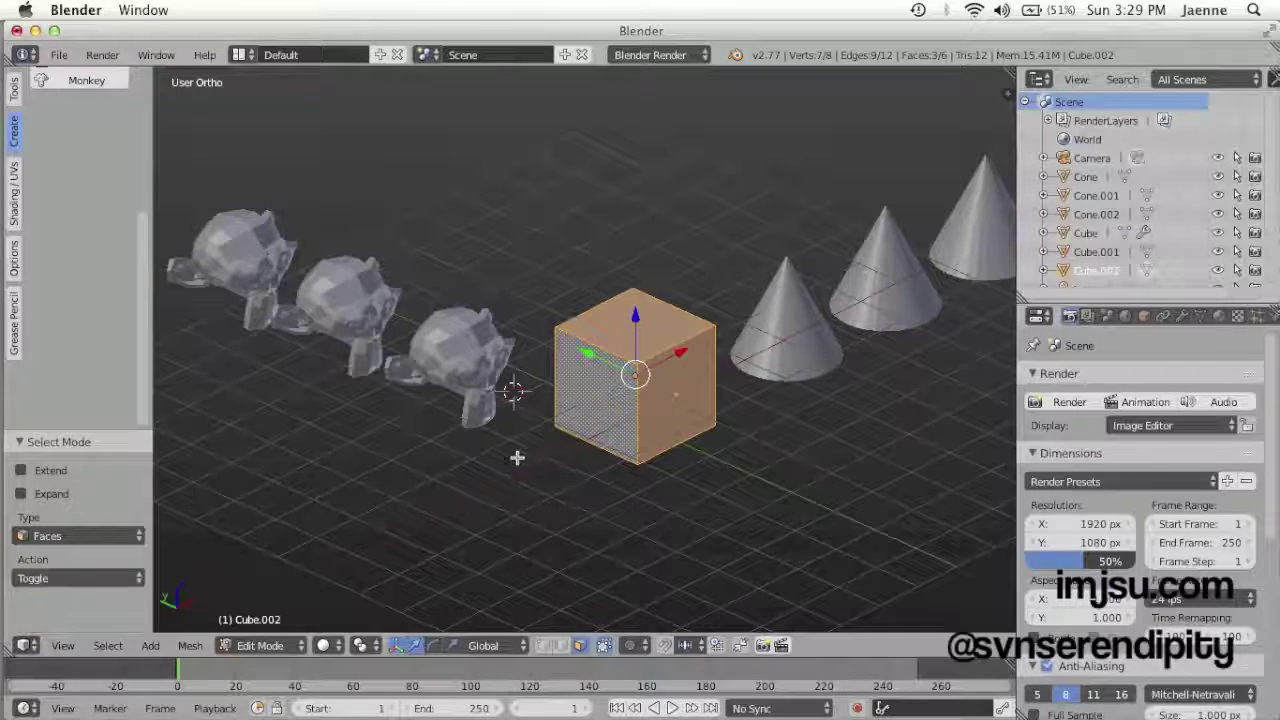
mouse_move(485, 472)
middle_down()
mouse_move(509, 454)
mouse_move(523, 409)
mouse_move(493, 458)
middle_up()
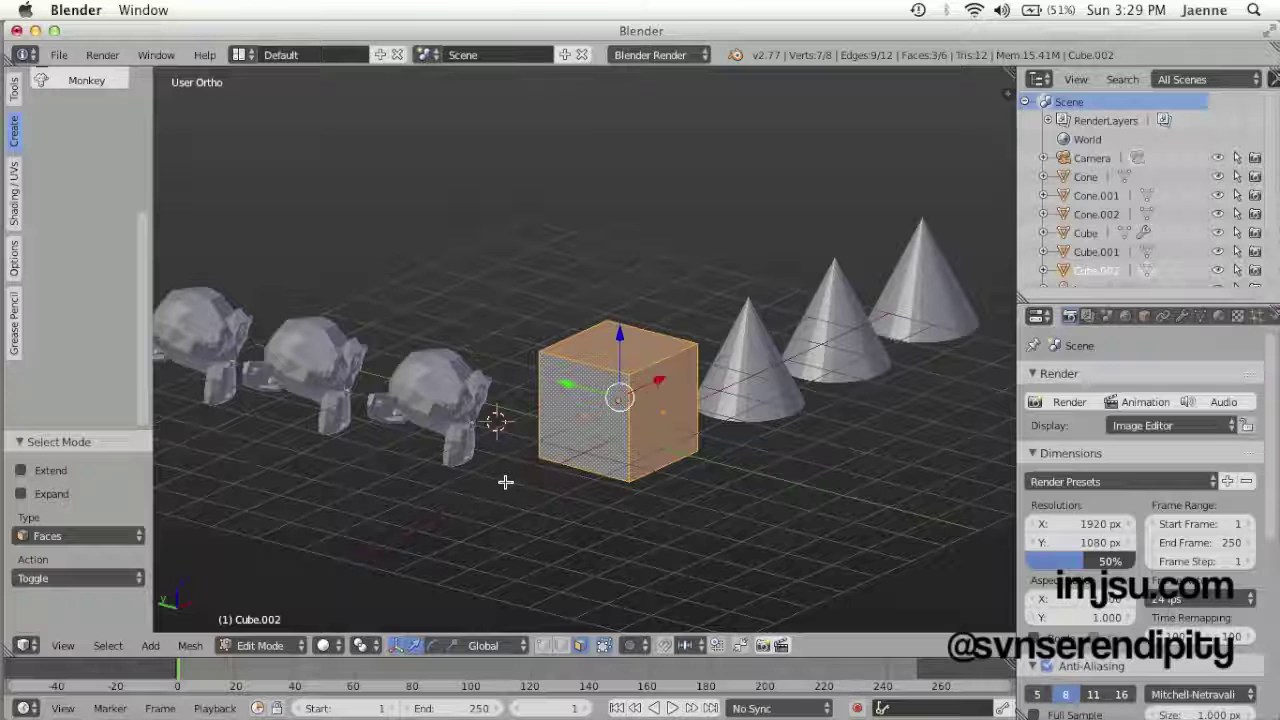
key(Tab)
Select the monkey beside the cube, enter Edit Mode, and circle-select faces across its head
right_click(440, 425)
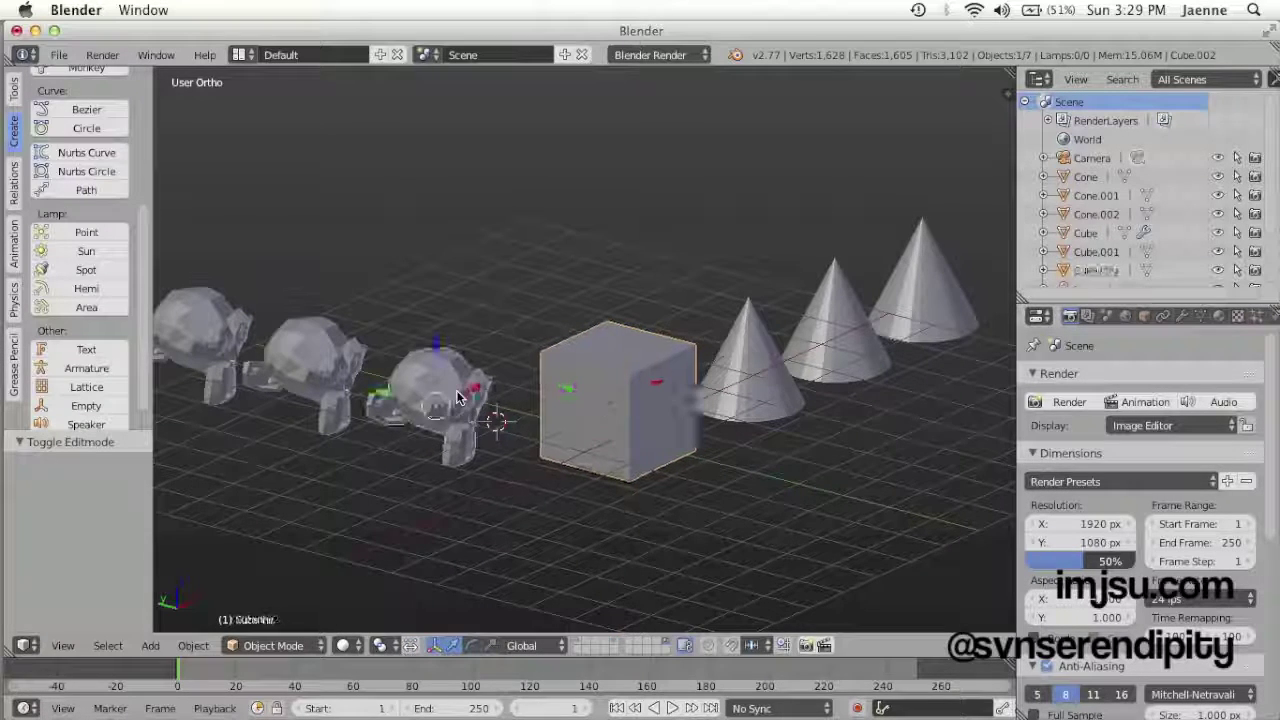
scroll(406, 432, down, 2)
scroll(405, 445, up, 6)
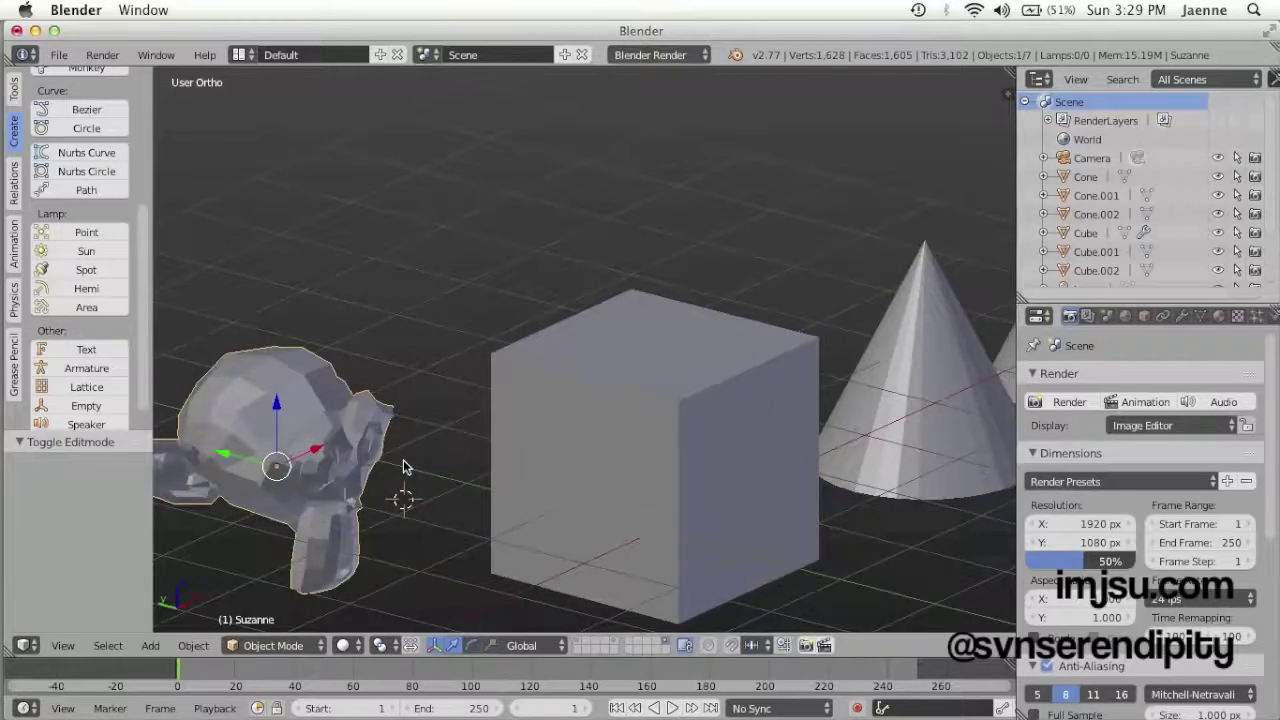
scroll(405, 467, up, 1)
scroll(404, 465, down, 1)
scroll(403, 463, left, 4)
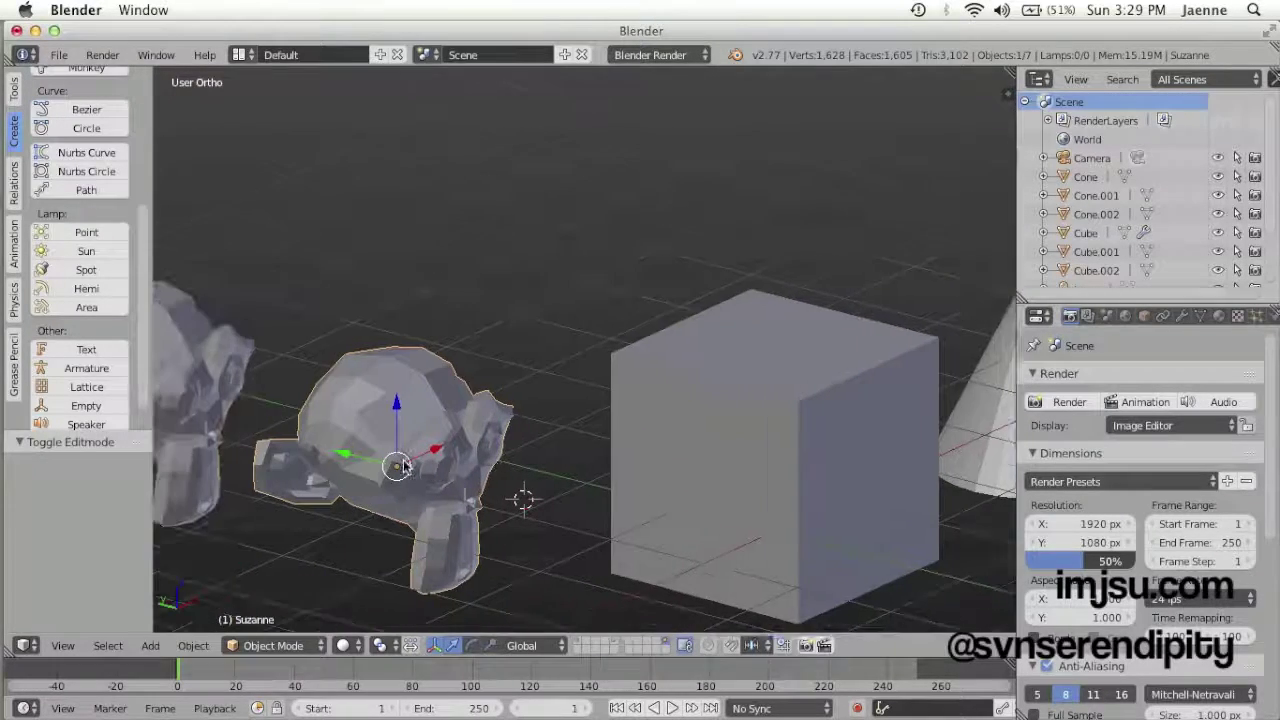
scroll(404, 465, left, 3)
key(Tab)
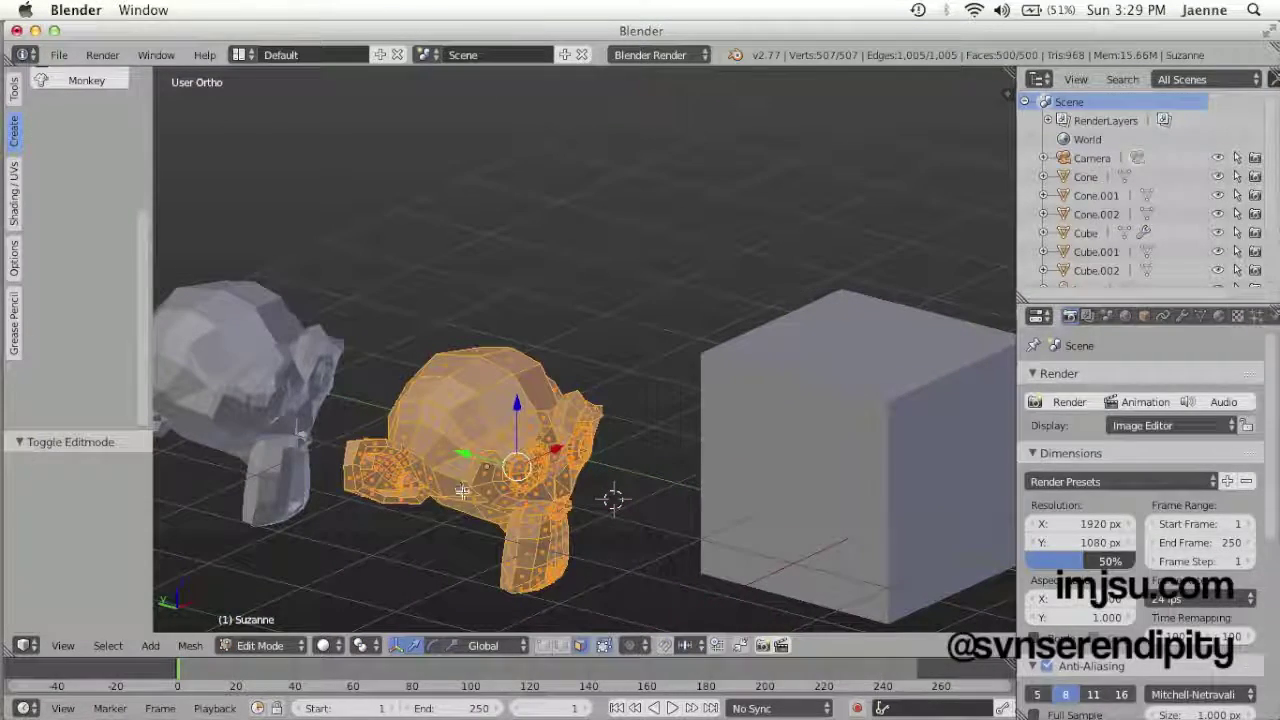
key(a)
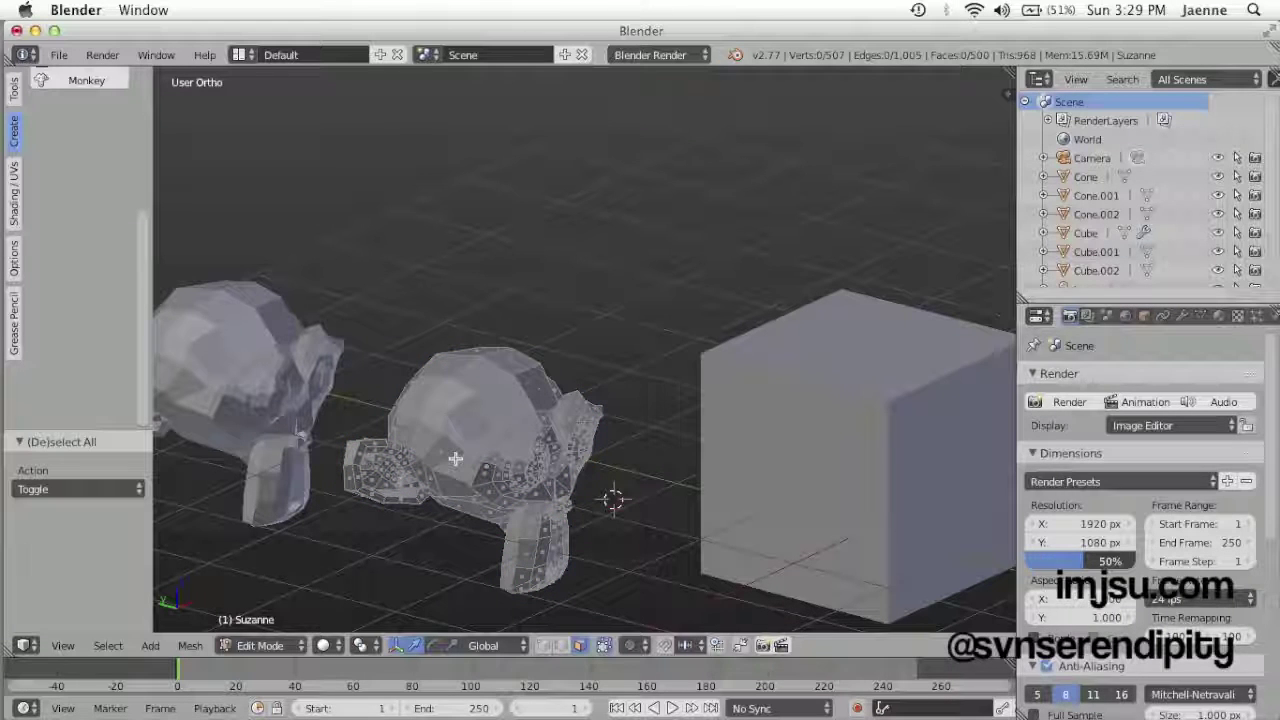
key(c)
mouse_move(449, 434)
mouse_down()
mouse_move(513, 415)
mouse_move(528, 446)
mouse_move(503, 461)
mouse_move(505, 475)
mouse_move(528, 481)
mouse_move(537, 517)
mouse_move(523, 465)
mouse_move(482, 435)
mouse_move(502, 421)
mouse_move(542, 441)
mouse_move(548, 466)
mouse_move(477, 475)
mouse_move(530, 510)
mouse_up()
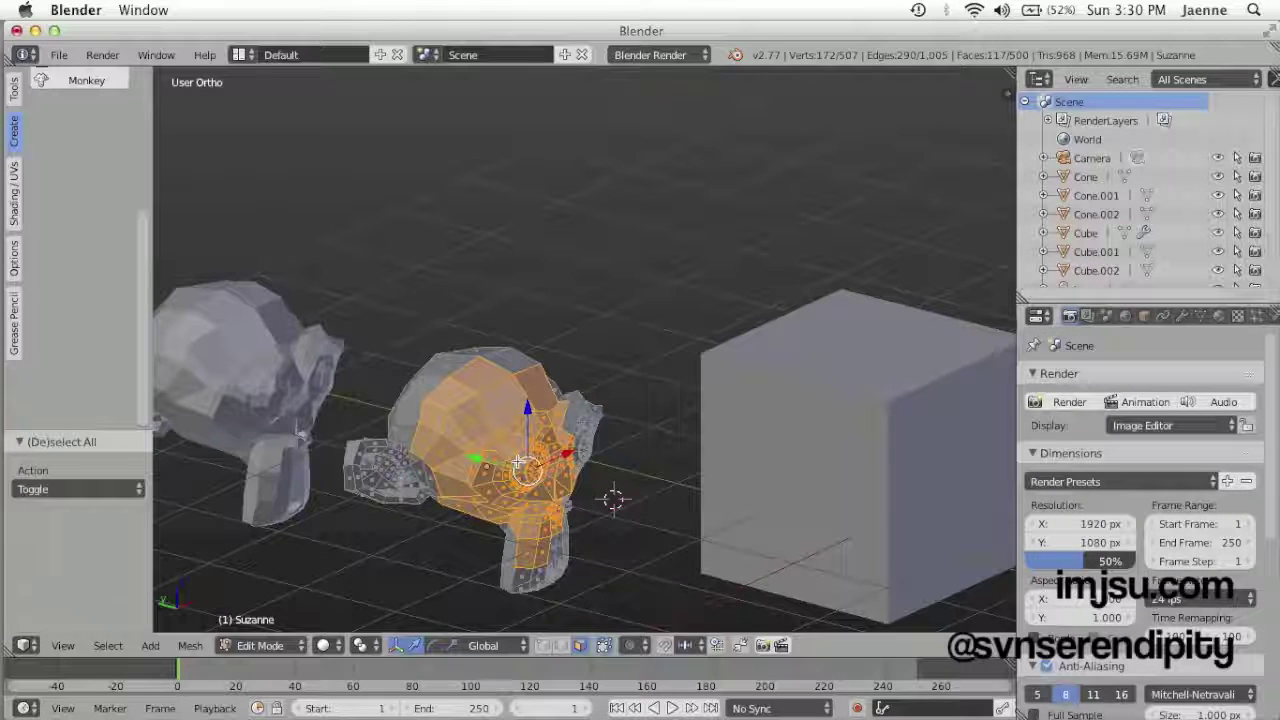
Exit the monkey's Edit Mode and set the 3D cursor just in front of the cube
key(Tab)
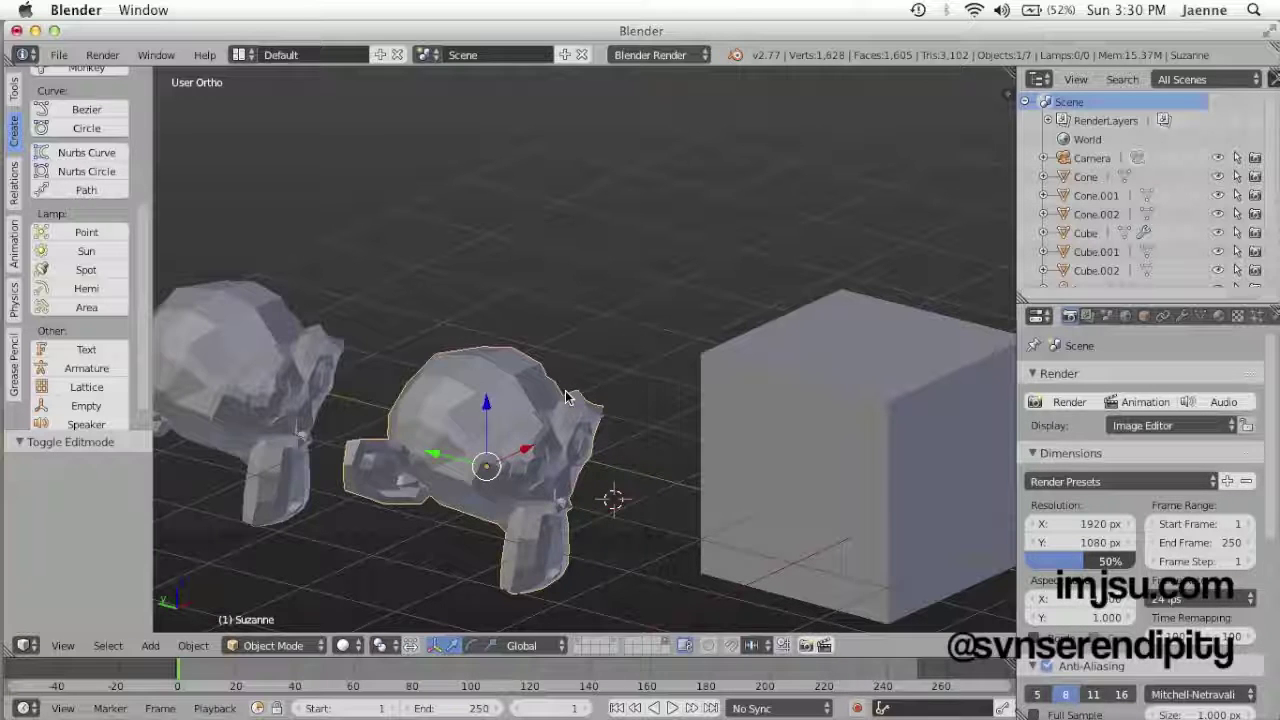
scroll(567, 397, down, 6)
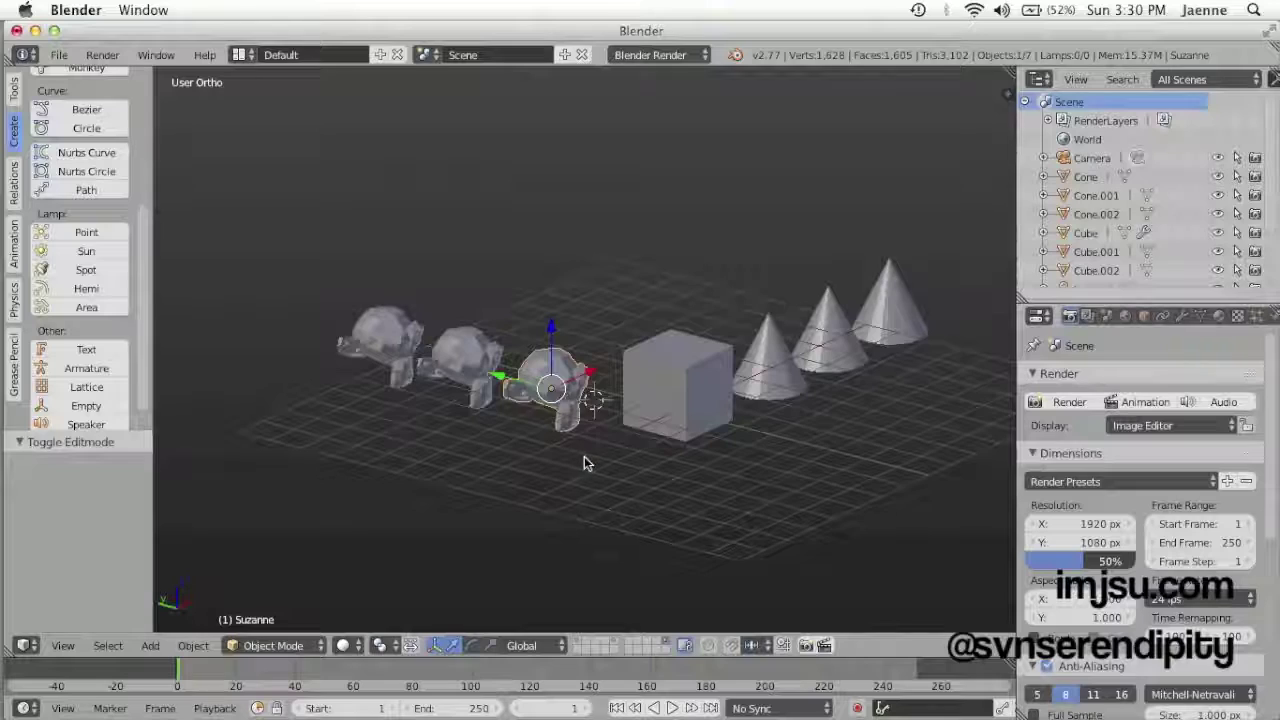
scroll(584, 457, down, 2)
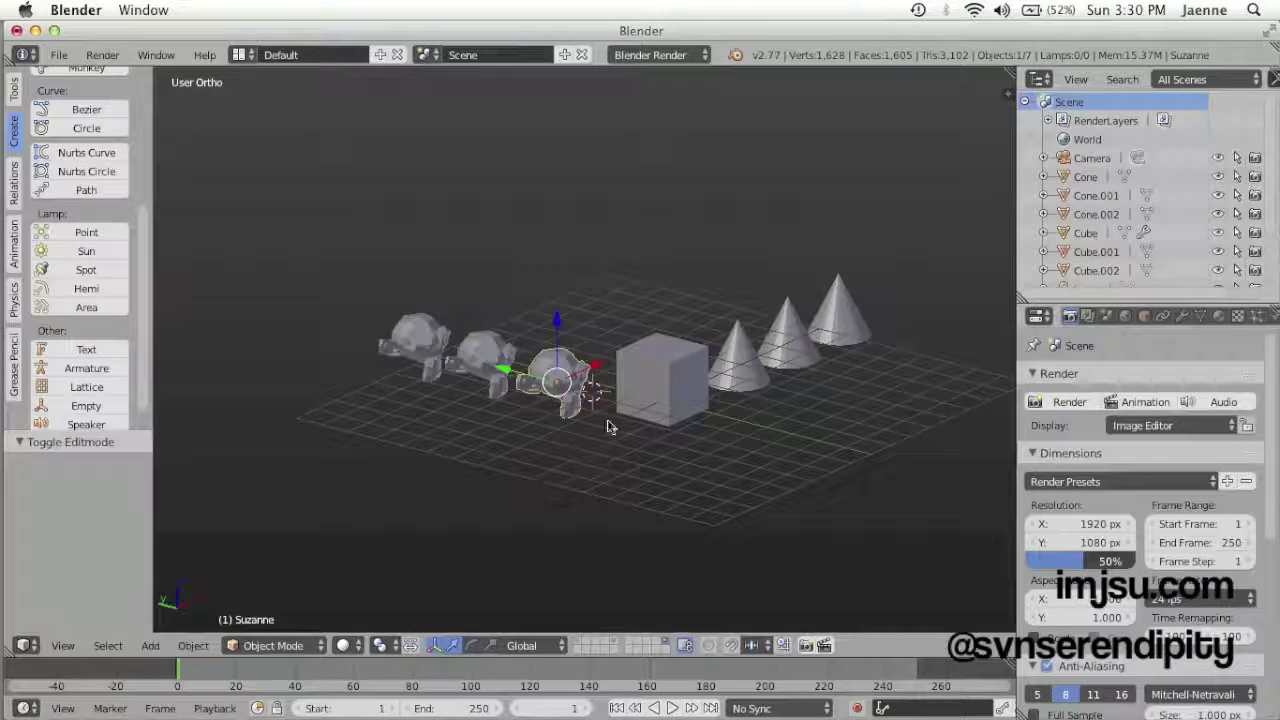
scroll(607, 425, up, 4)
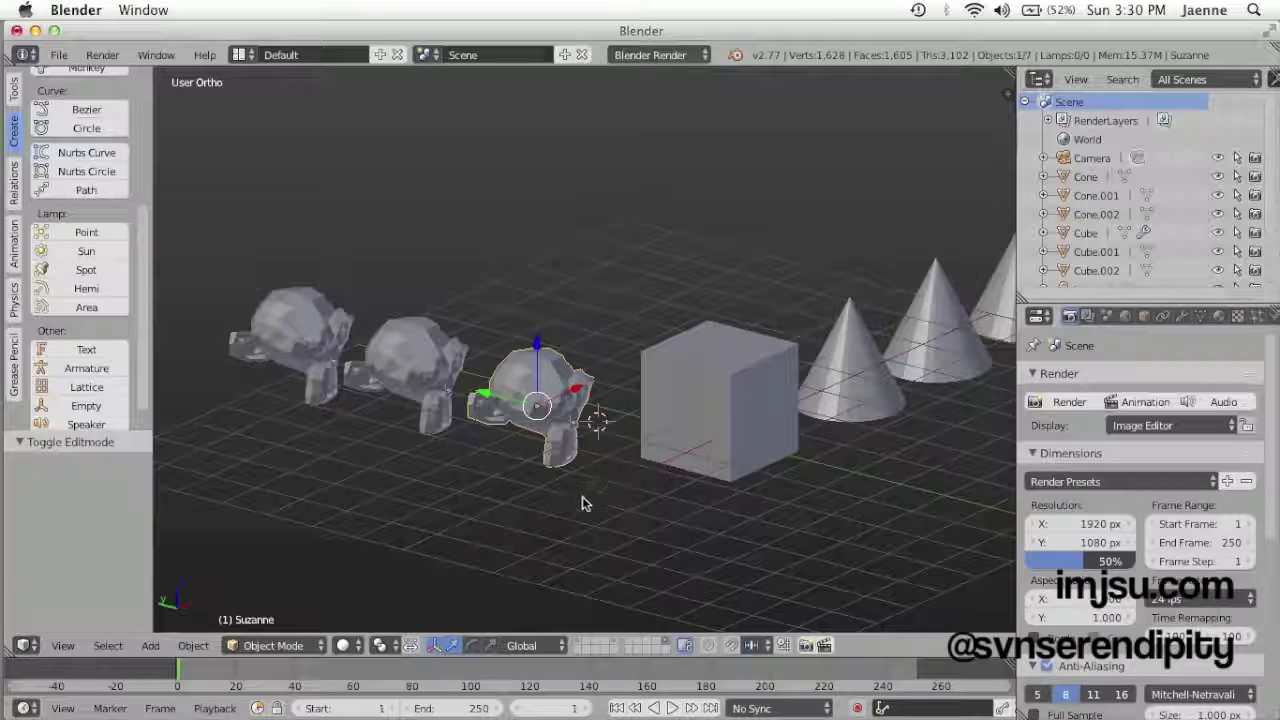
click(686, 515)
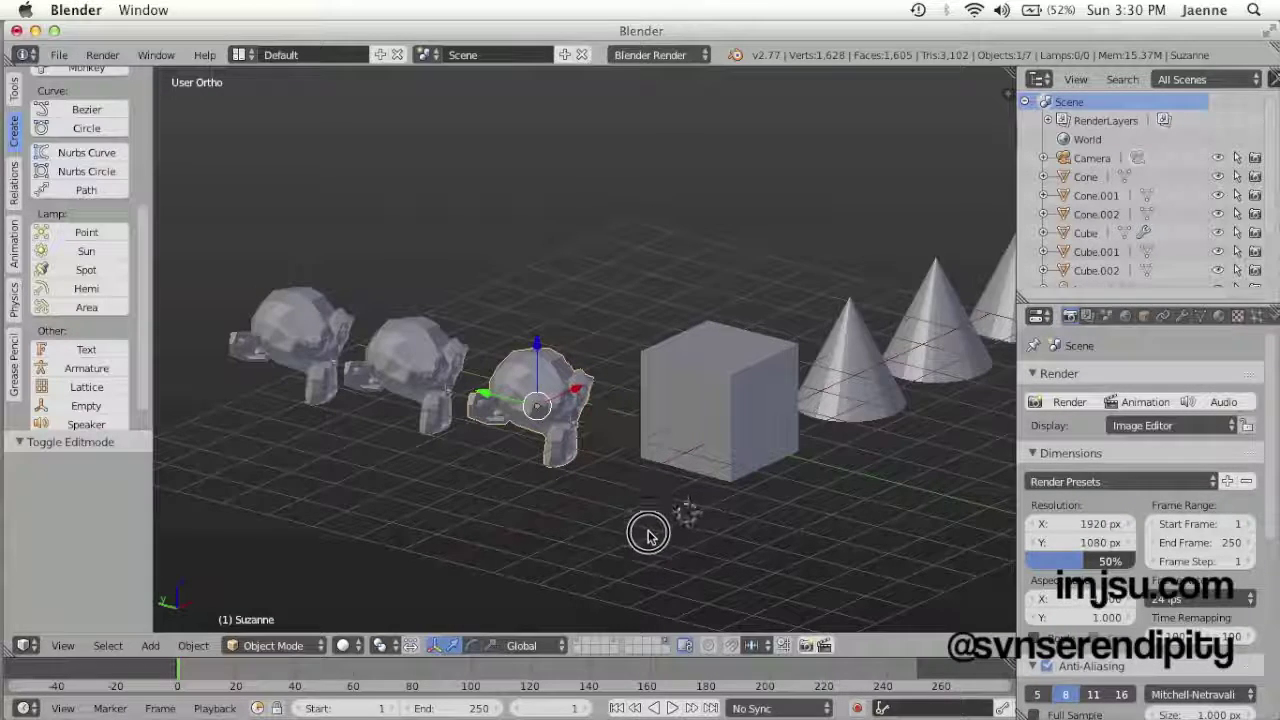
middle_drag(651, 528, 565, 522)
scroll(680, 514, down, 3)
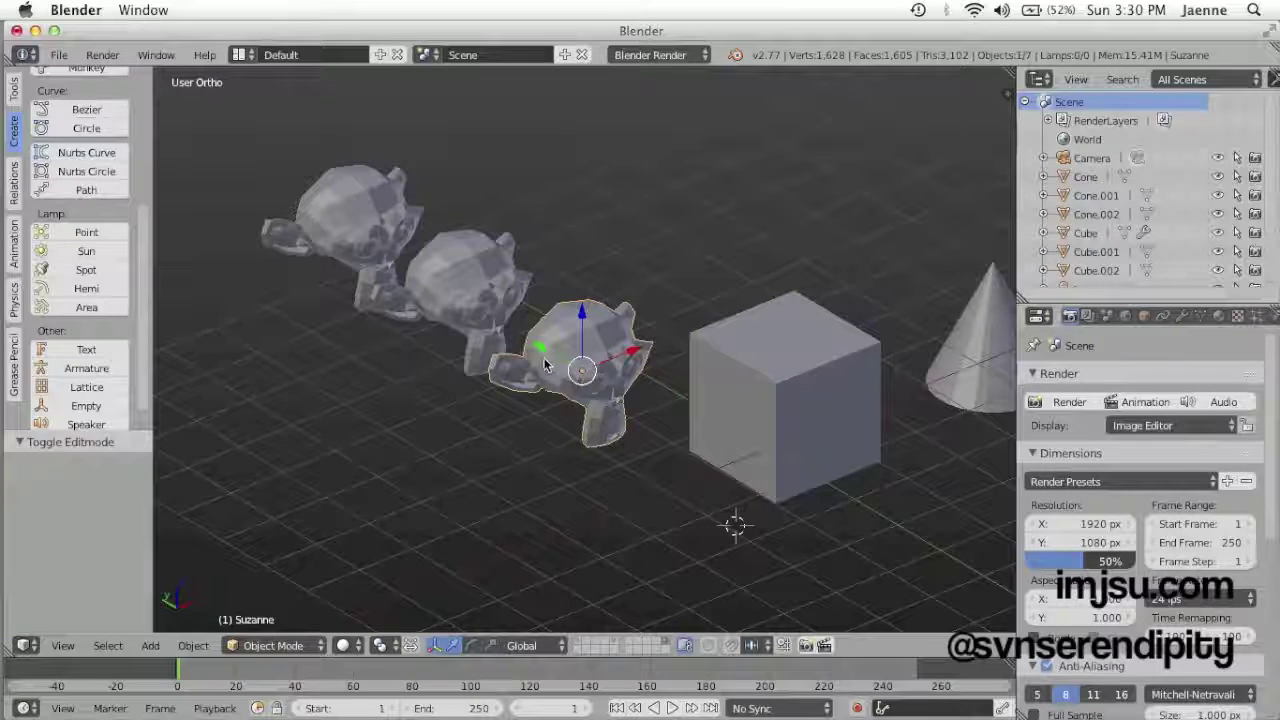
Add the middle and back monkeys to the selection and group all three as 'Group suzanne'
shift+right_click(478, 305)
shift+right_click(385, 250)
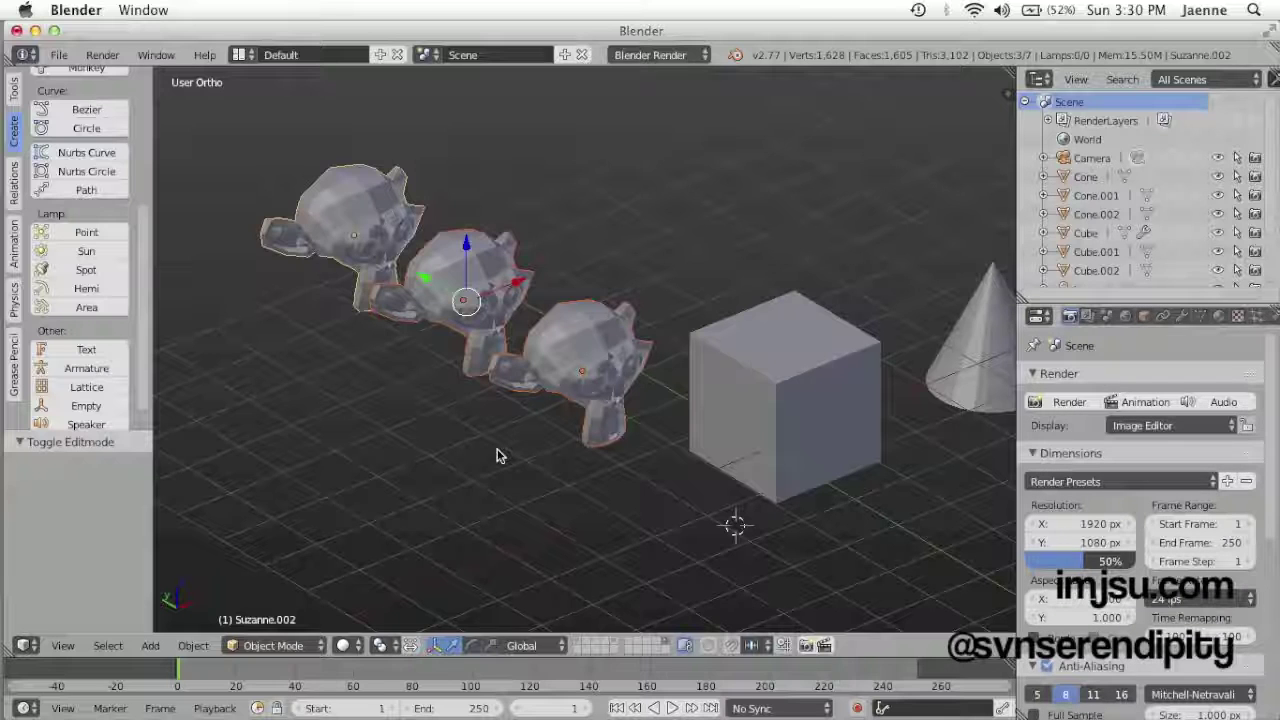
key(ctrl+g)
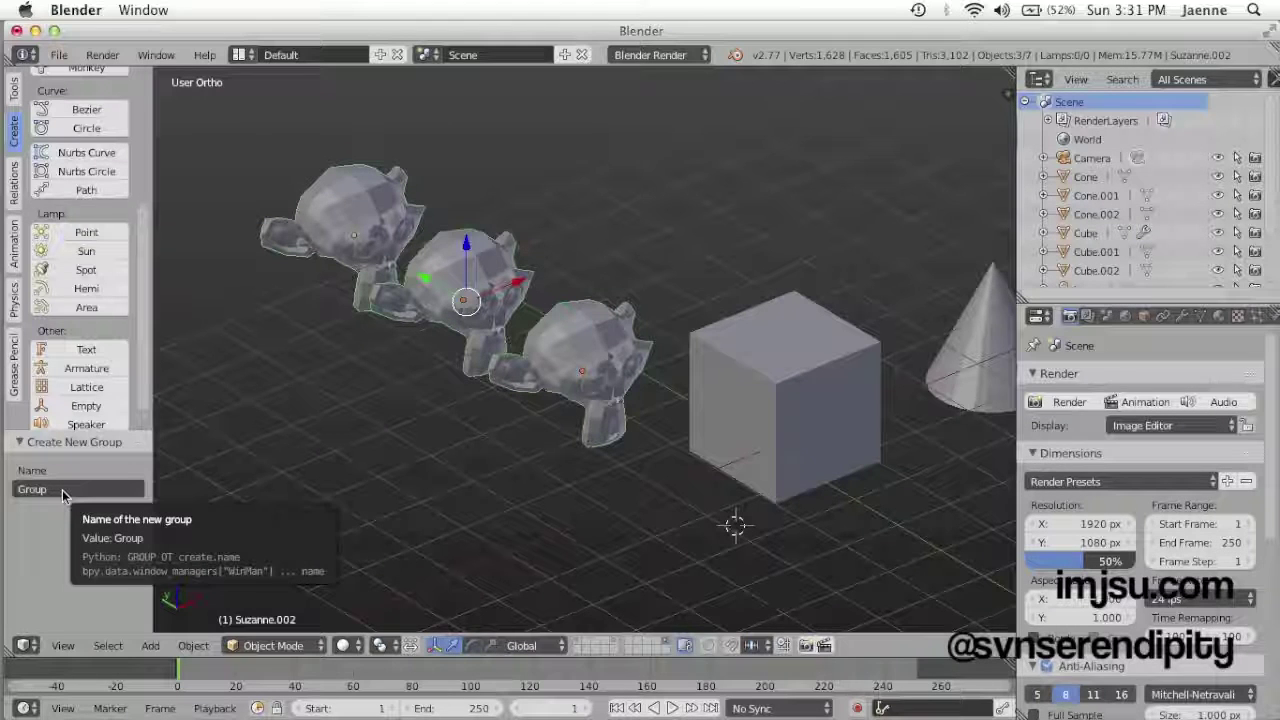
click(59, 490)
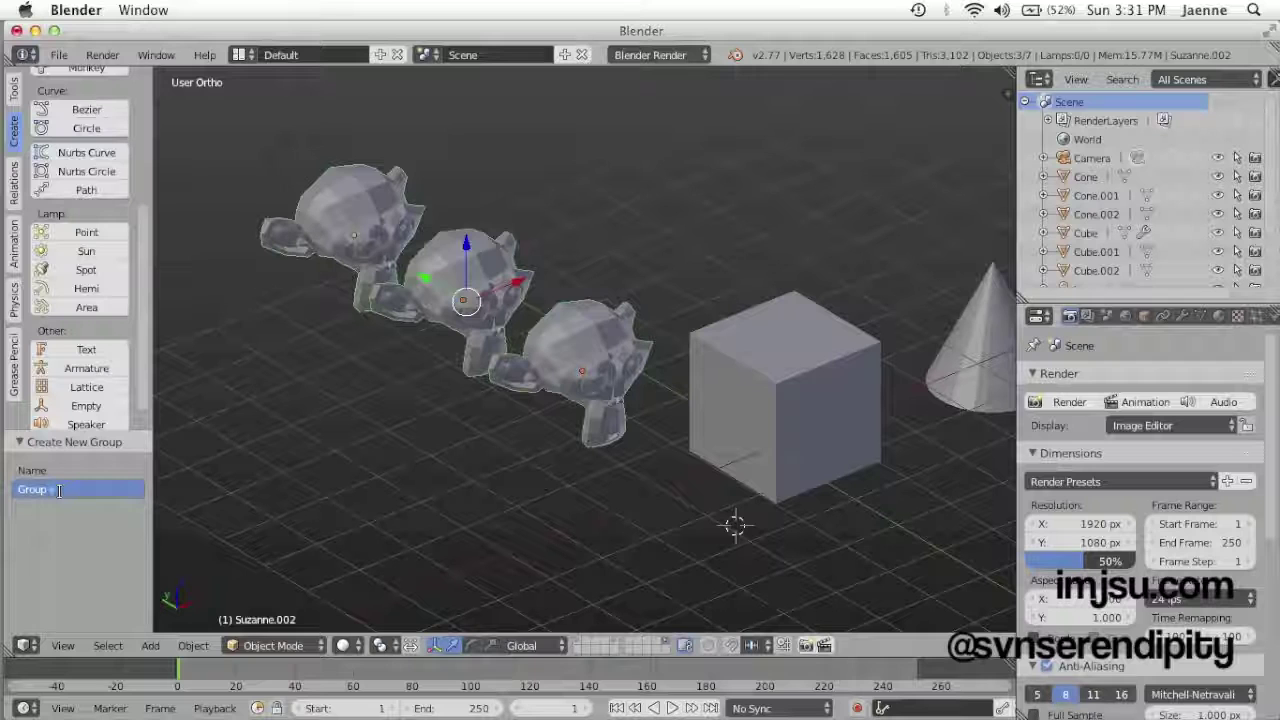
text(suzanne)
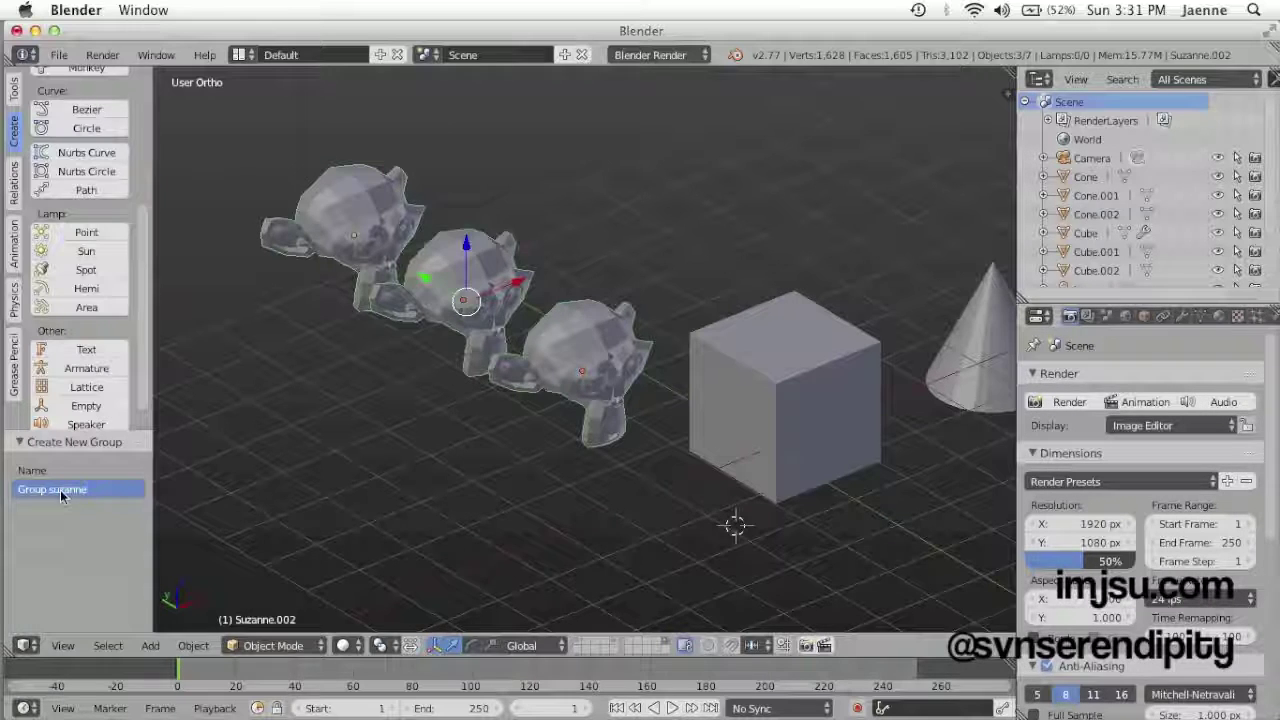
key(Return)
scroll(460, 500, up, 2)
scroll(462, 500, down, 5)
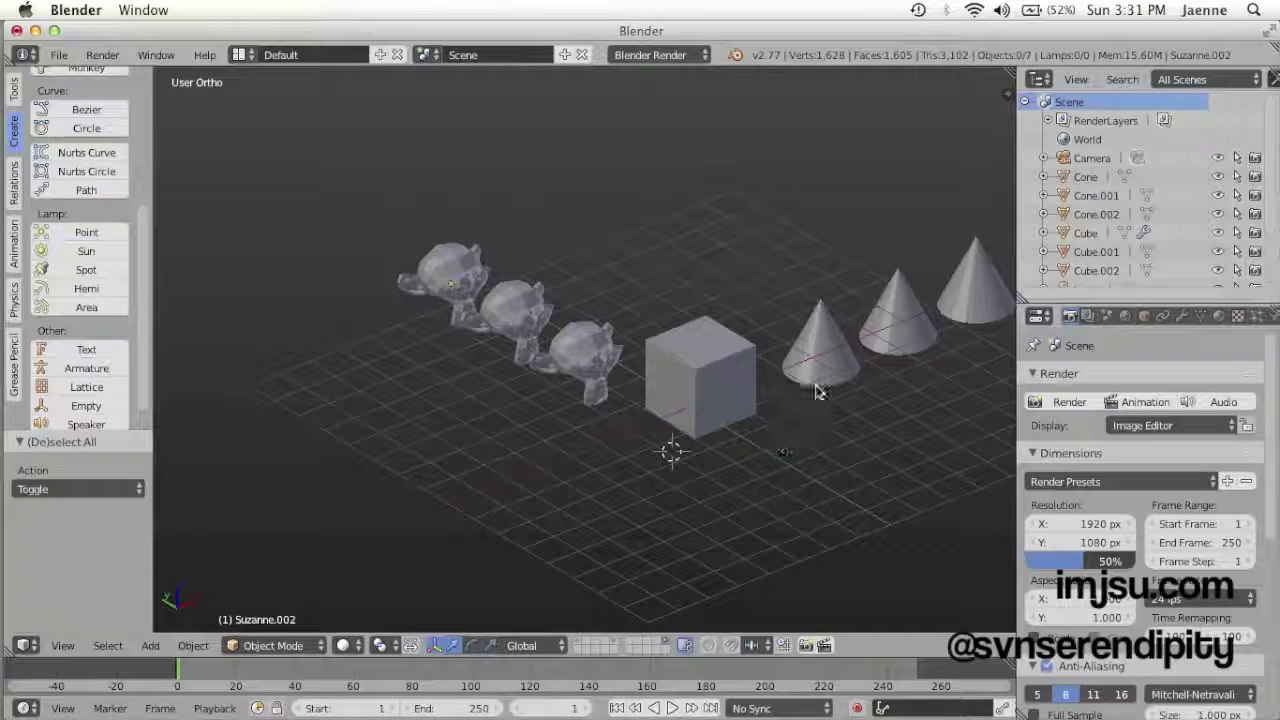
Select only the three cones and group them under the name 'Group cone'
key(a)
right_click(822, 358)
shift+right_click(890, 328)
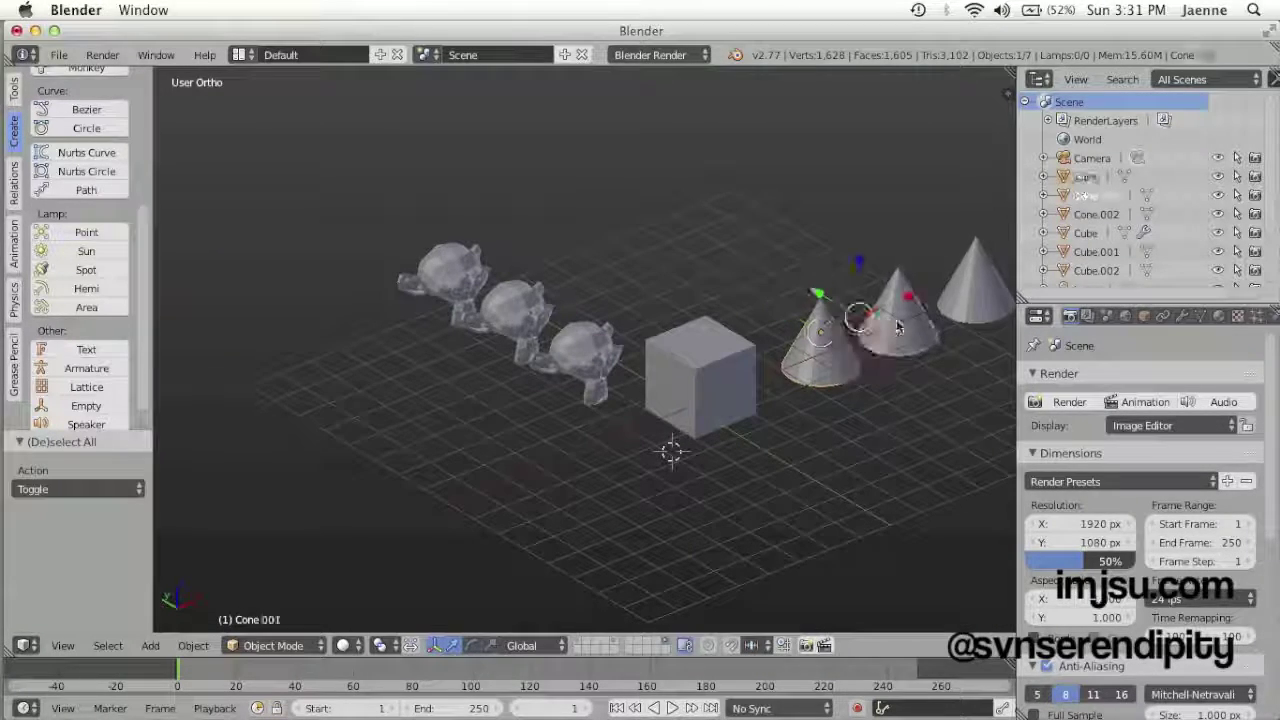
shift+right_click(970, 292)
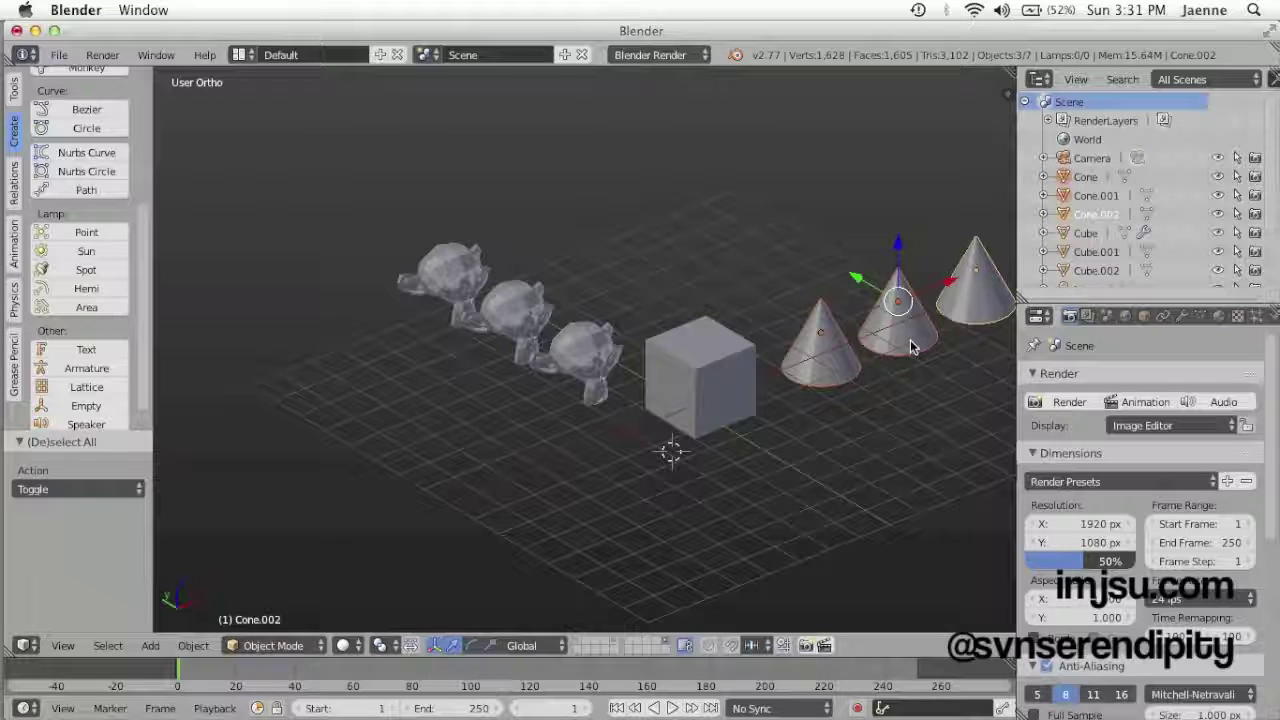
key(ctrl+g)
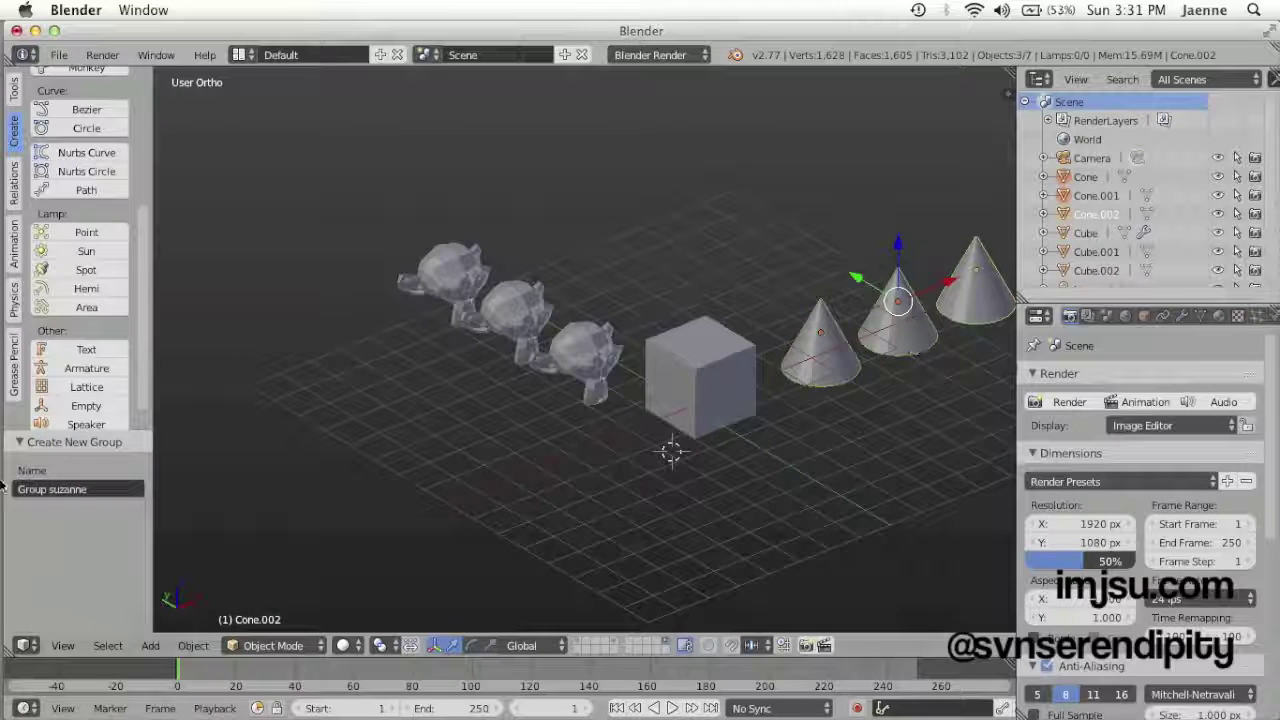
click(78, 494)
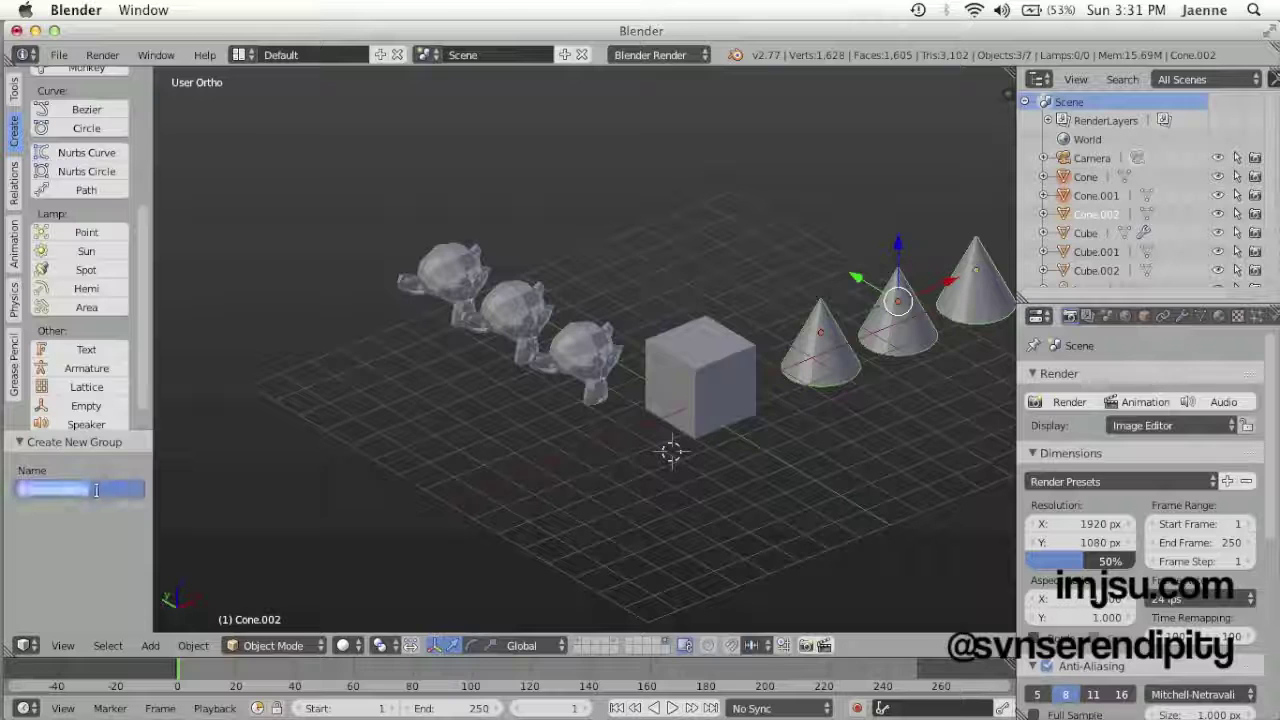
key(BackSpace)
key(BackSpace)
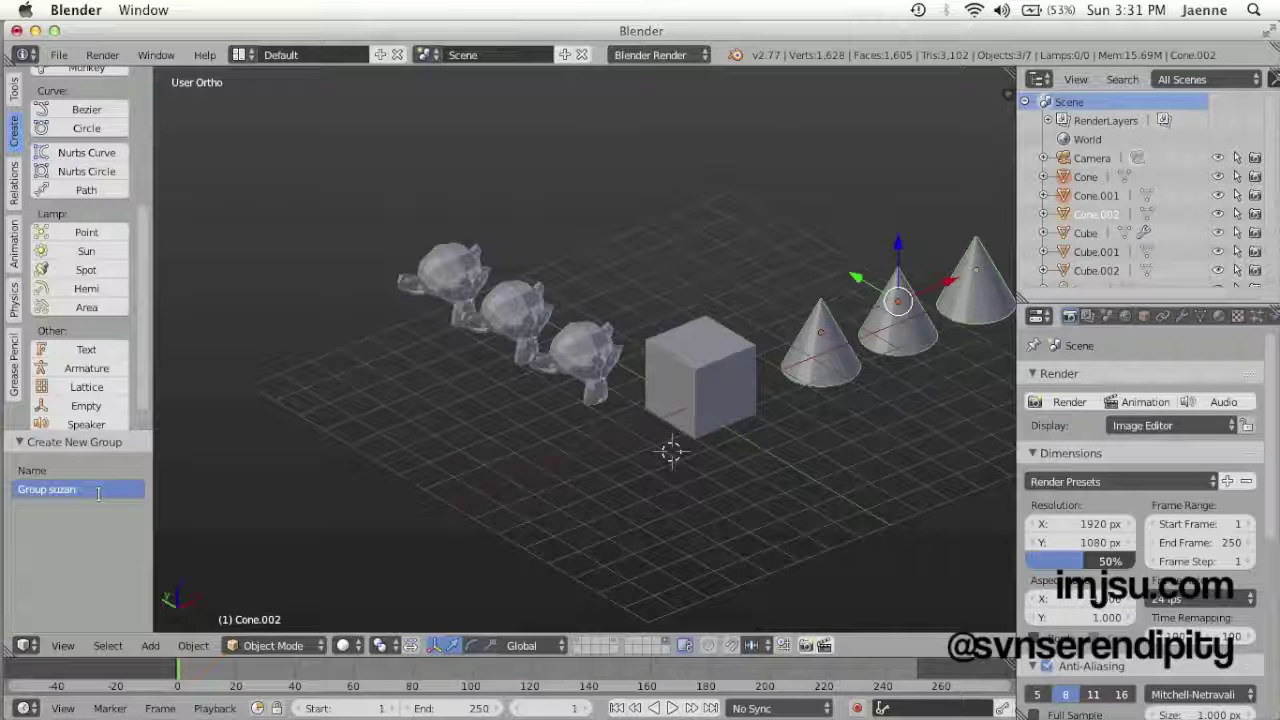
key(BackSpace)
key(BackSpace)
text(cone)
key(Return)
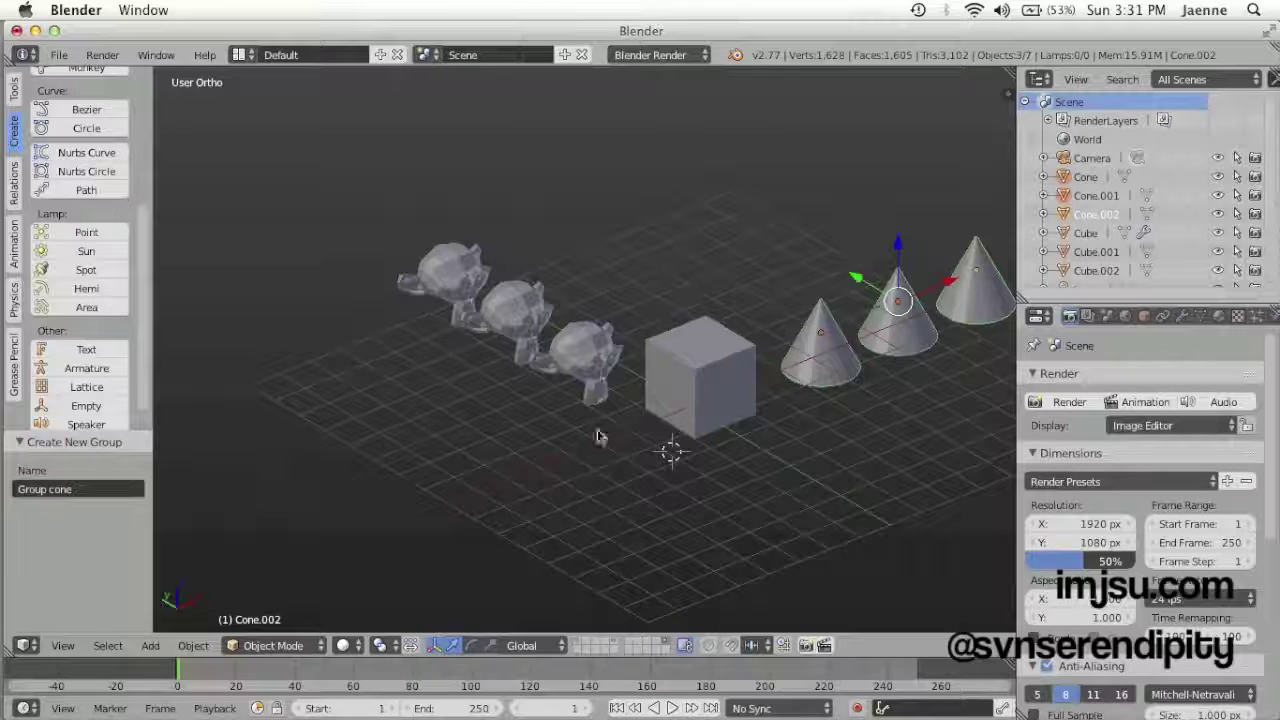
scroll(712, 412, down, 2)
scroll(712, 412, up, 4)
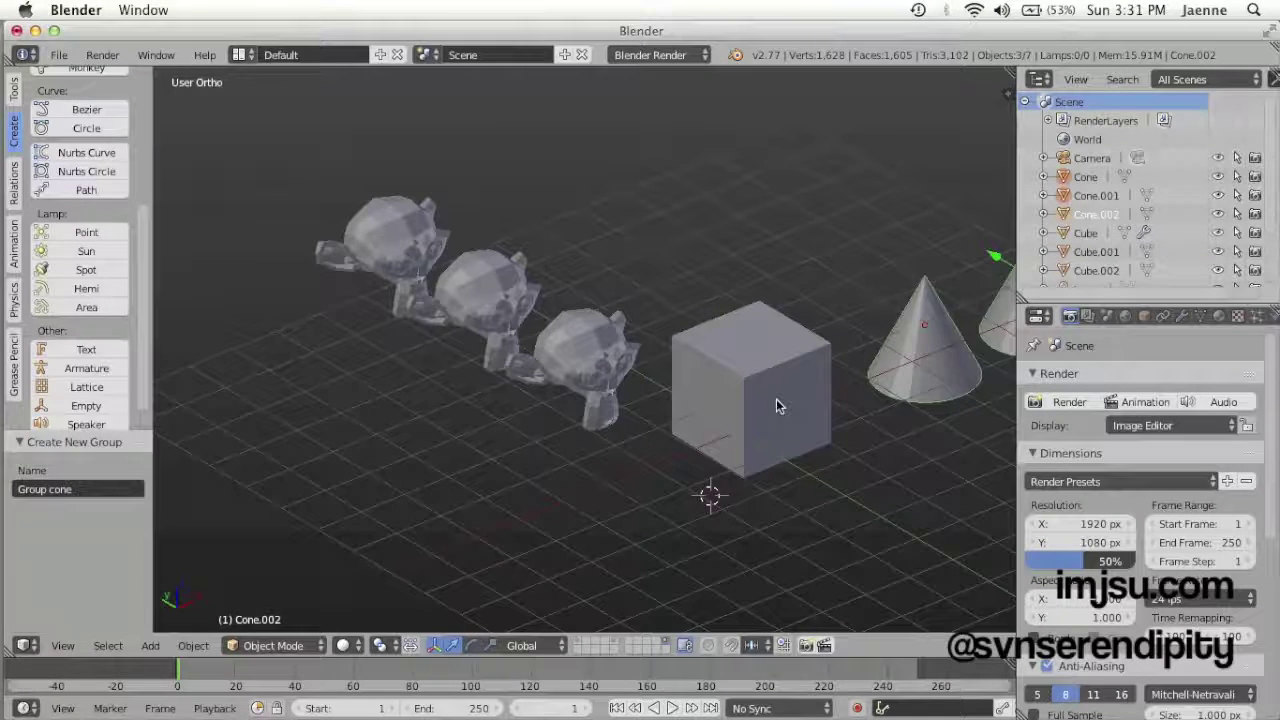
ctrl+scroll(776, 399, up, 6)
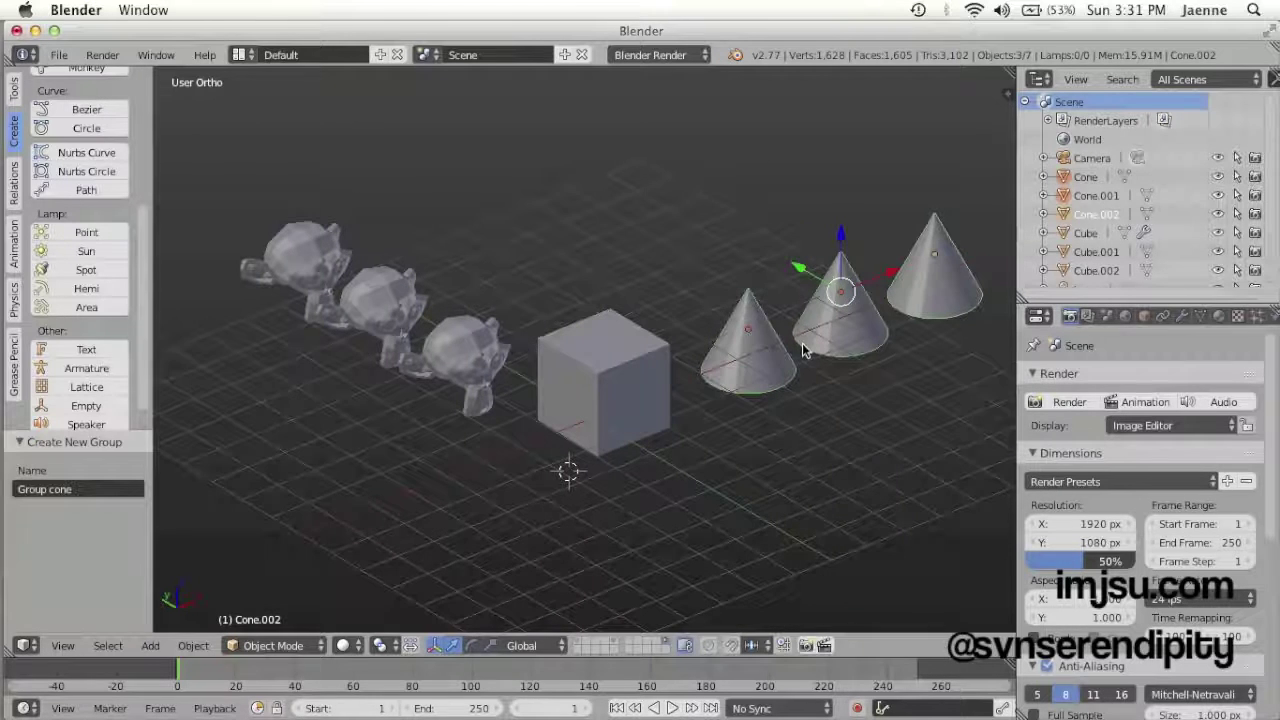
right_click(787, 357)
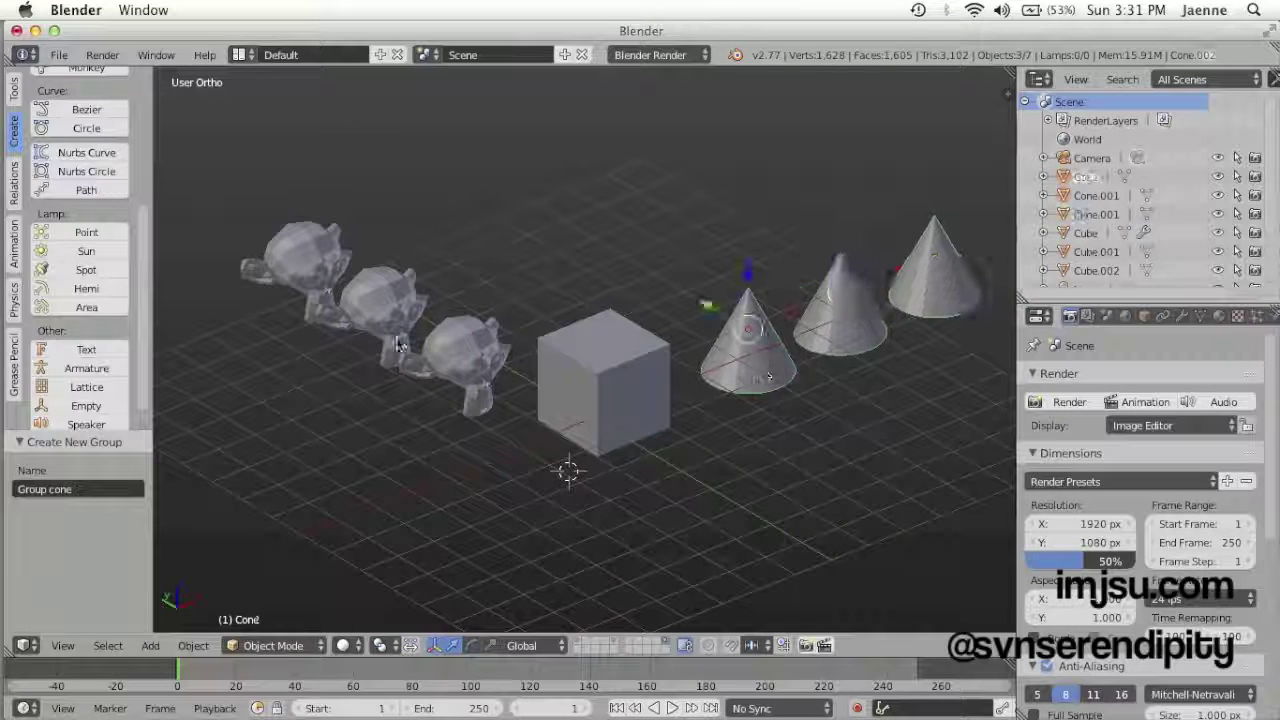
right_click(468, 360)
right_click(378, 302)
right_click(279, 273)
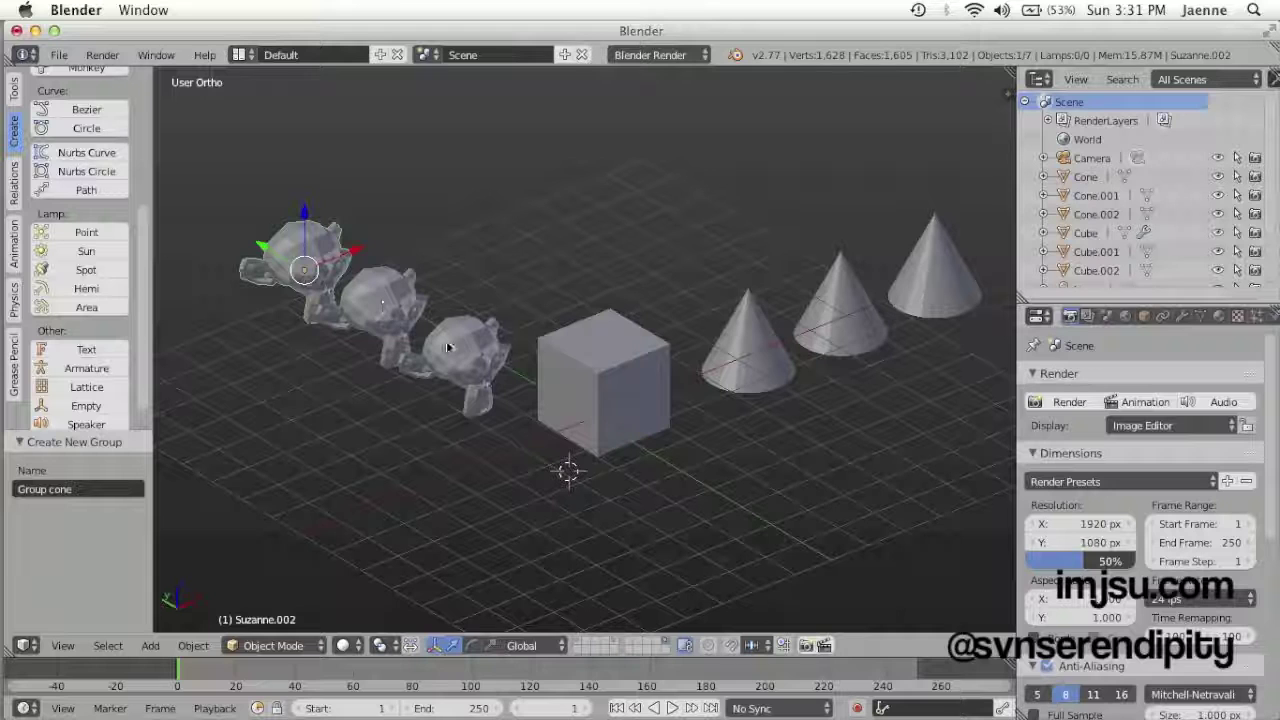
right_click(393, 318)
right_click(365, 296)
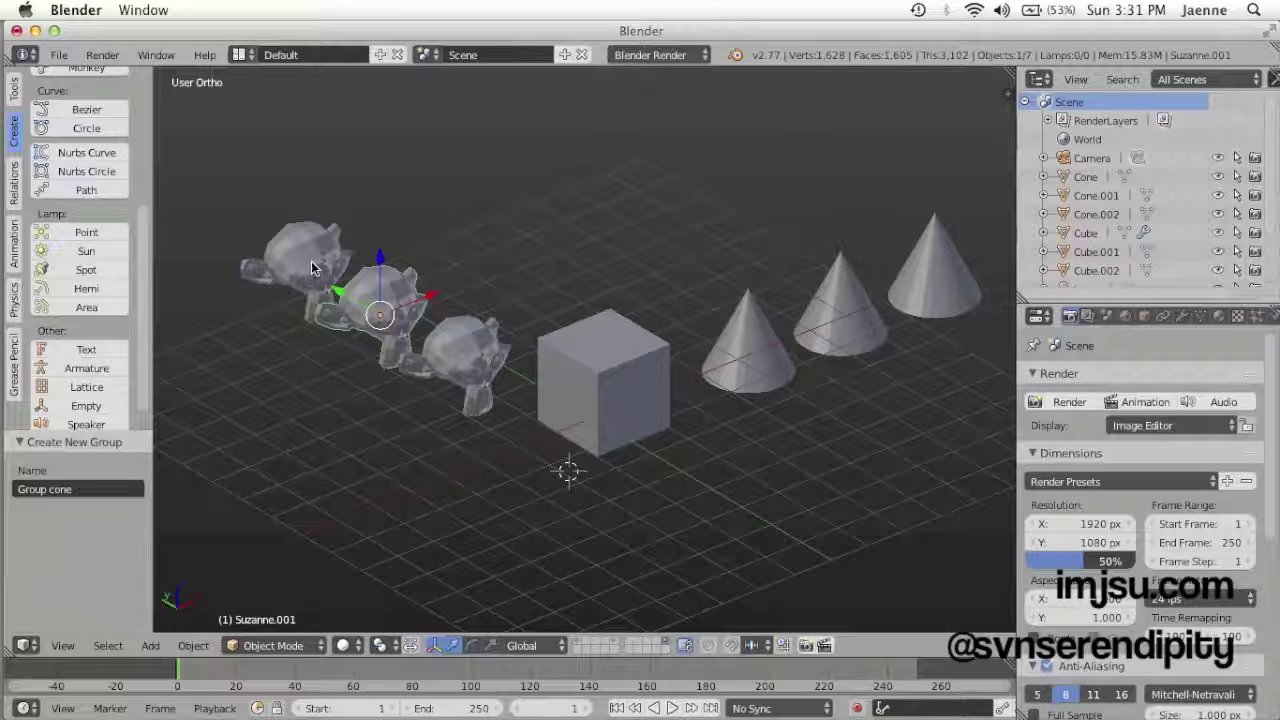
right_click(310, 268)
right_click(388, 318)
right_click(444, 350)
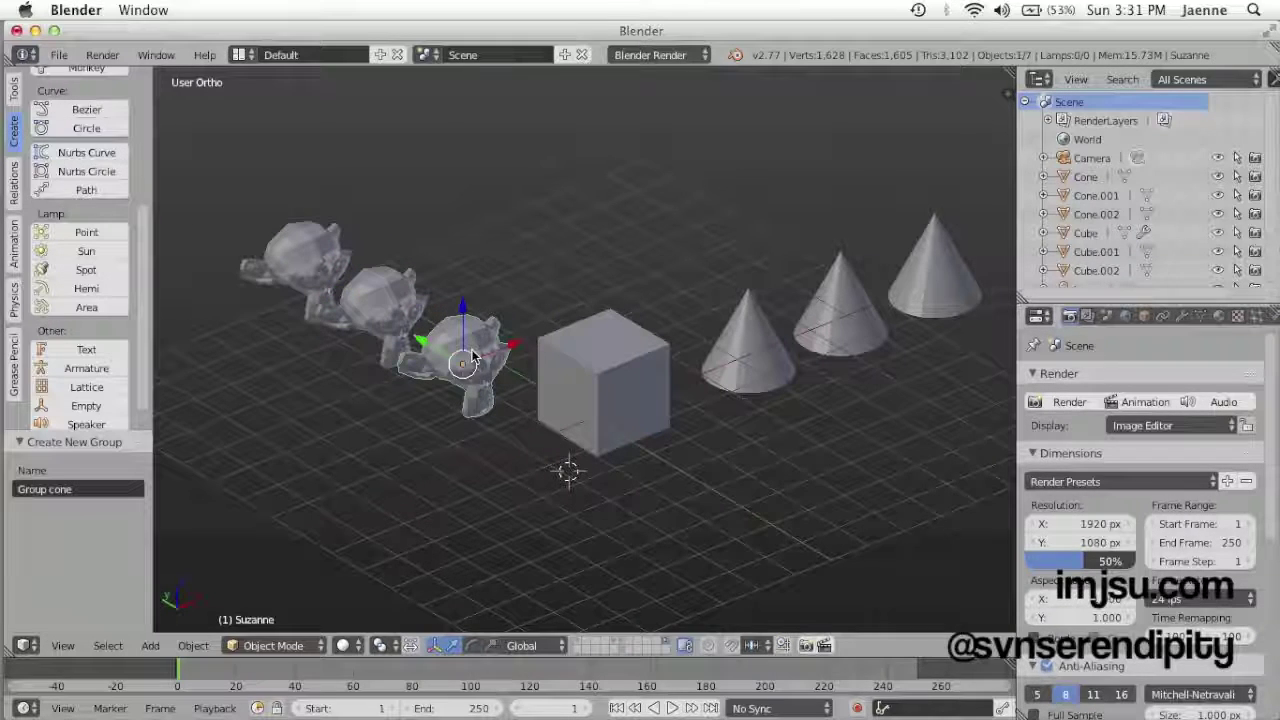
right_click(379, 300)
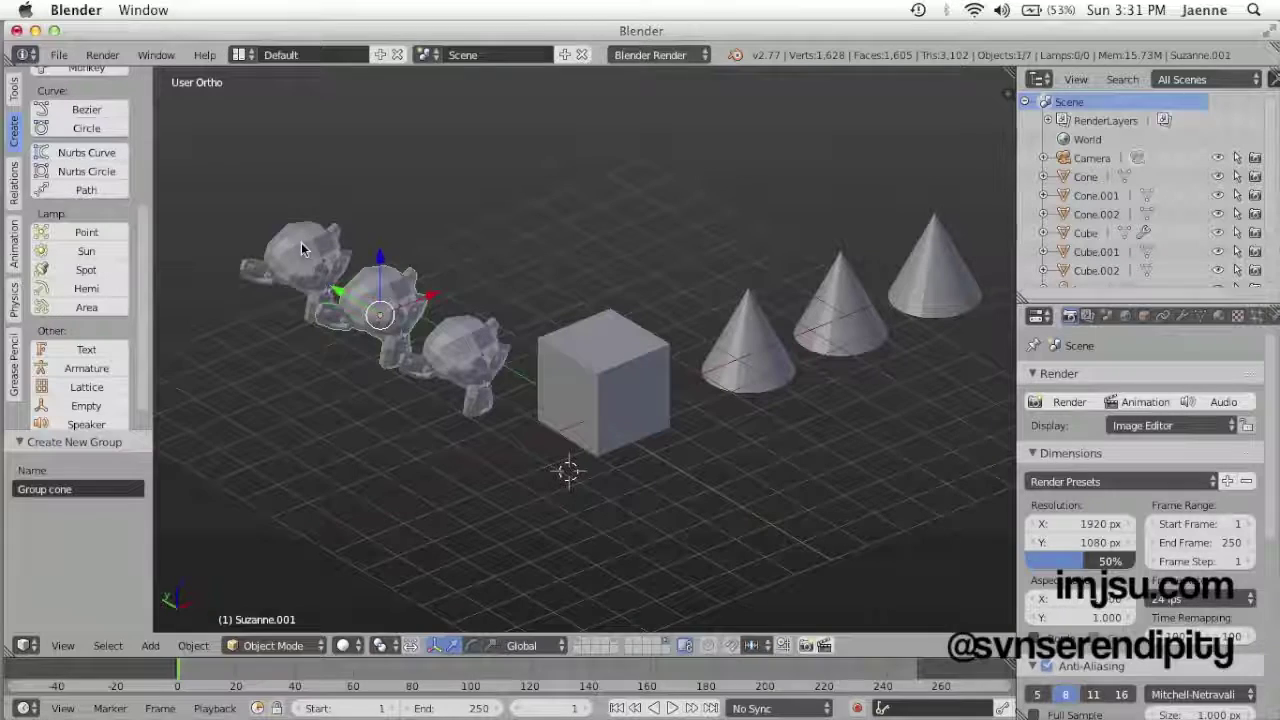
right_click(301, 243)
right_click(470, 355)
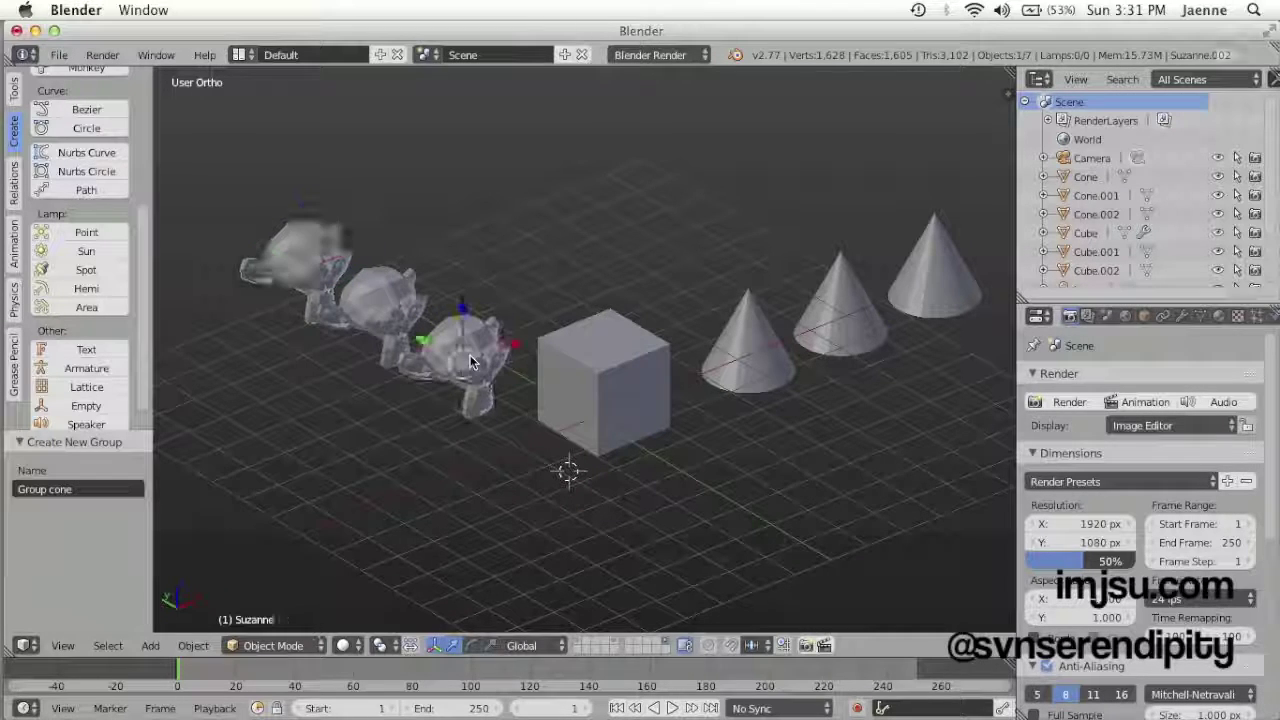
scroll(476, 395, up, 1)
scroll(476, 395, up, 1)
scroll(420, 394, down, 3)
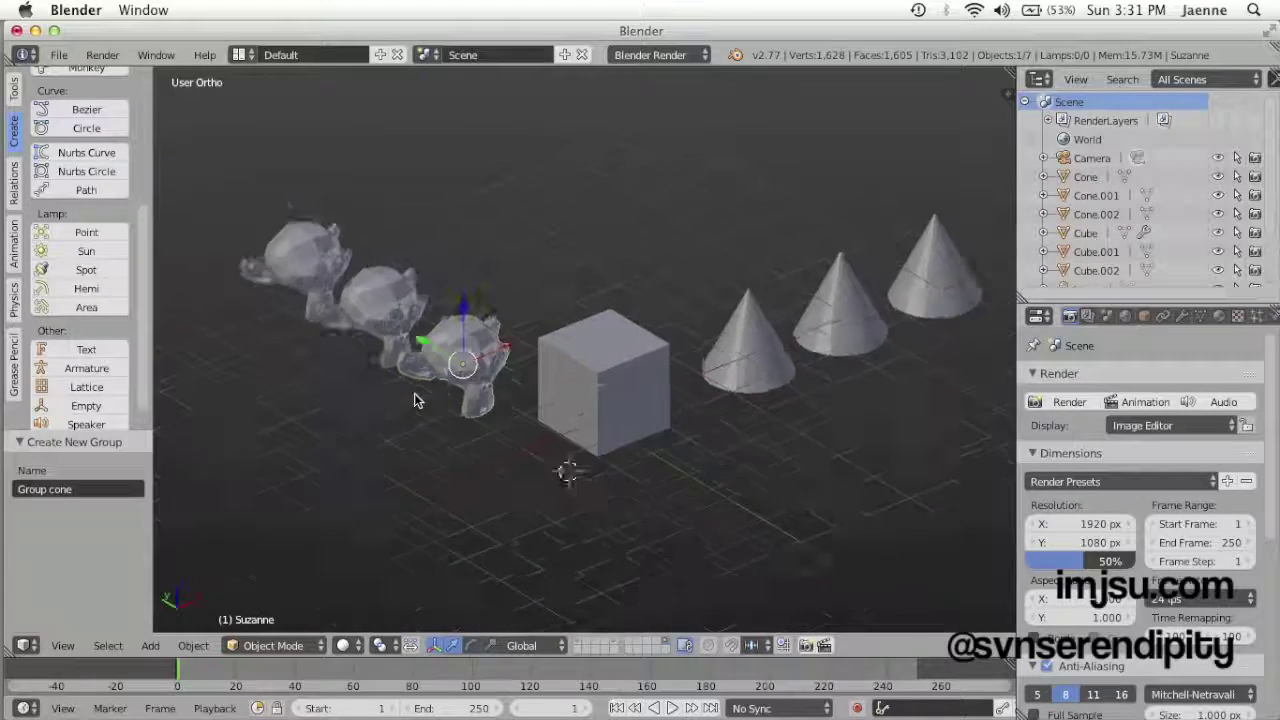
scroll(414, 400, up, 2)
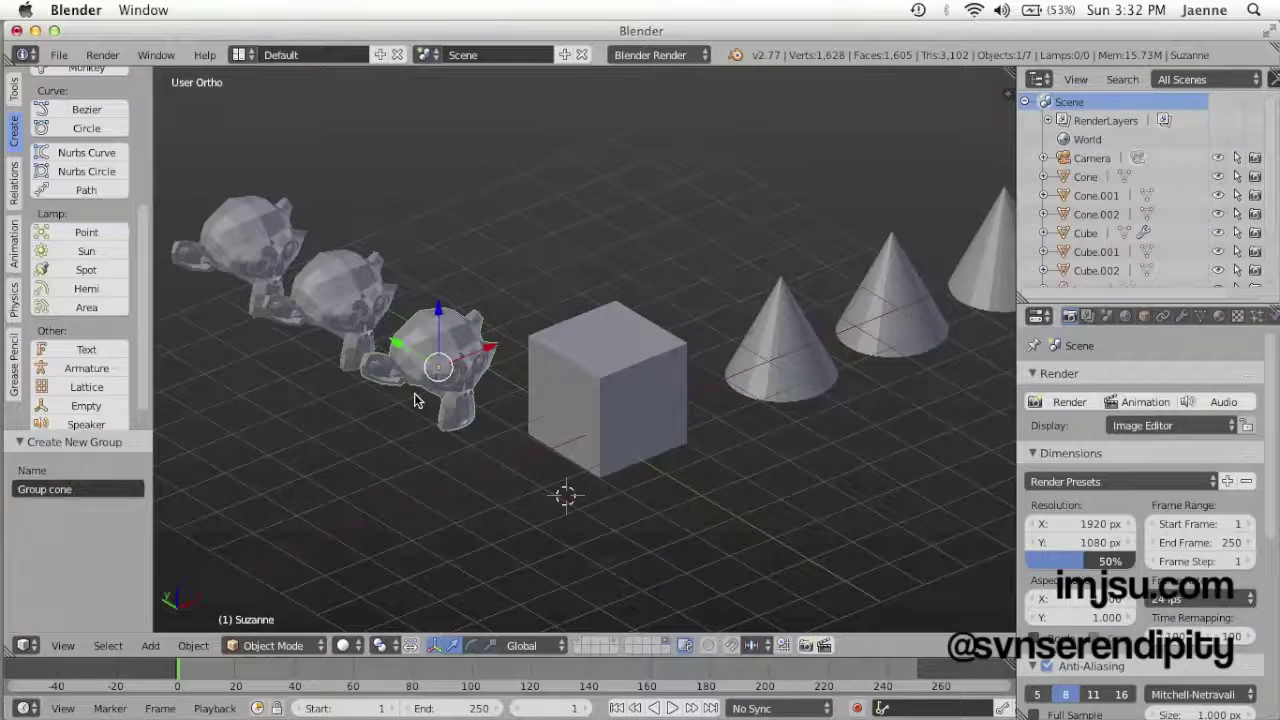
scroll(414, 400, down, 1)
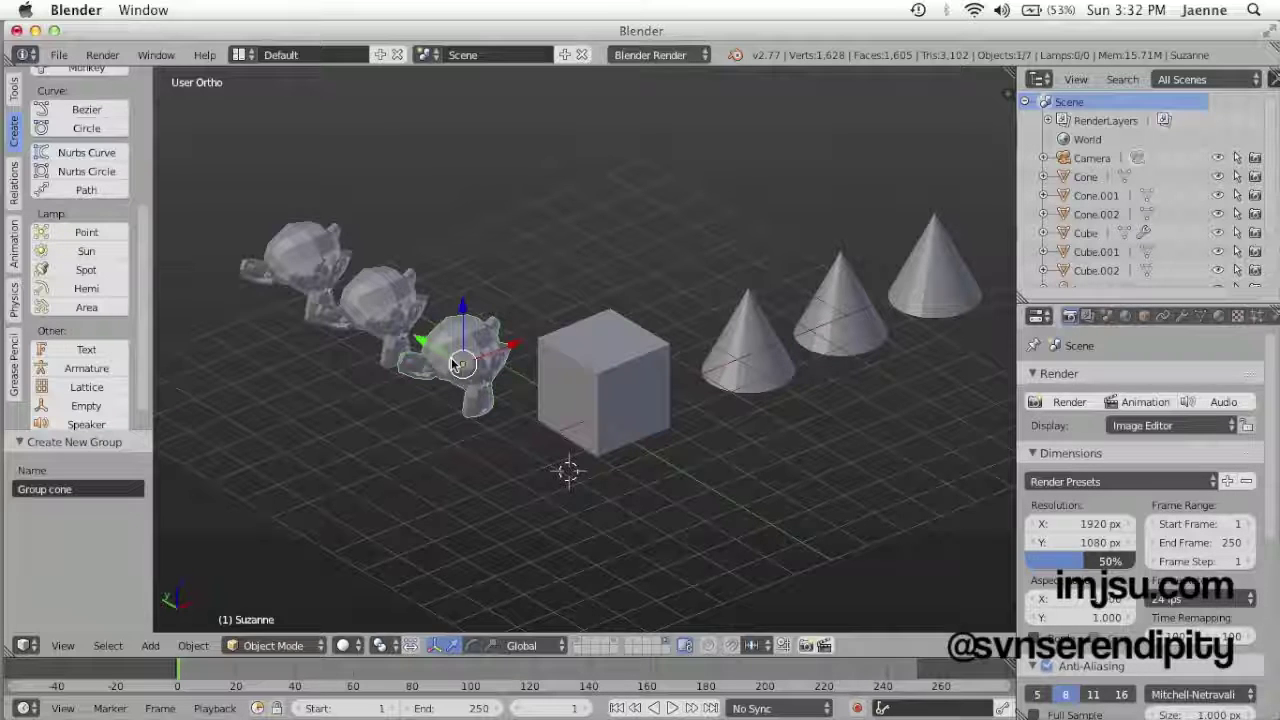
key(shift+g)
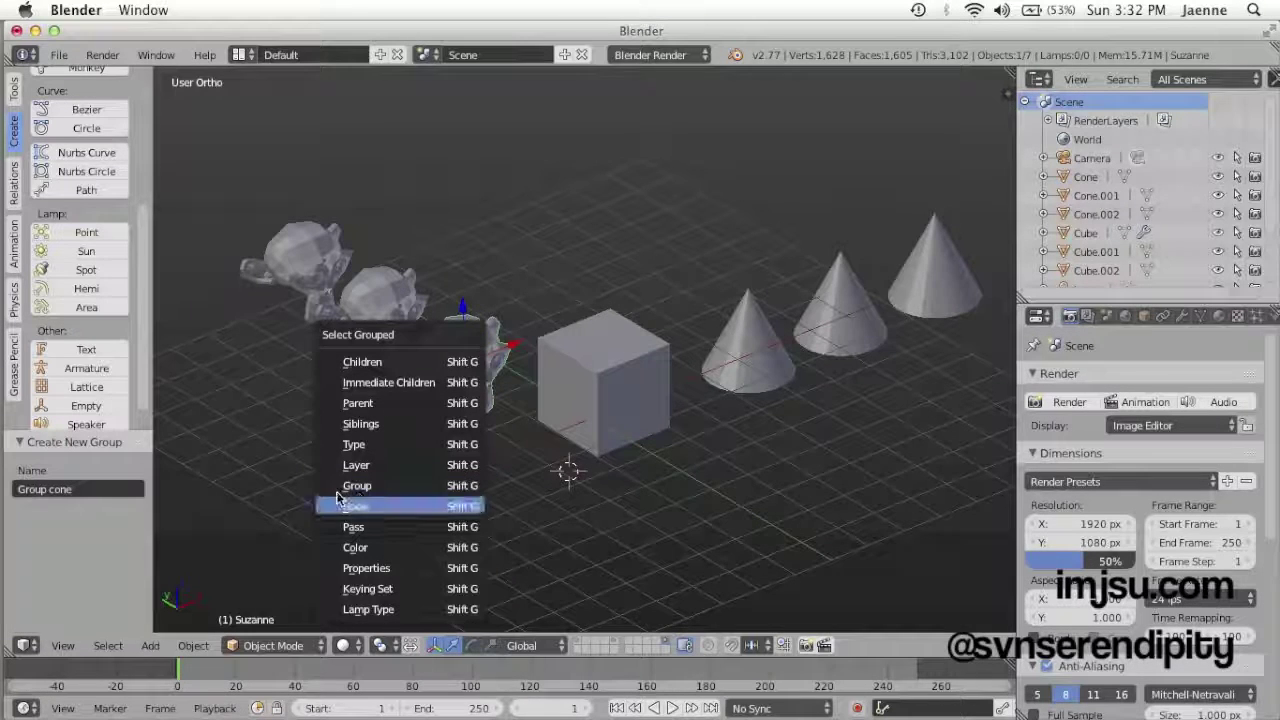
click(378, 490)
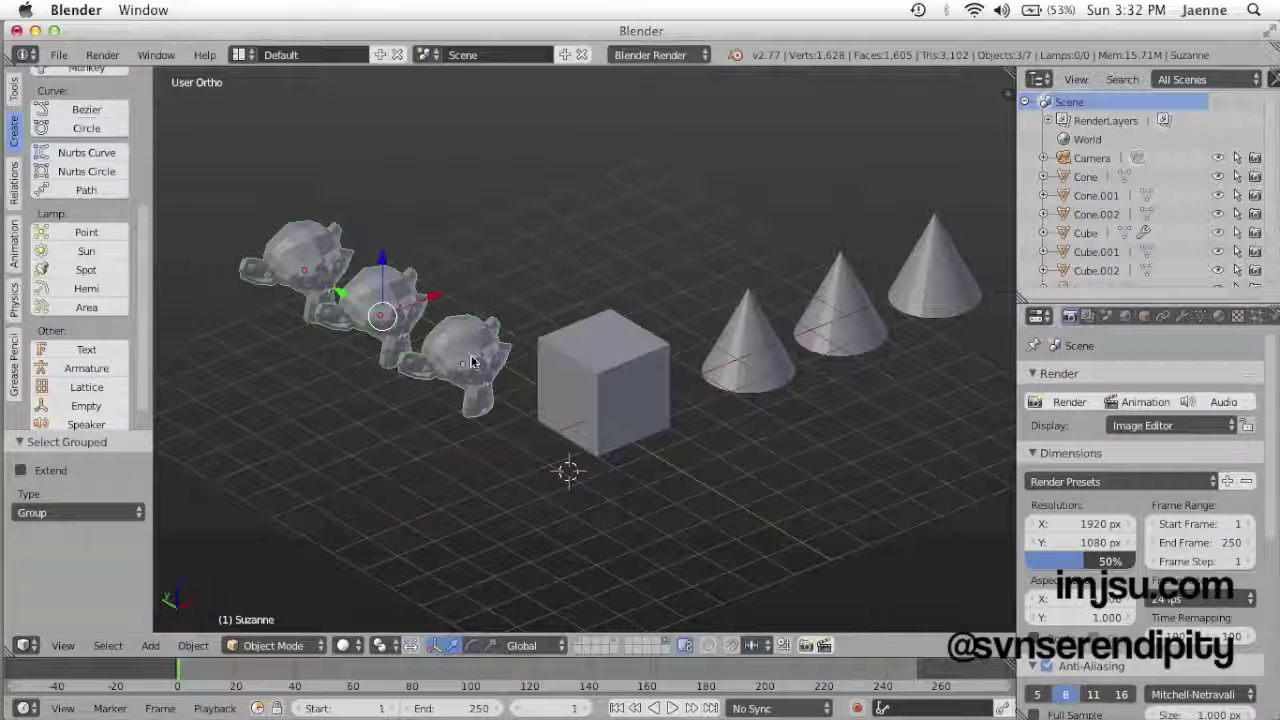
scroll(425, 363, down, 1)
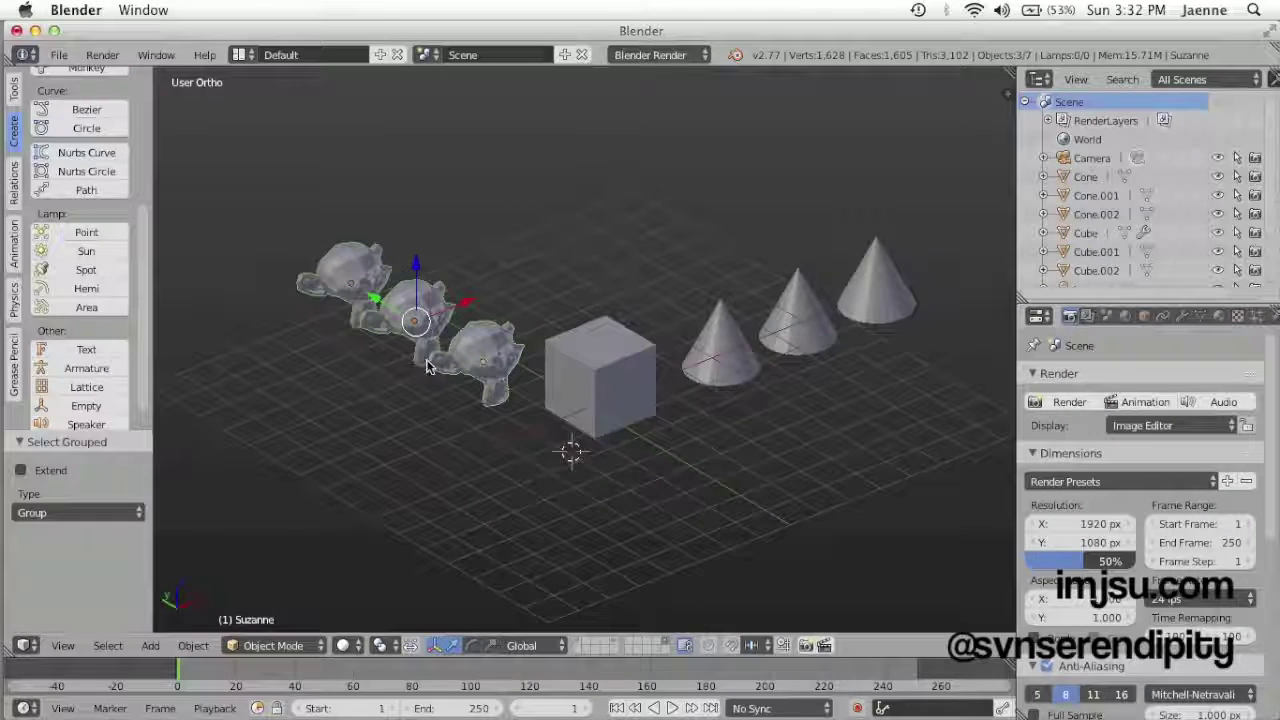
right_click(730, 331)
right_click(804, 313)
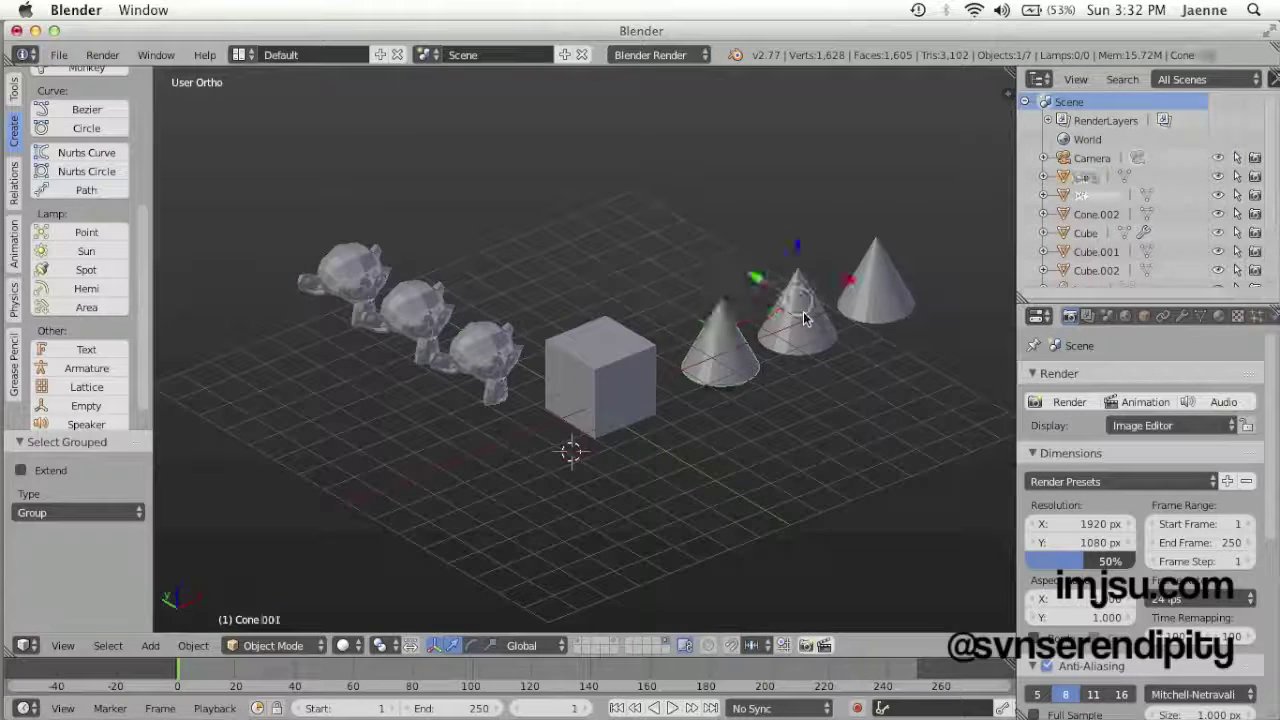
right_click(880, 285)
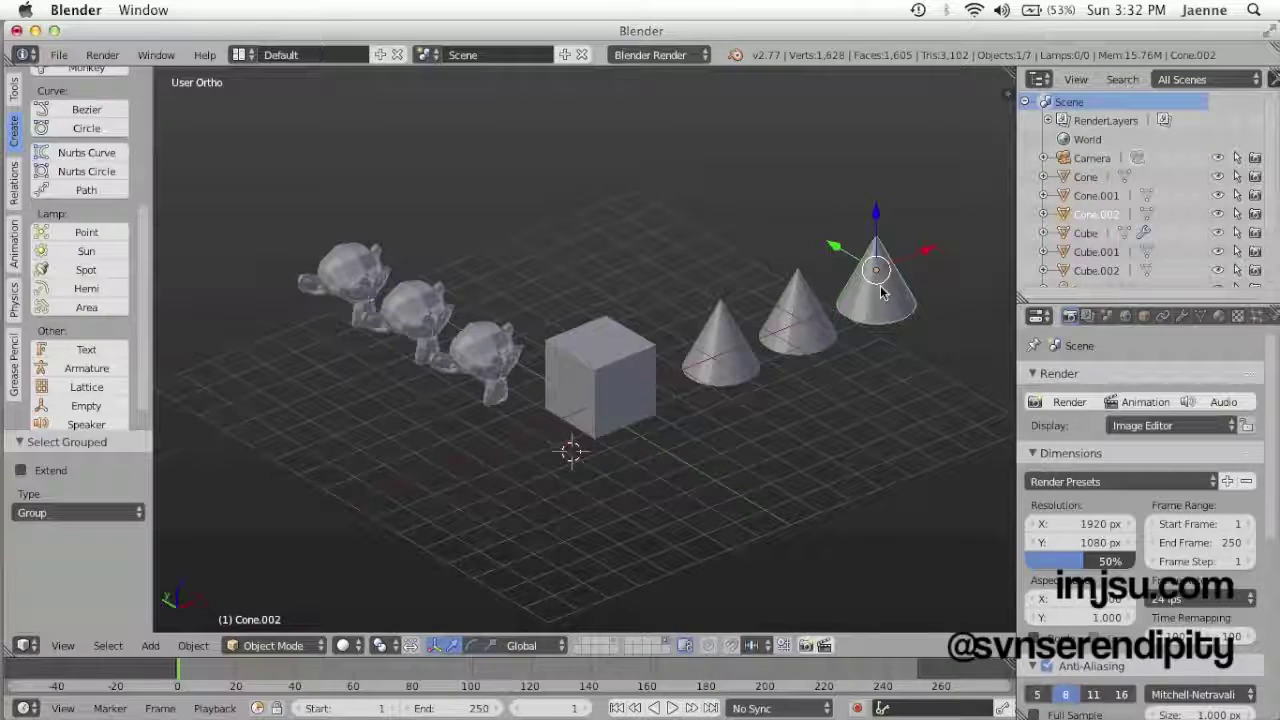
key(shift+g)
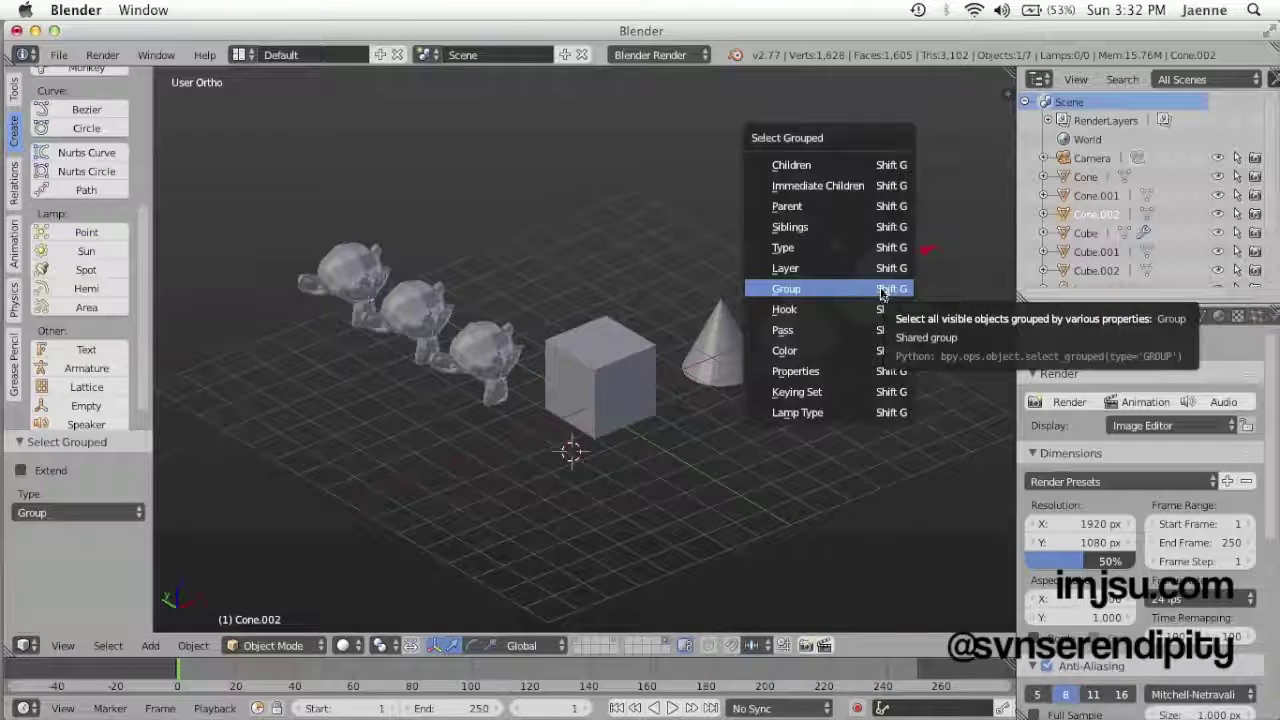
click(826, 292)
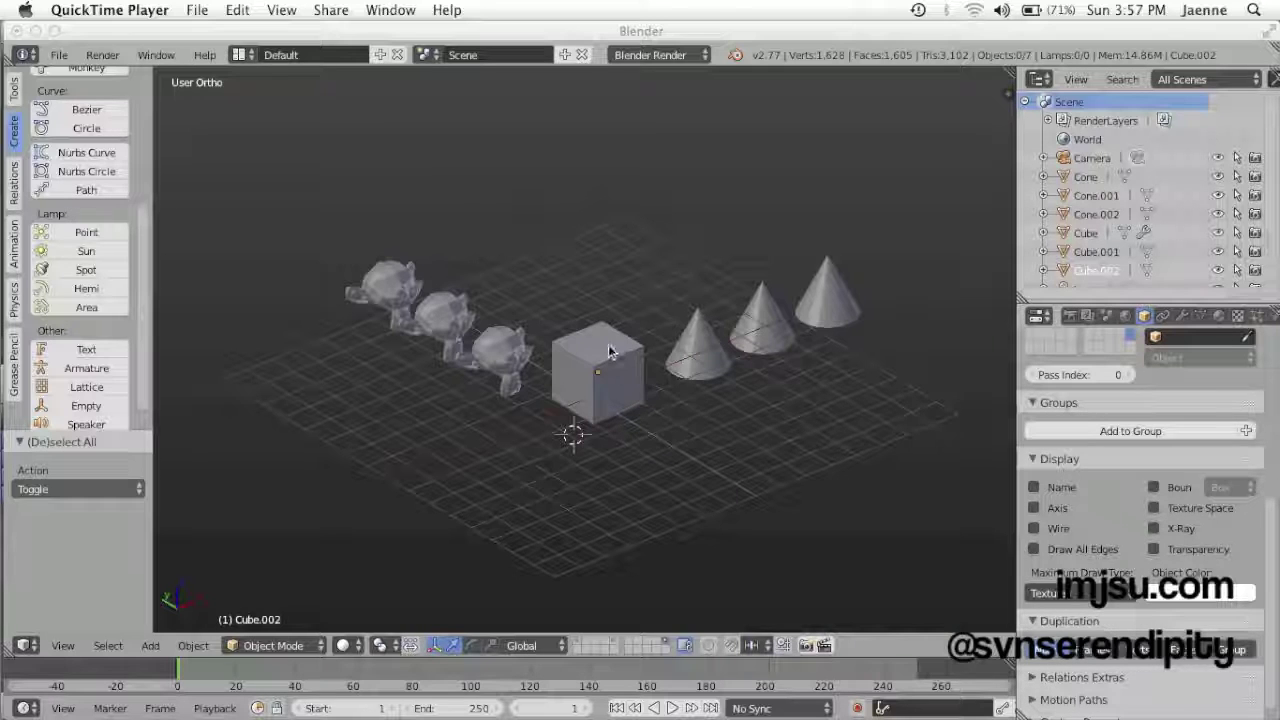
Box-select the cube and three cones, group them as 'Group cone.001', then deselect all
click(660, 30)
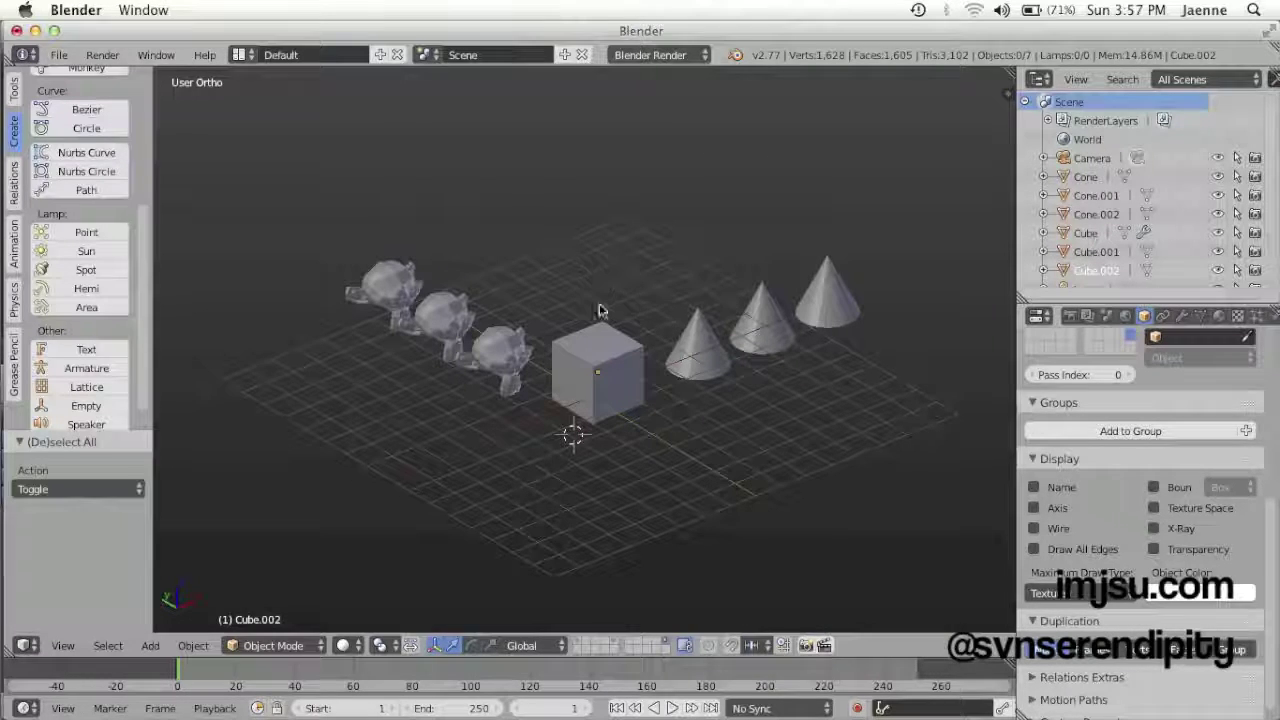
key(b)
drag(543, 207, 880, 449)
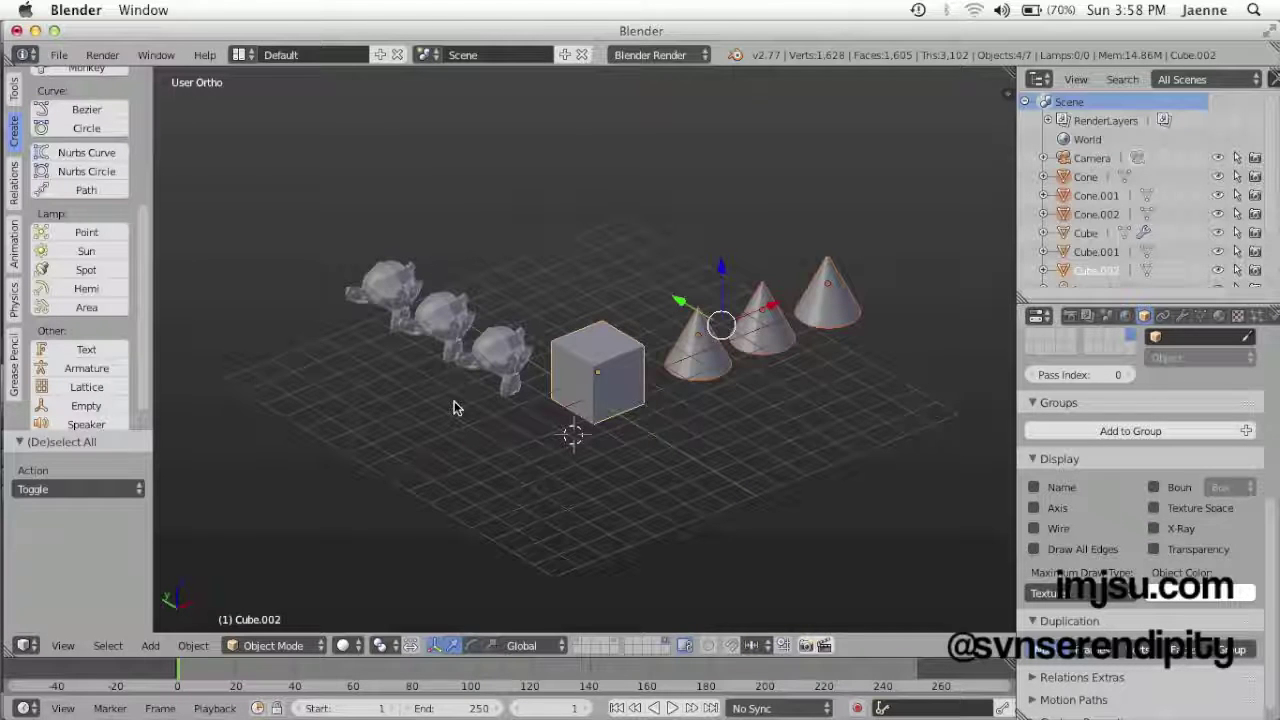
key(ctrl+g)
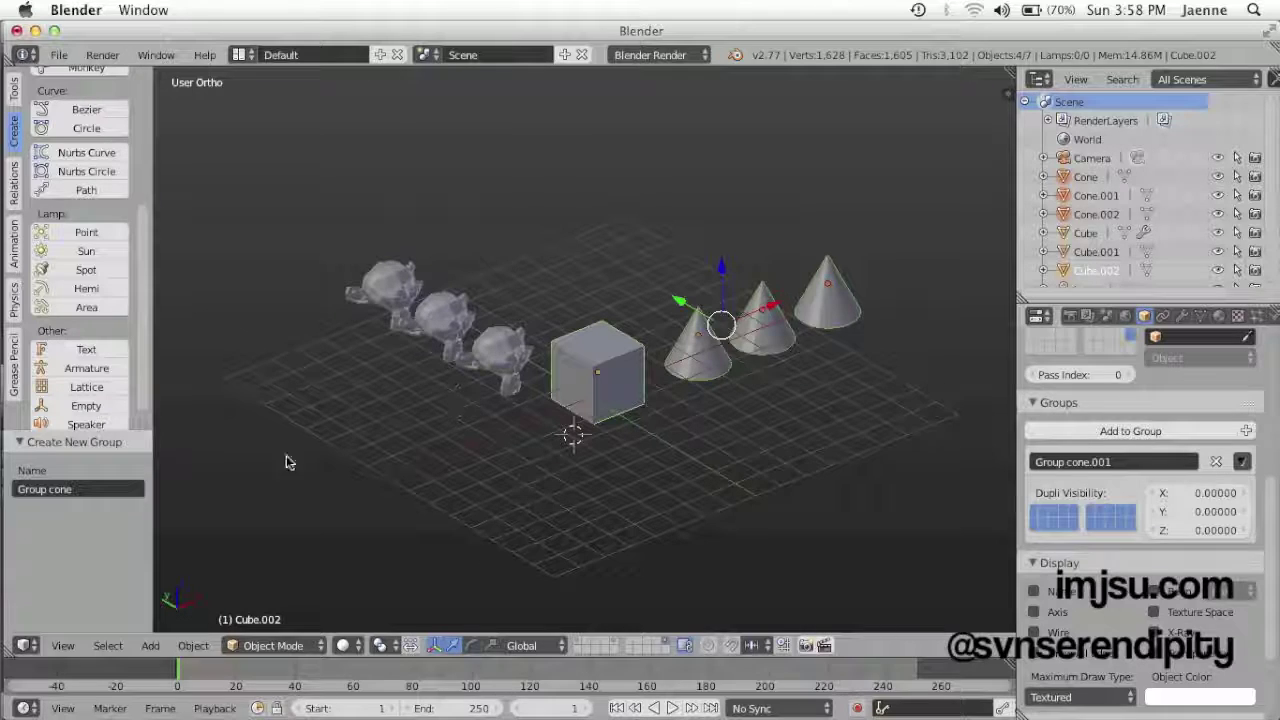
mouse_move(58, 500)
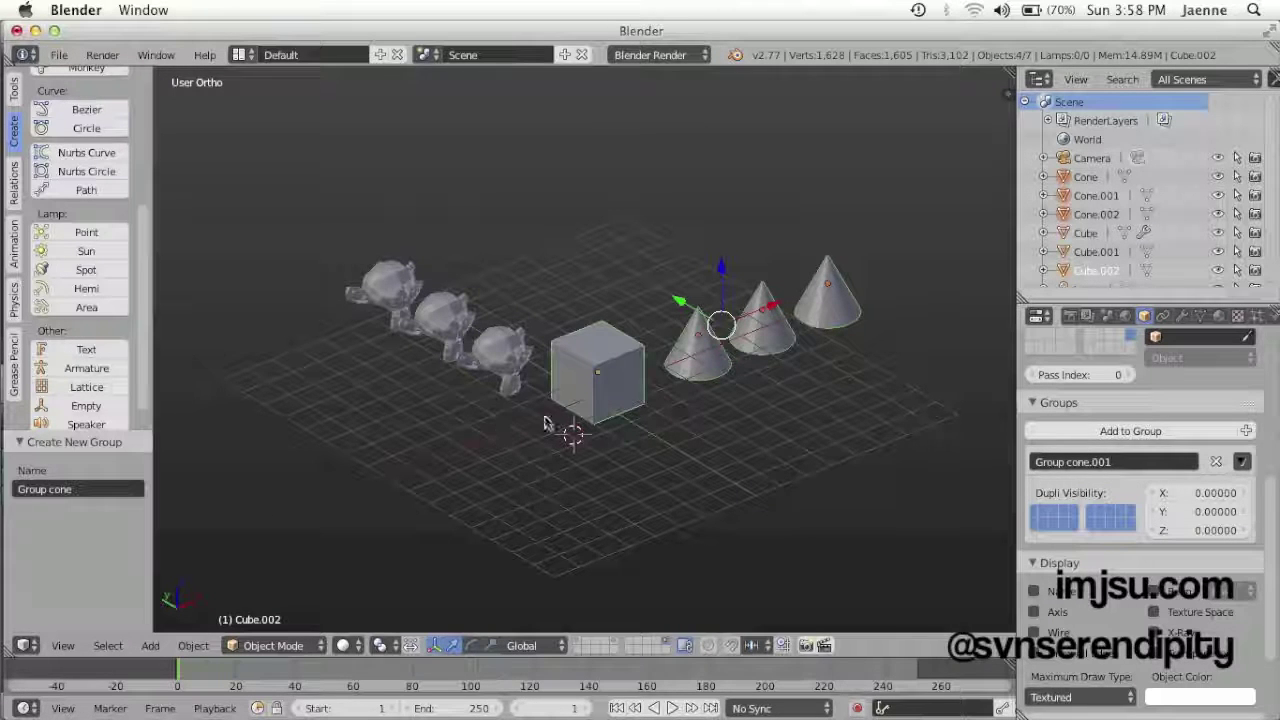
key(a)
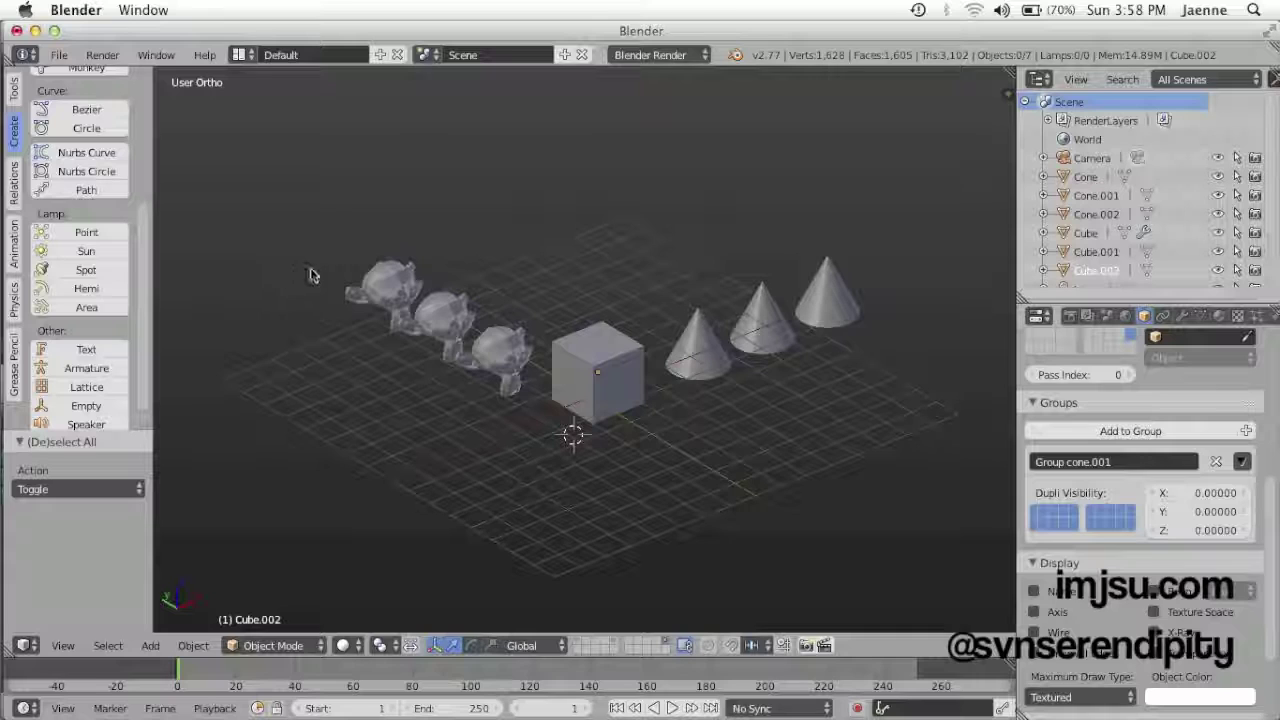
Box-select the three monkeys and the cube, try adding them to Group suzanne.001, then remove them again
key(b)
drag(318, 213, 659, 456)
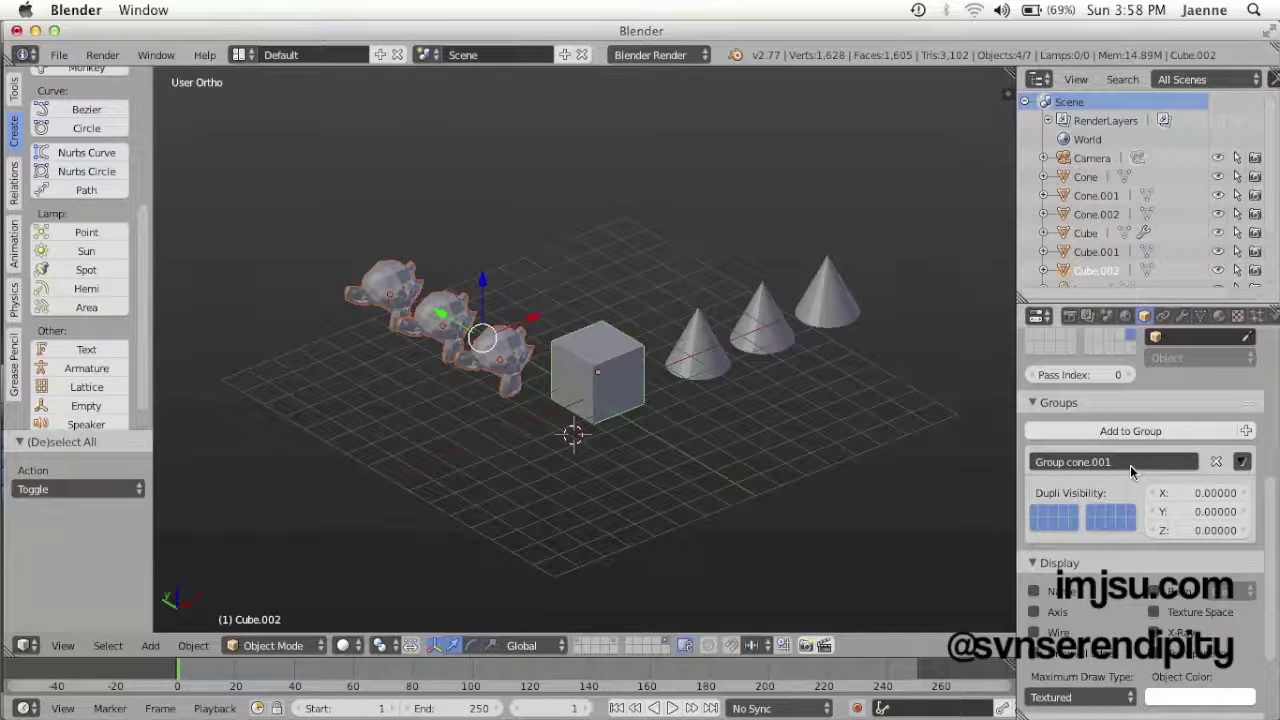
click(1128, 464)
key(Return)
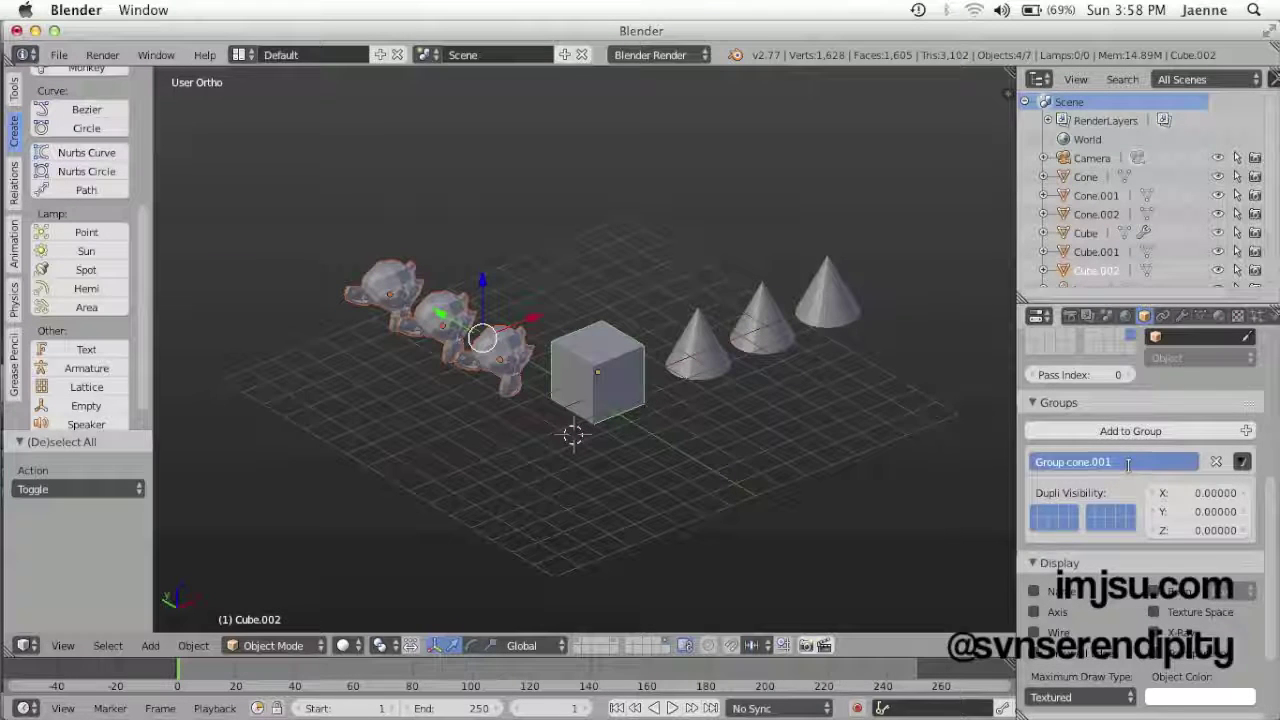
click(1130, 438)
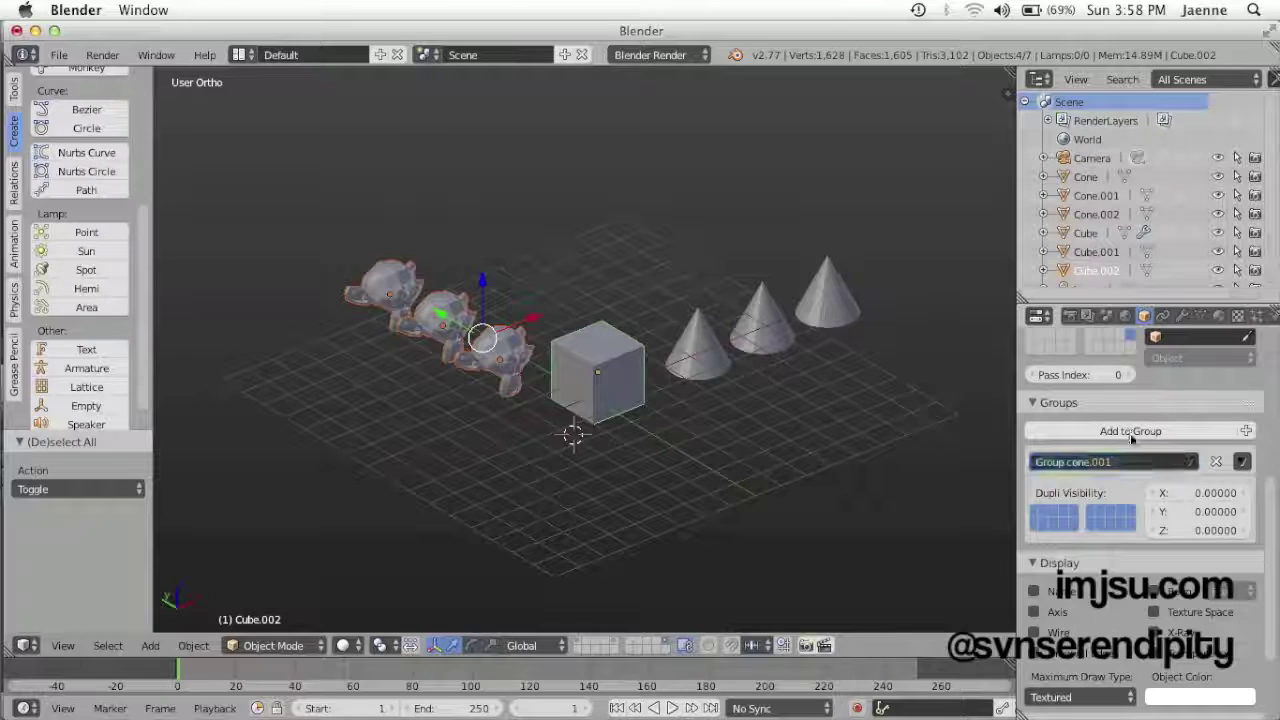
click(1131, 434)
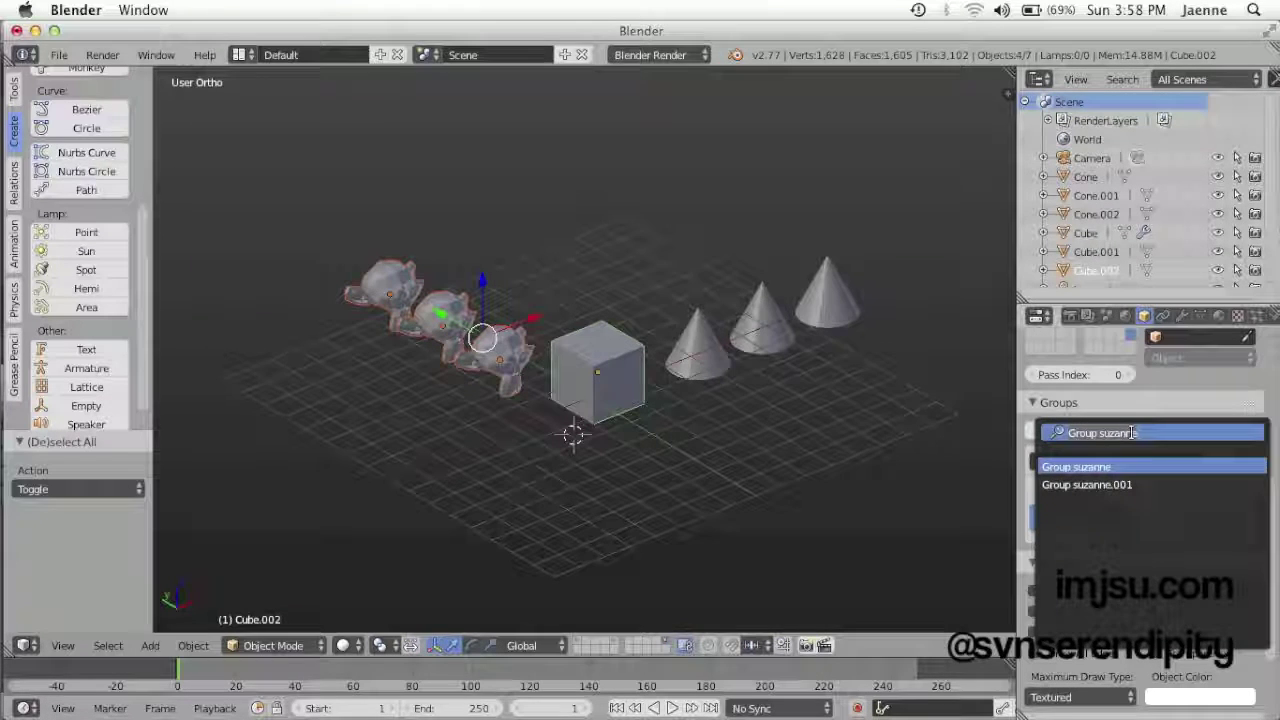
click(1115, 487)
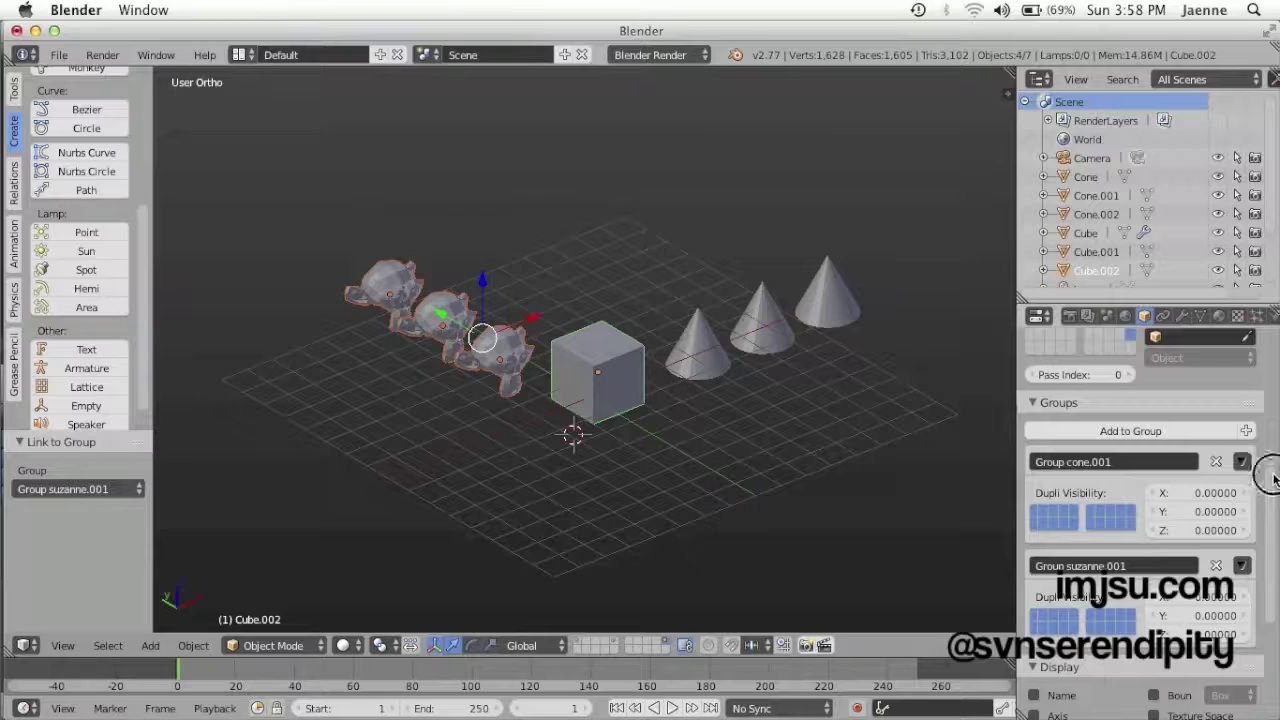
scroll(1262, 480, down, 3)
click(1216, 472)
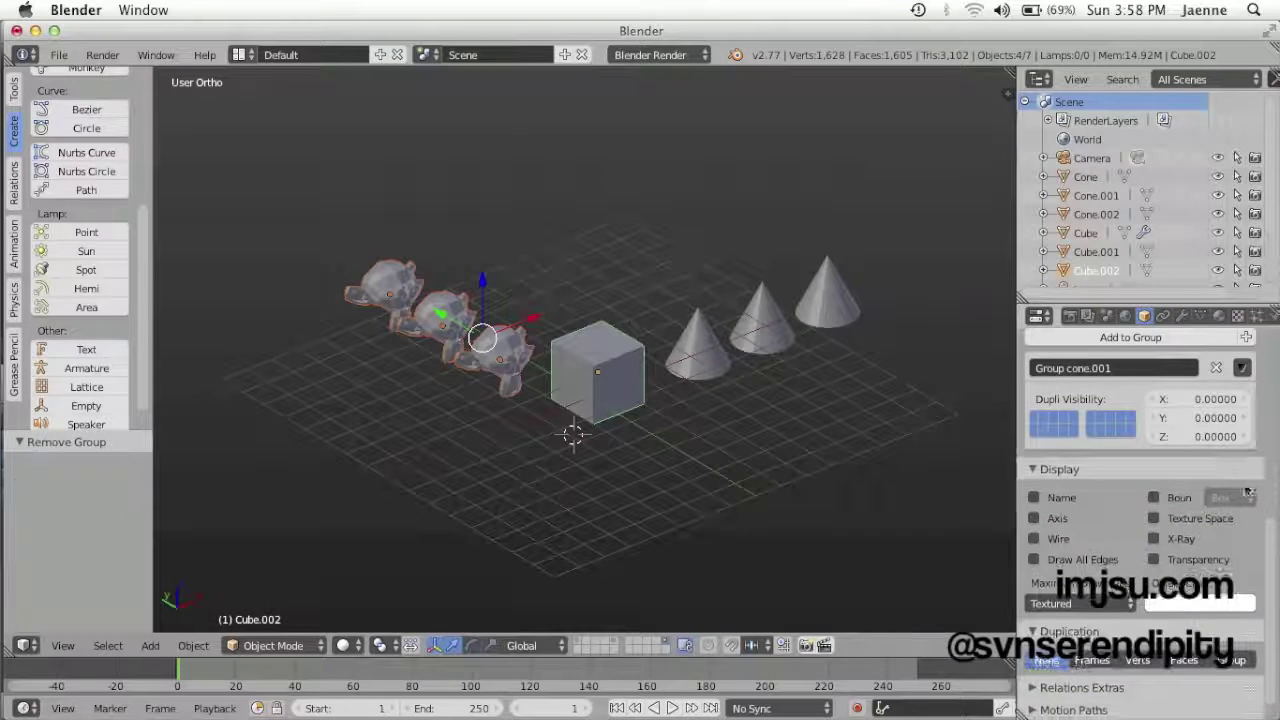
Put the monkeys and cube into a new group named Group suzanne.002, then deselect everything
middle_drag(409, 437, 491, 420)
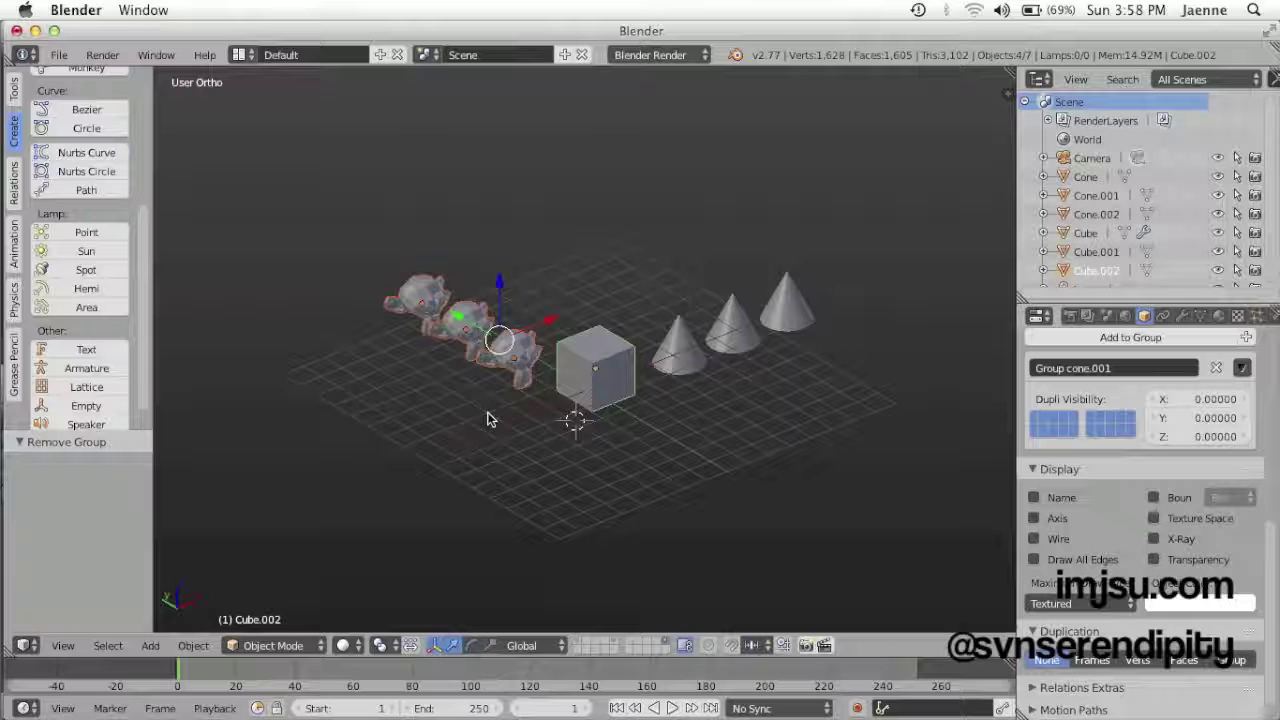
key(ctrl+g)
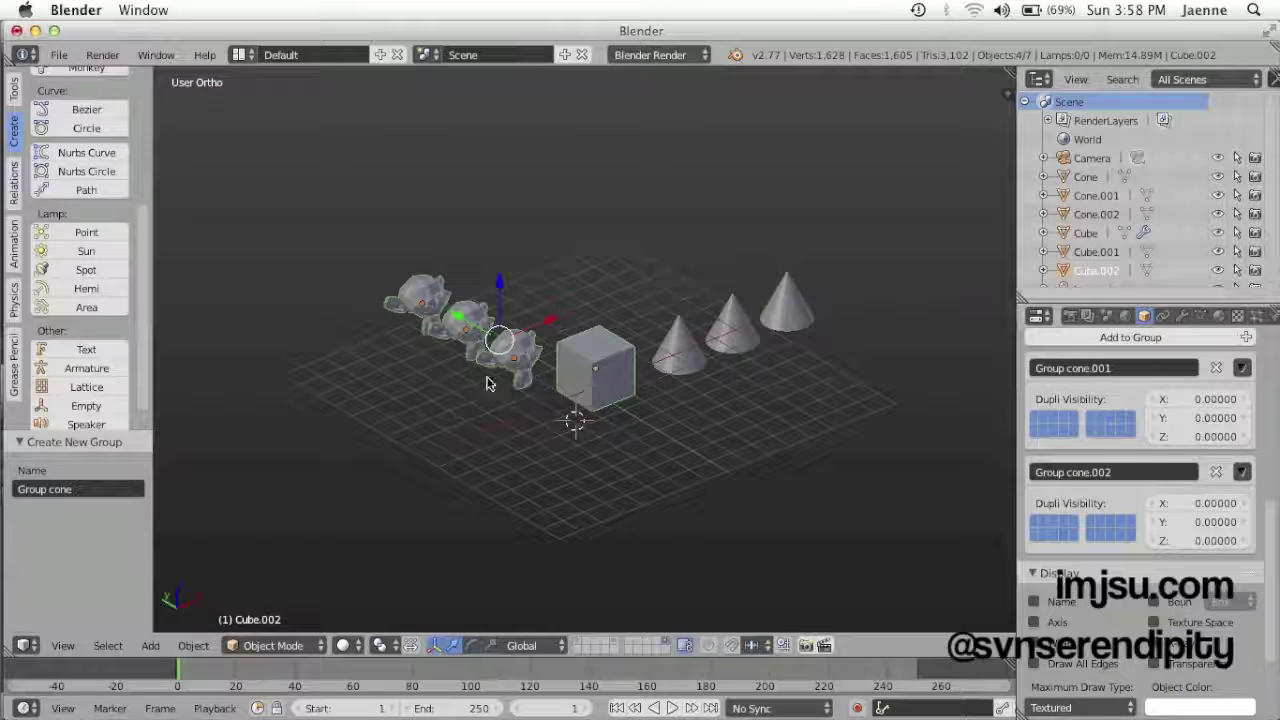
scroll(370, 322, up, 2)
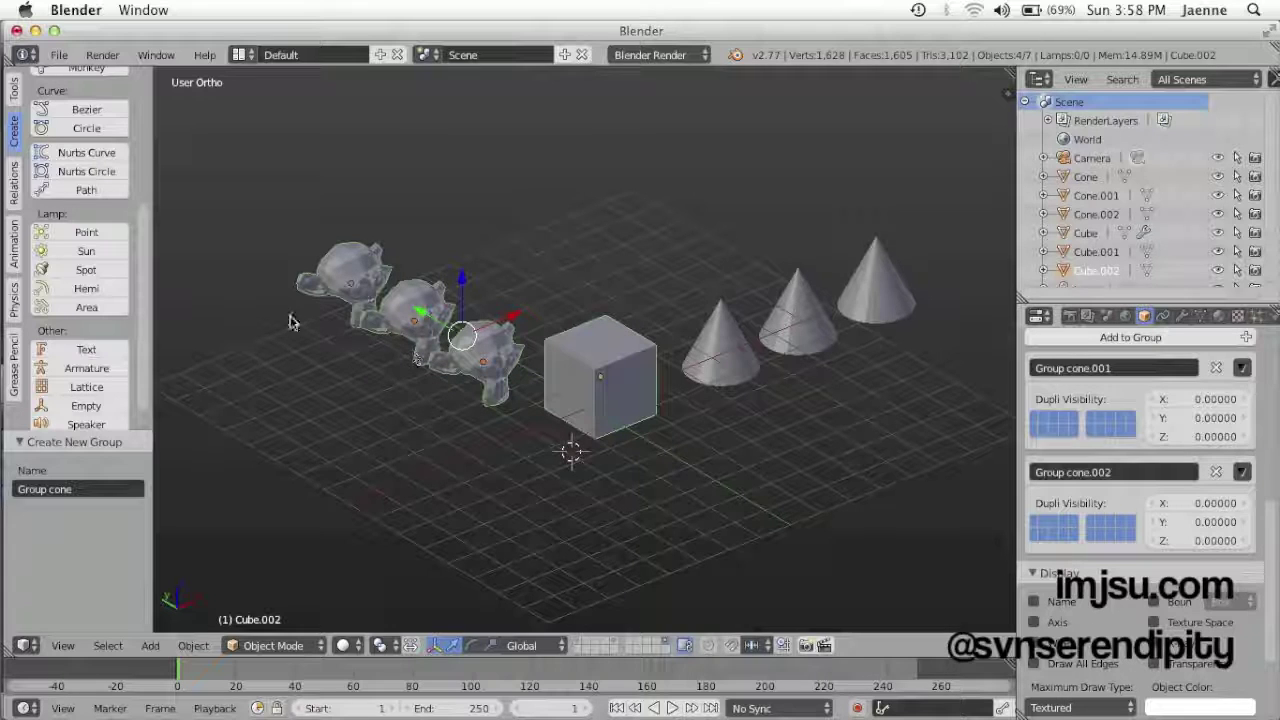
click(84, 489)
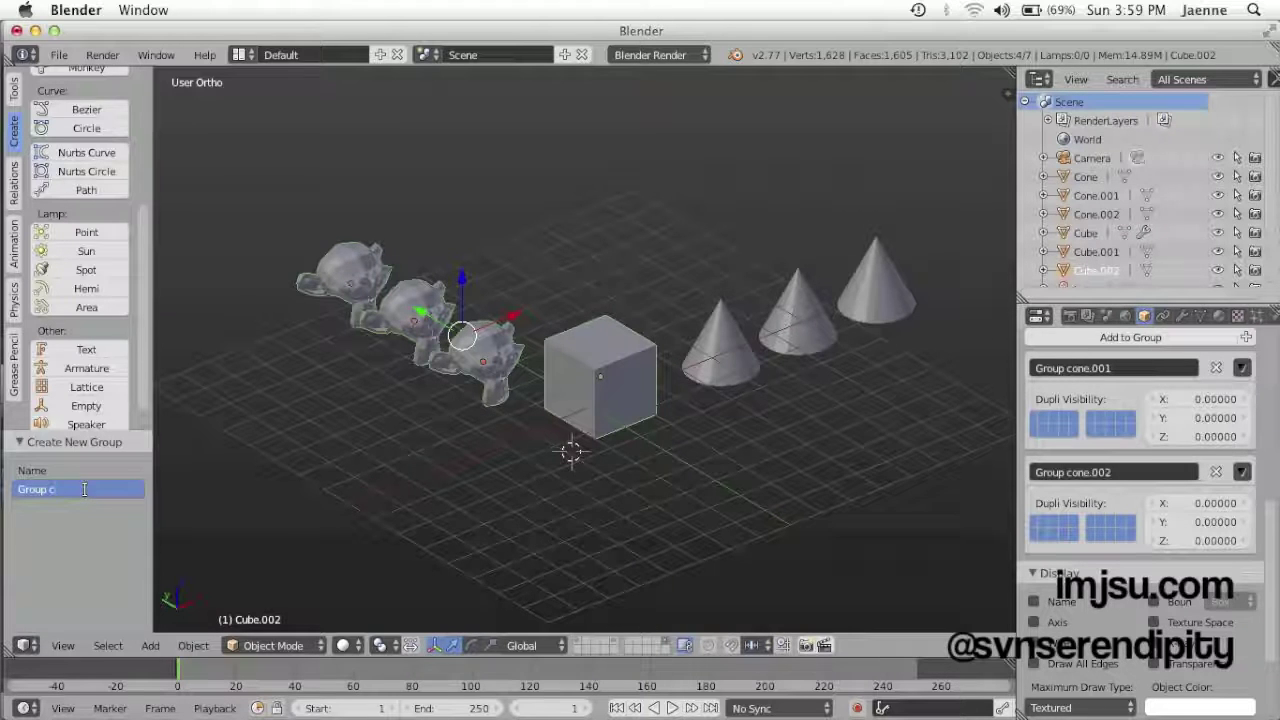
text(suzanne)
key(Return)
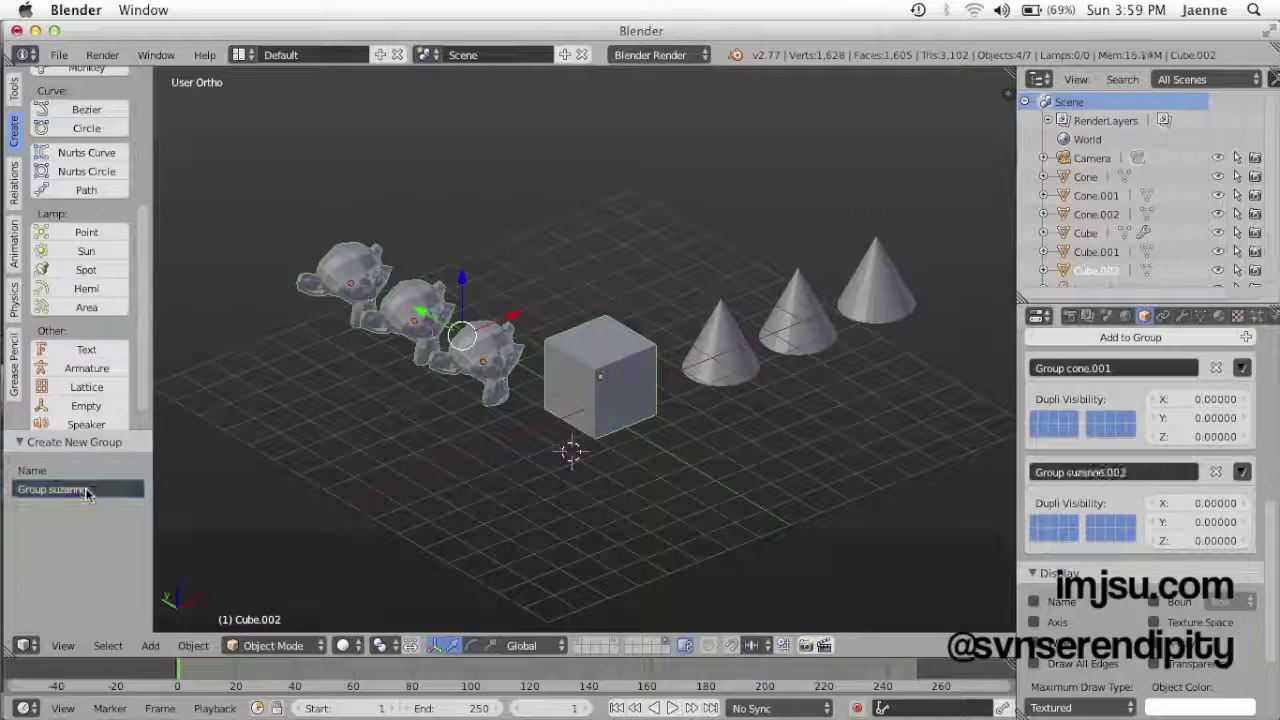
key(a)
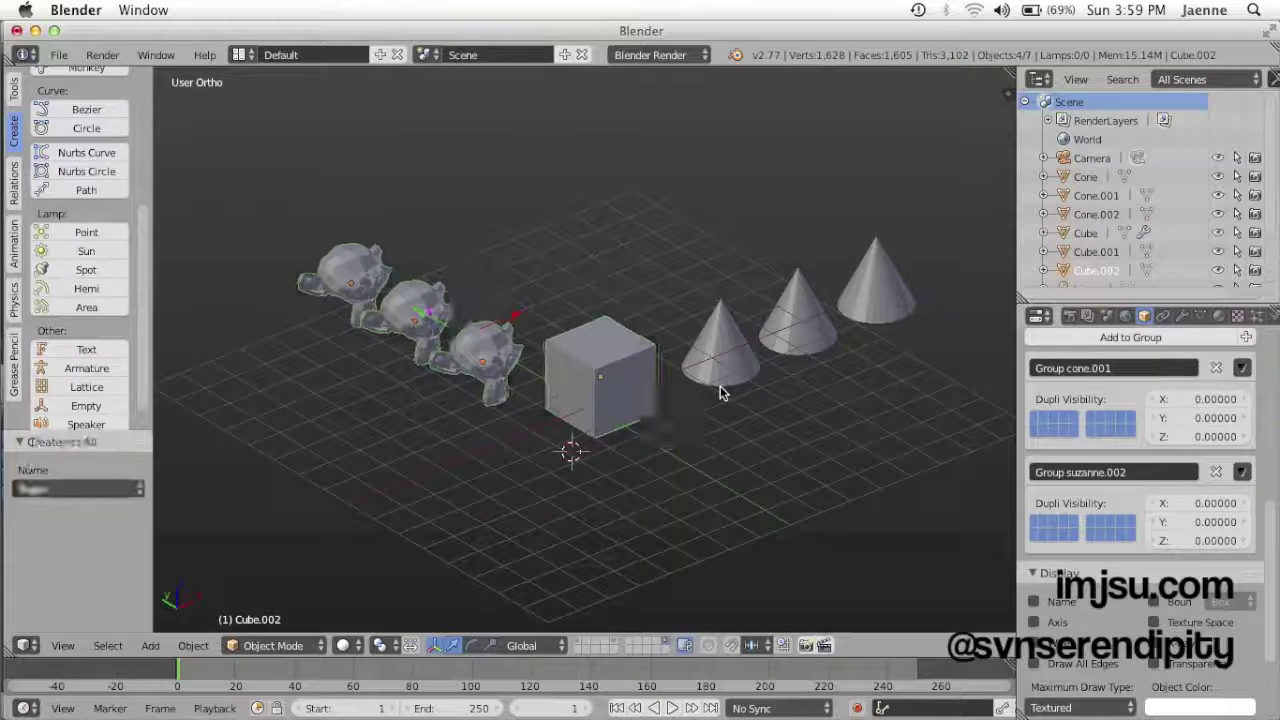
right_click(720, 362)
right_click(797, 342)
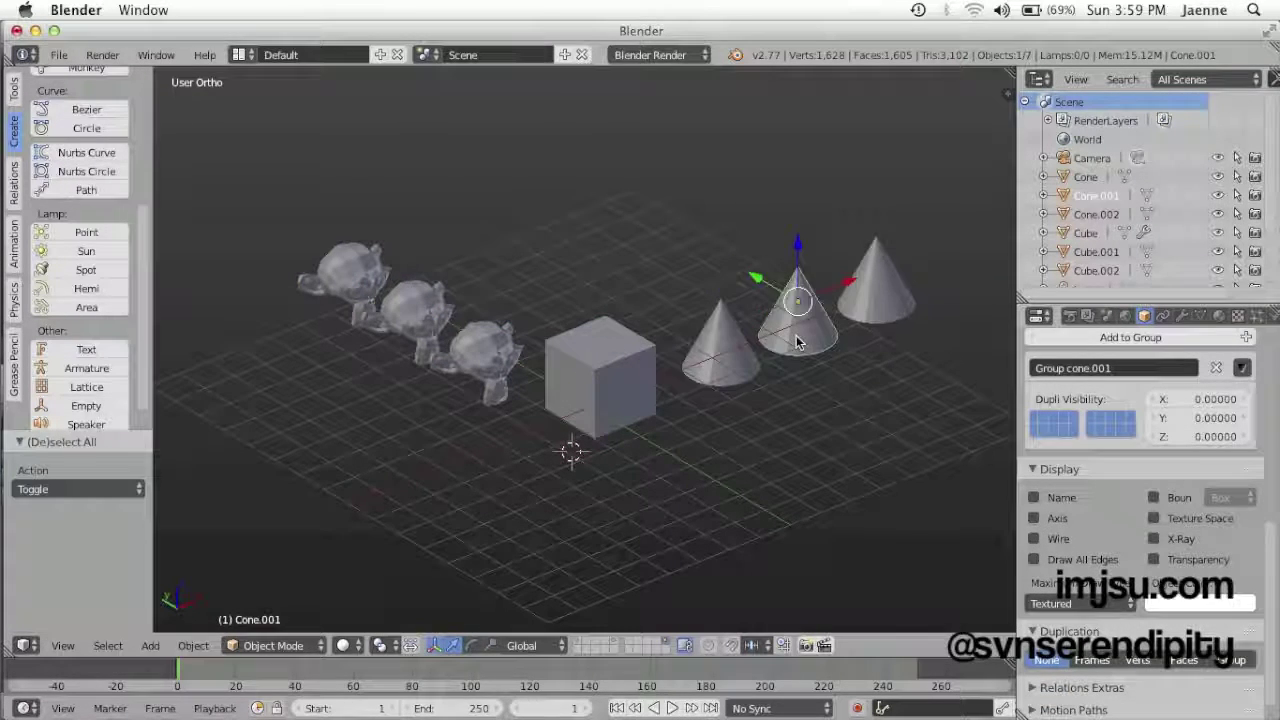
right_click(890, 288)
right_click(630, 370)
right_click(715, 345)
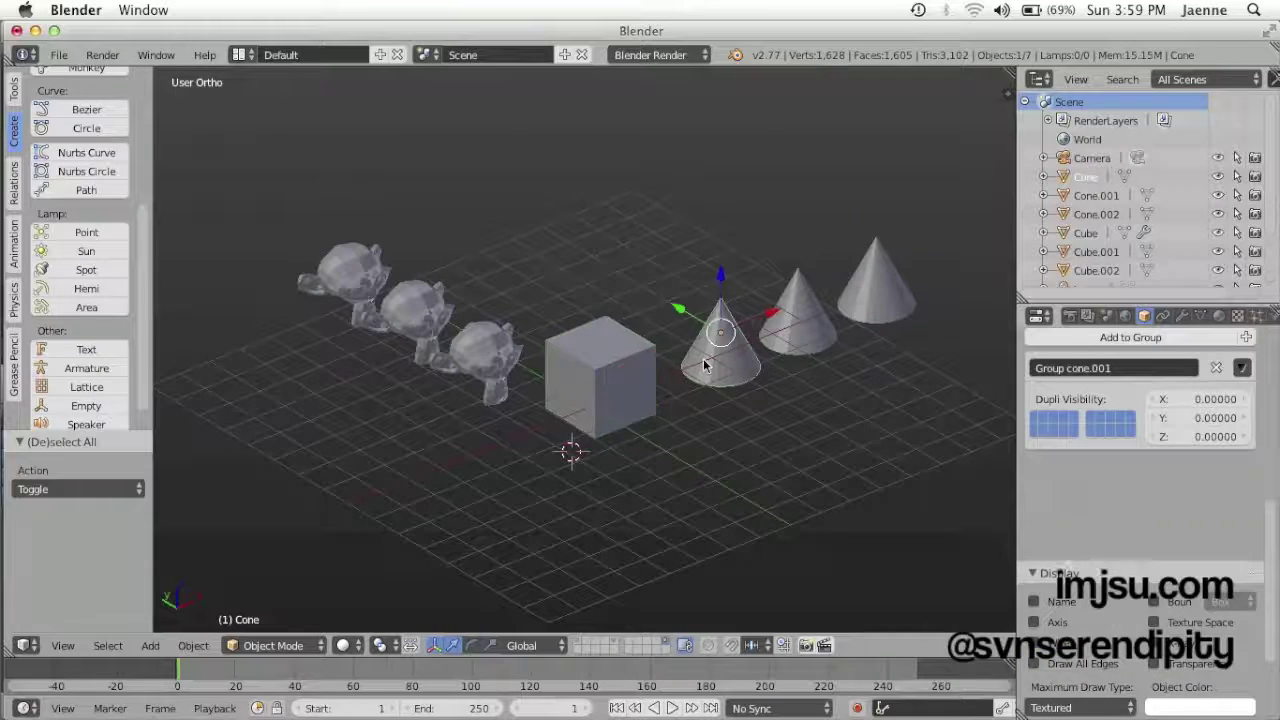
right_click(797, 315)
right_click(903, 293)
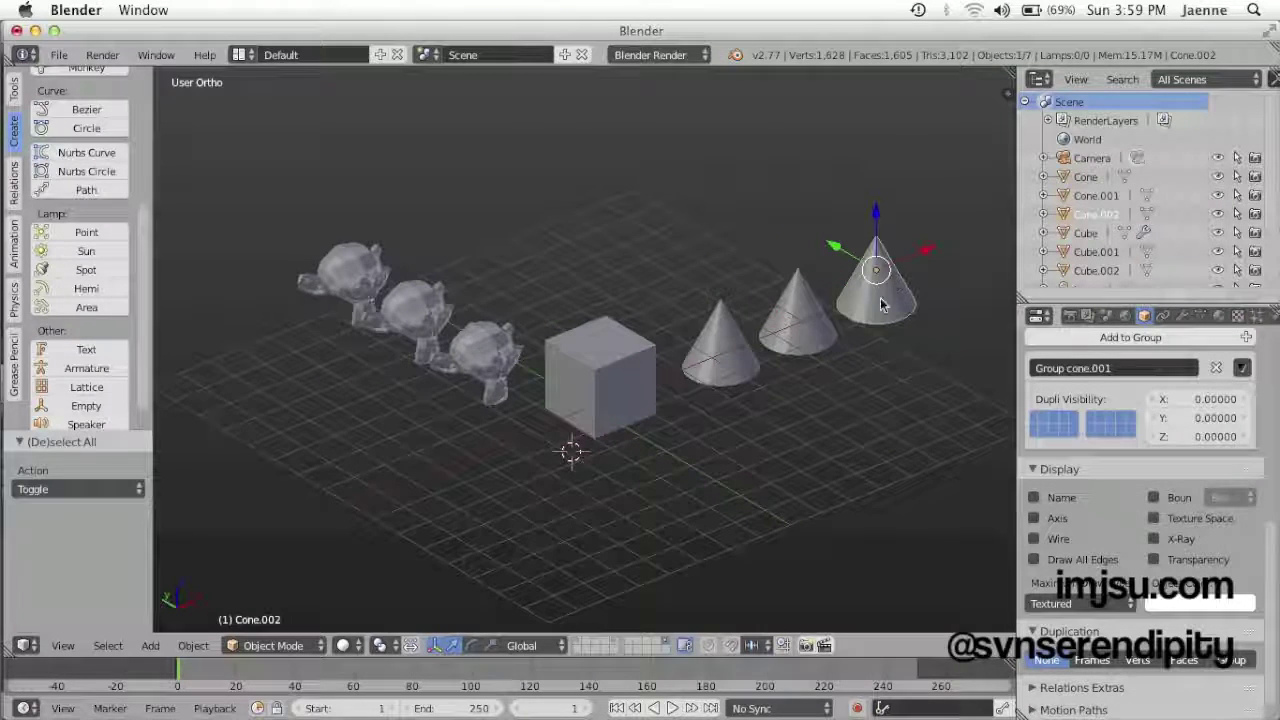
right_click(624, 370)
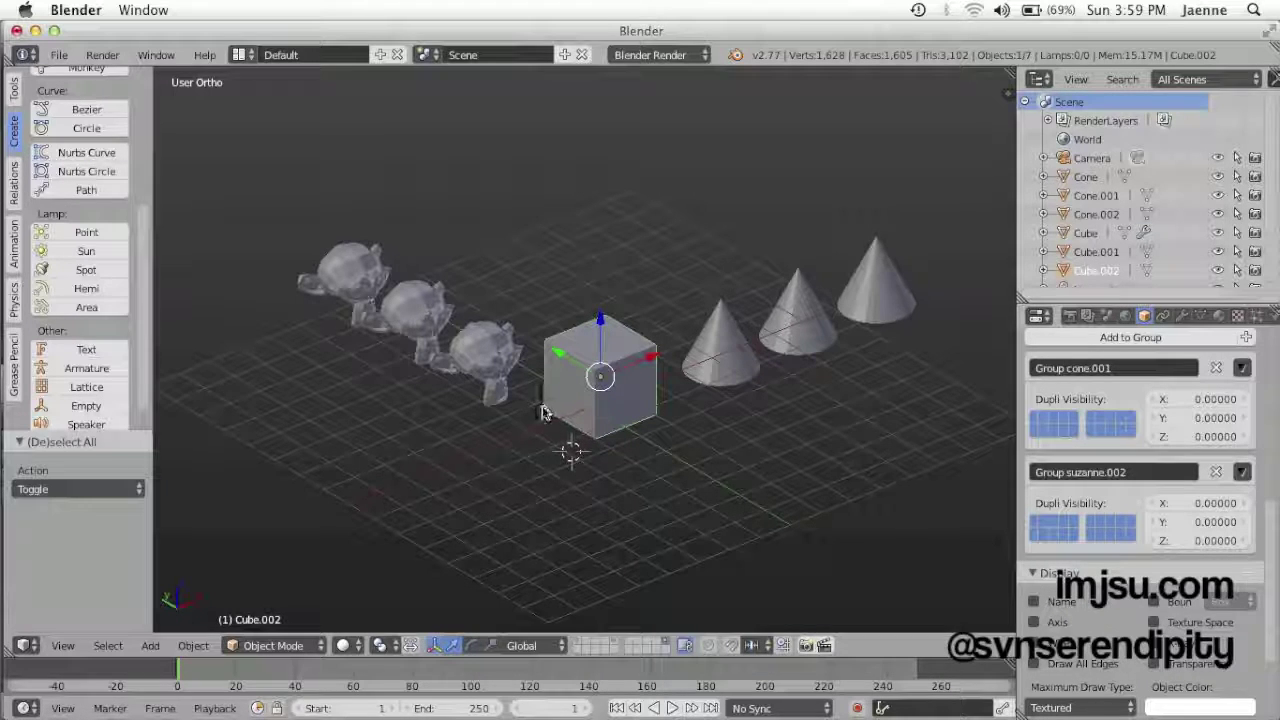
right_click(512, 362)
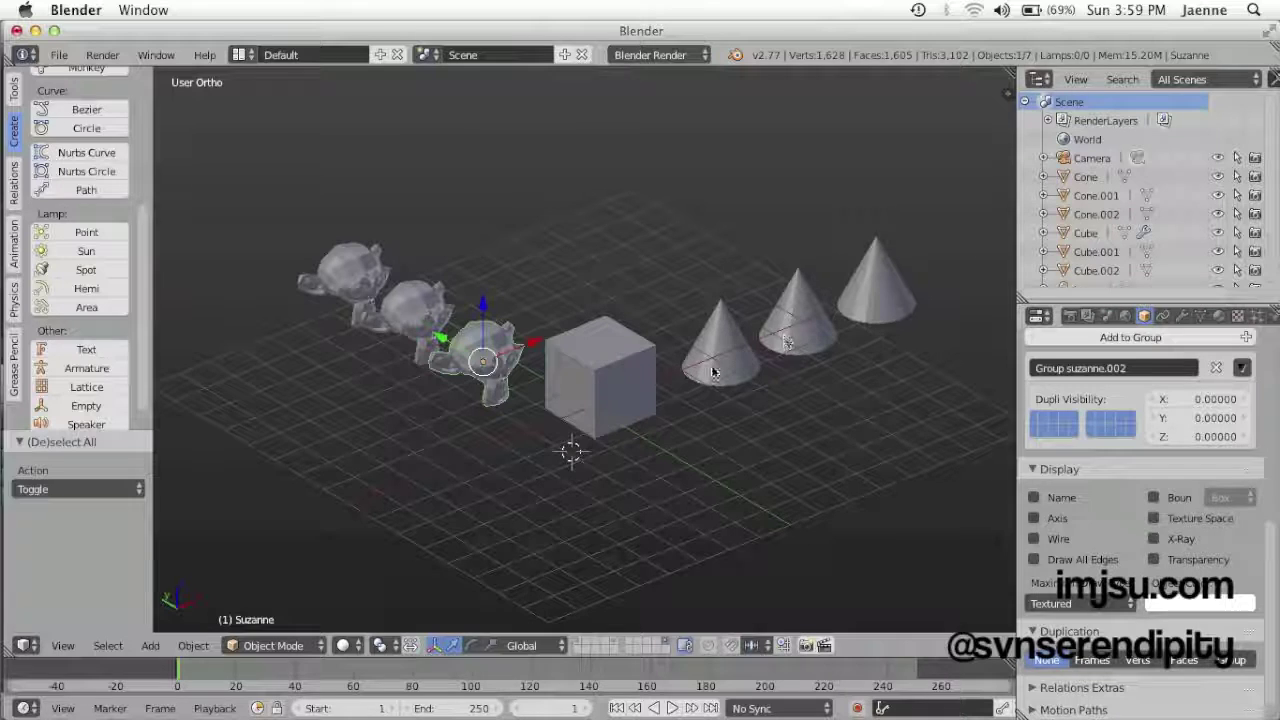
right_click(600, 400)
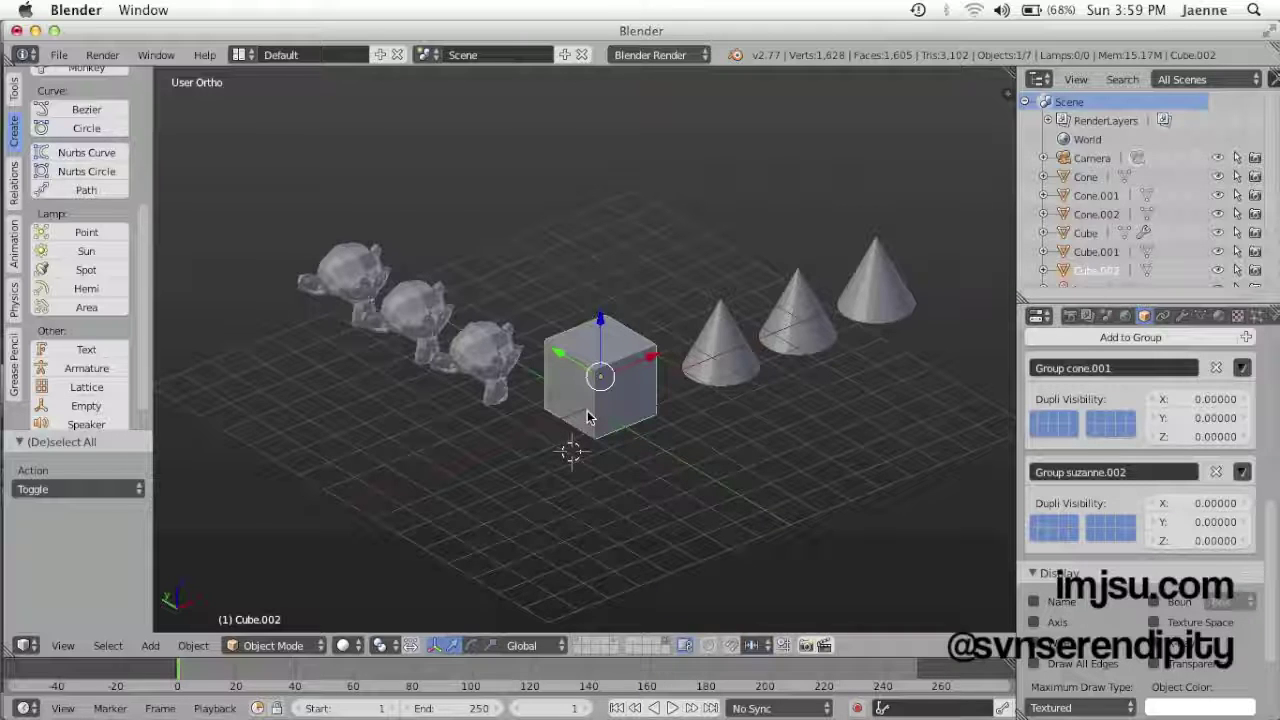
Select every object that shares Group cone.001 with the cube
key(shift+g)
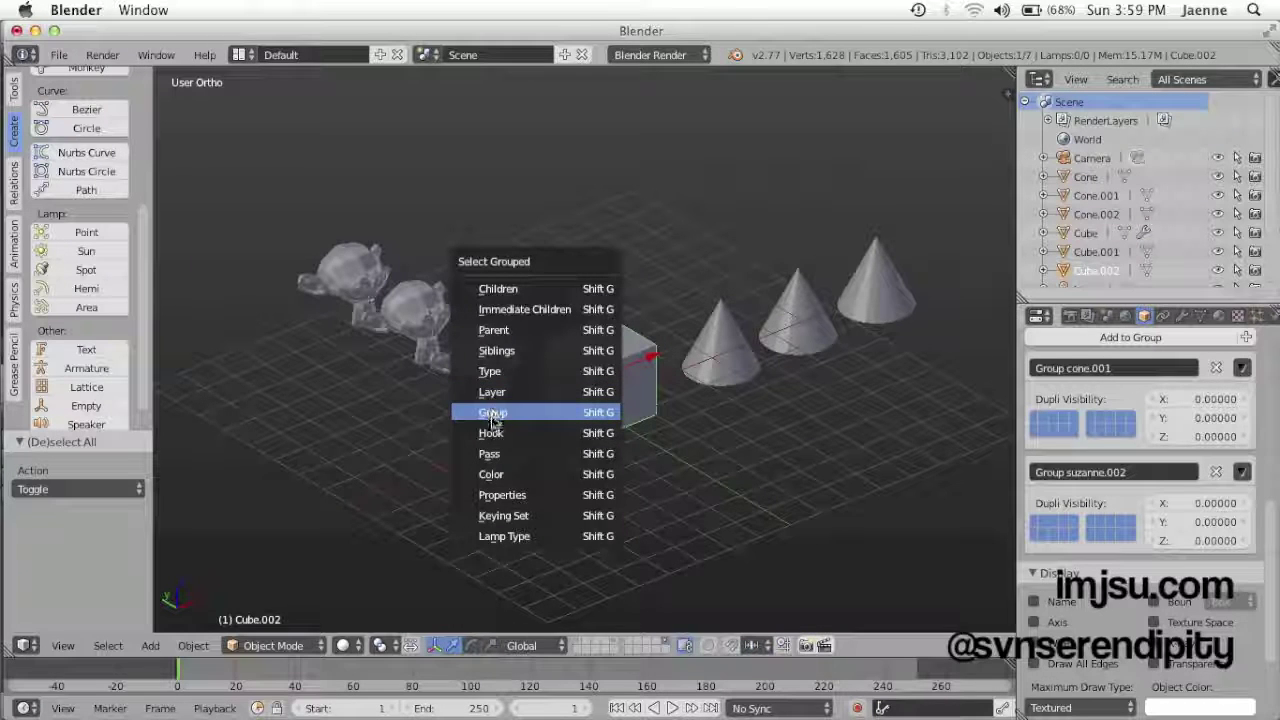
click(549, 412)
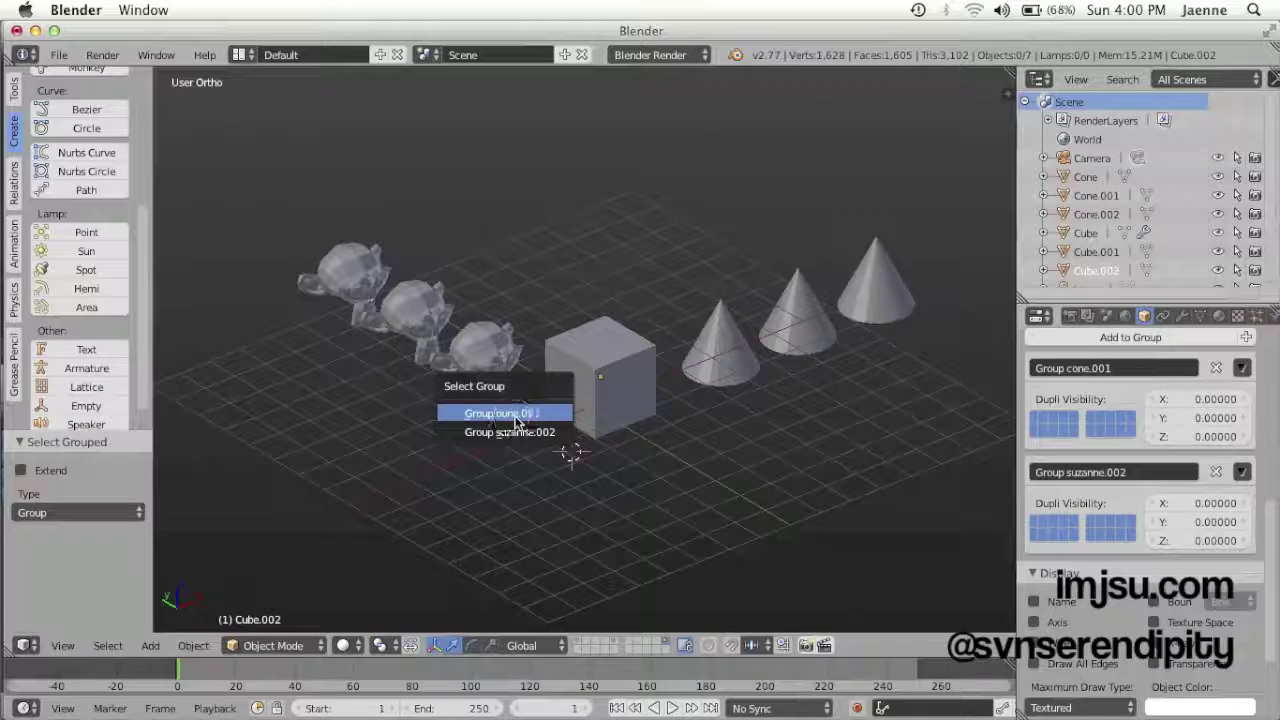
click(510, 415)
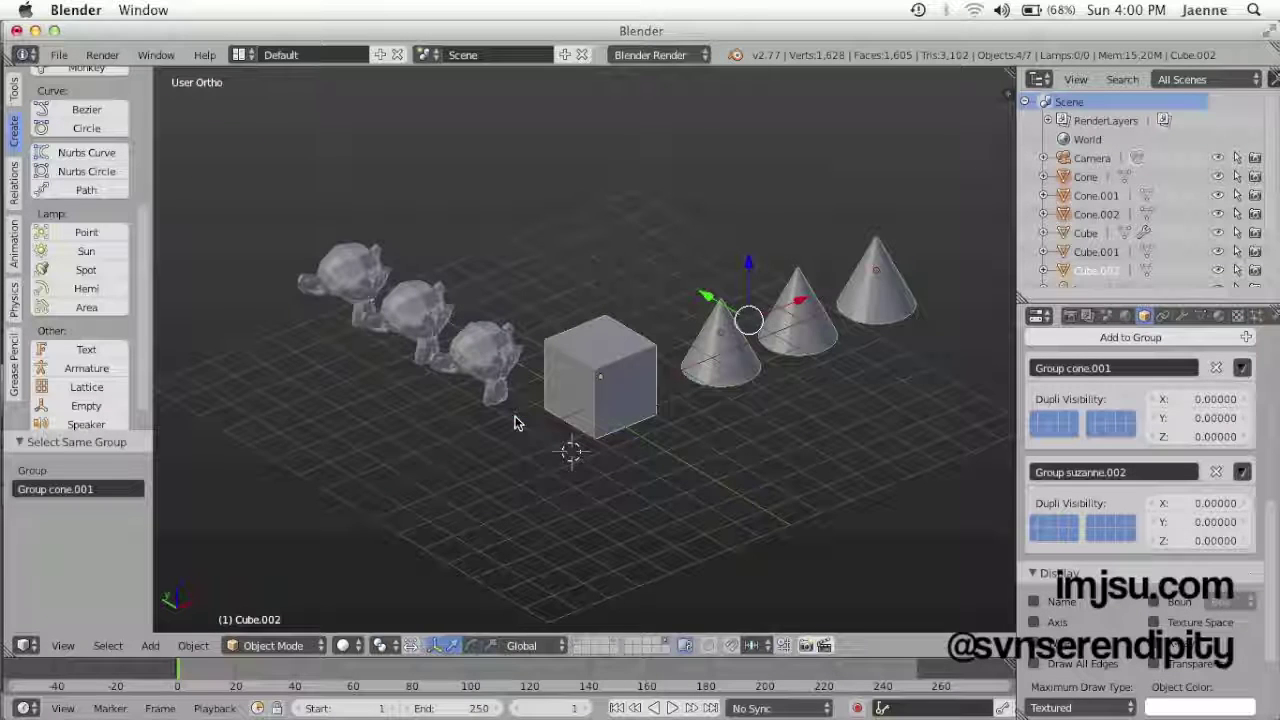
Reselect only the cube and select every member of Group suzanne.002
key(a)
right_click(608, 375)
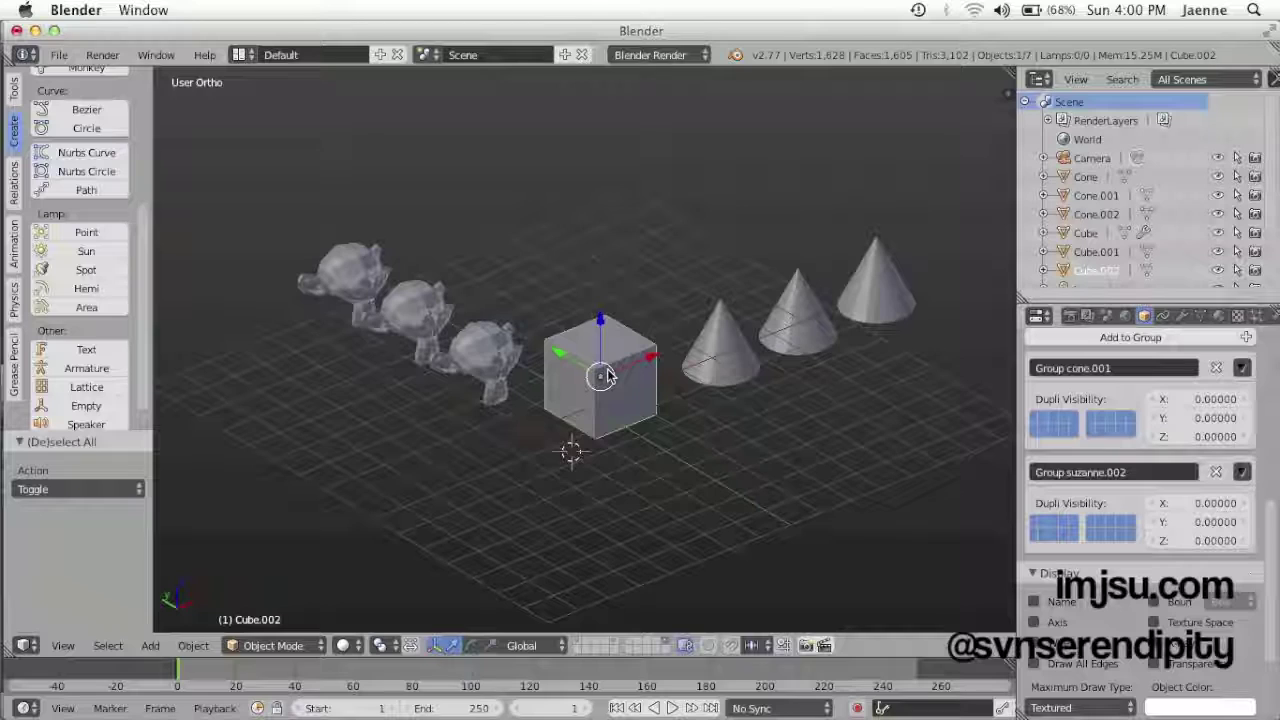
key(shift+g)
click(608, 375)
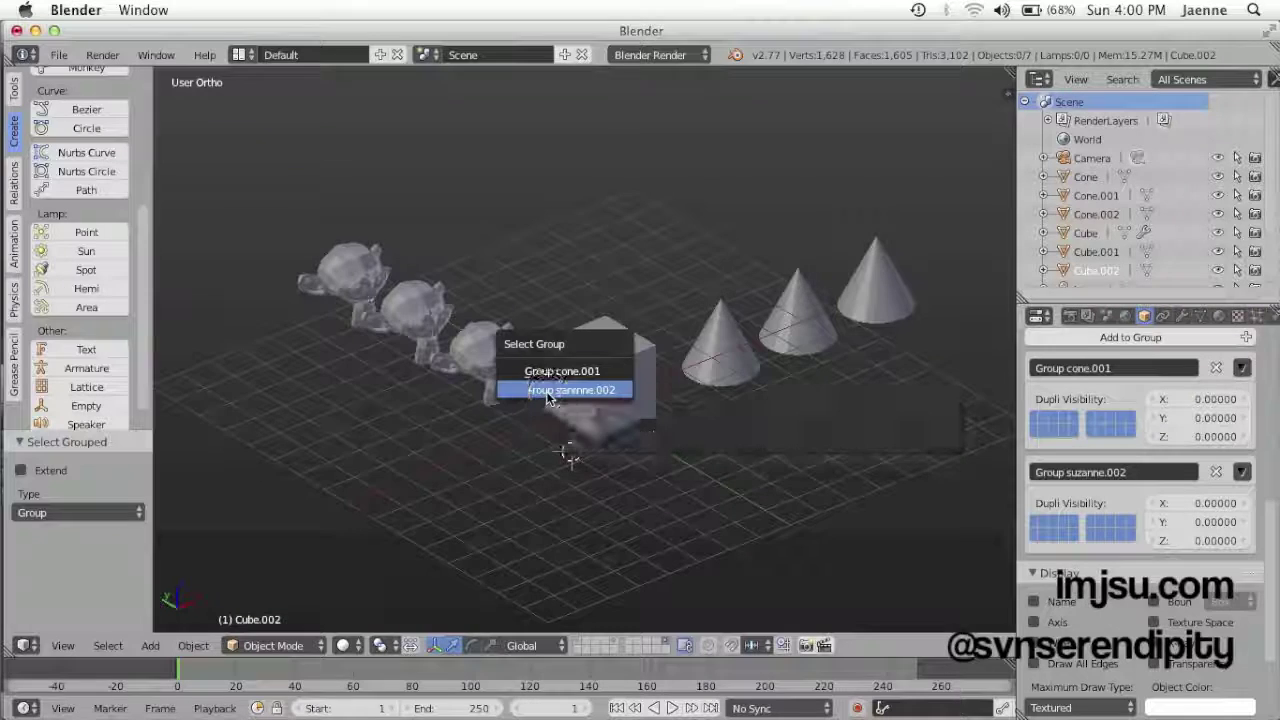
click(540, 390)
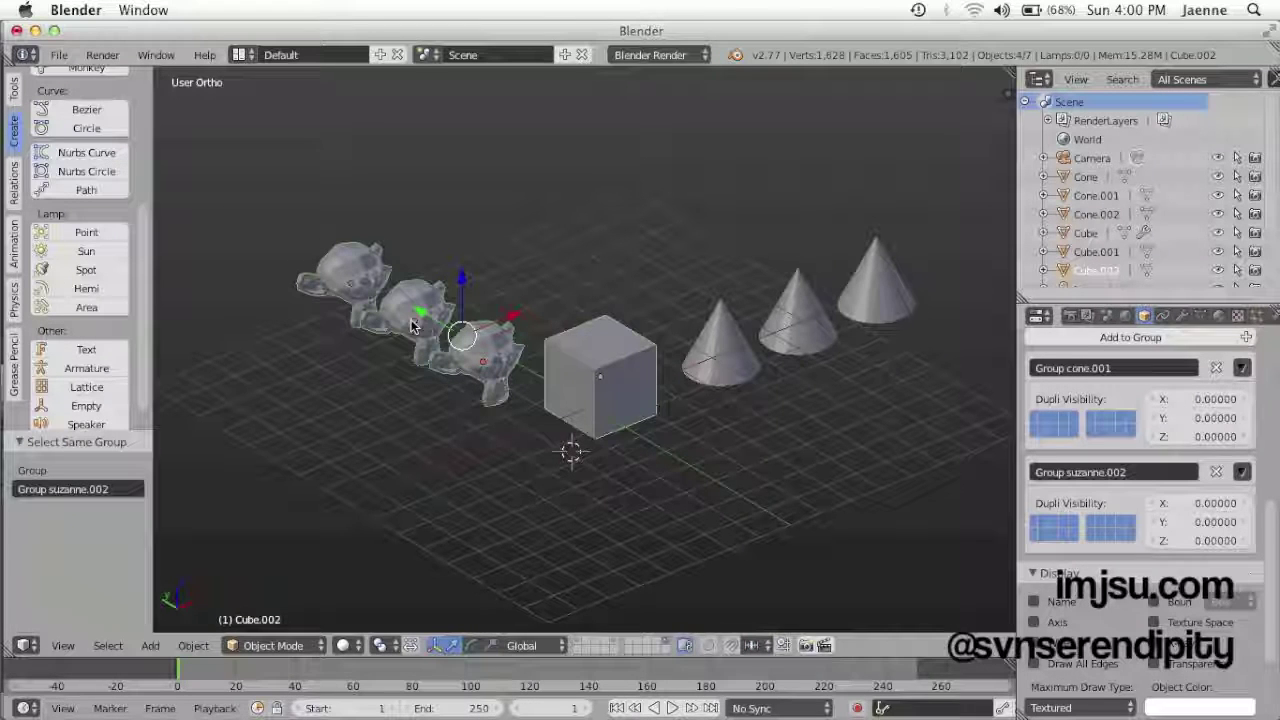